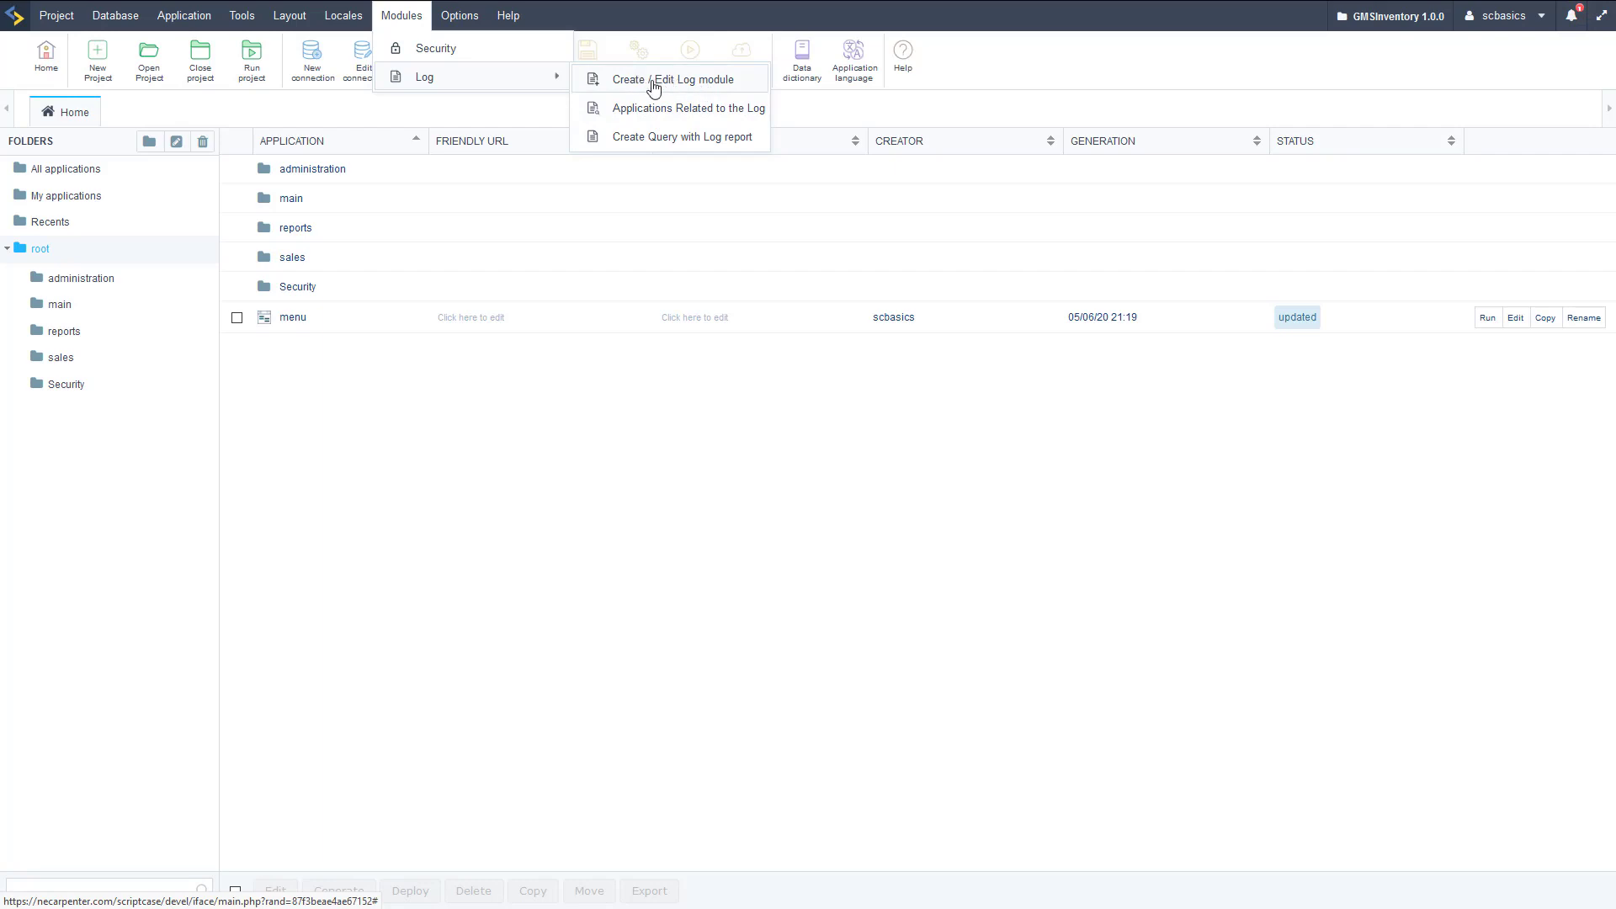
Create the GMSLog scheme on the Inventory connection, table sc_log, login [usr_login], and save it.
left_click(703, 84)
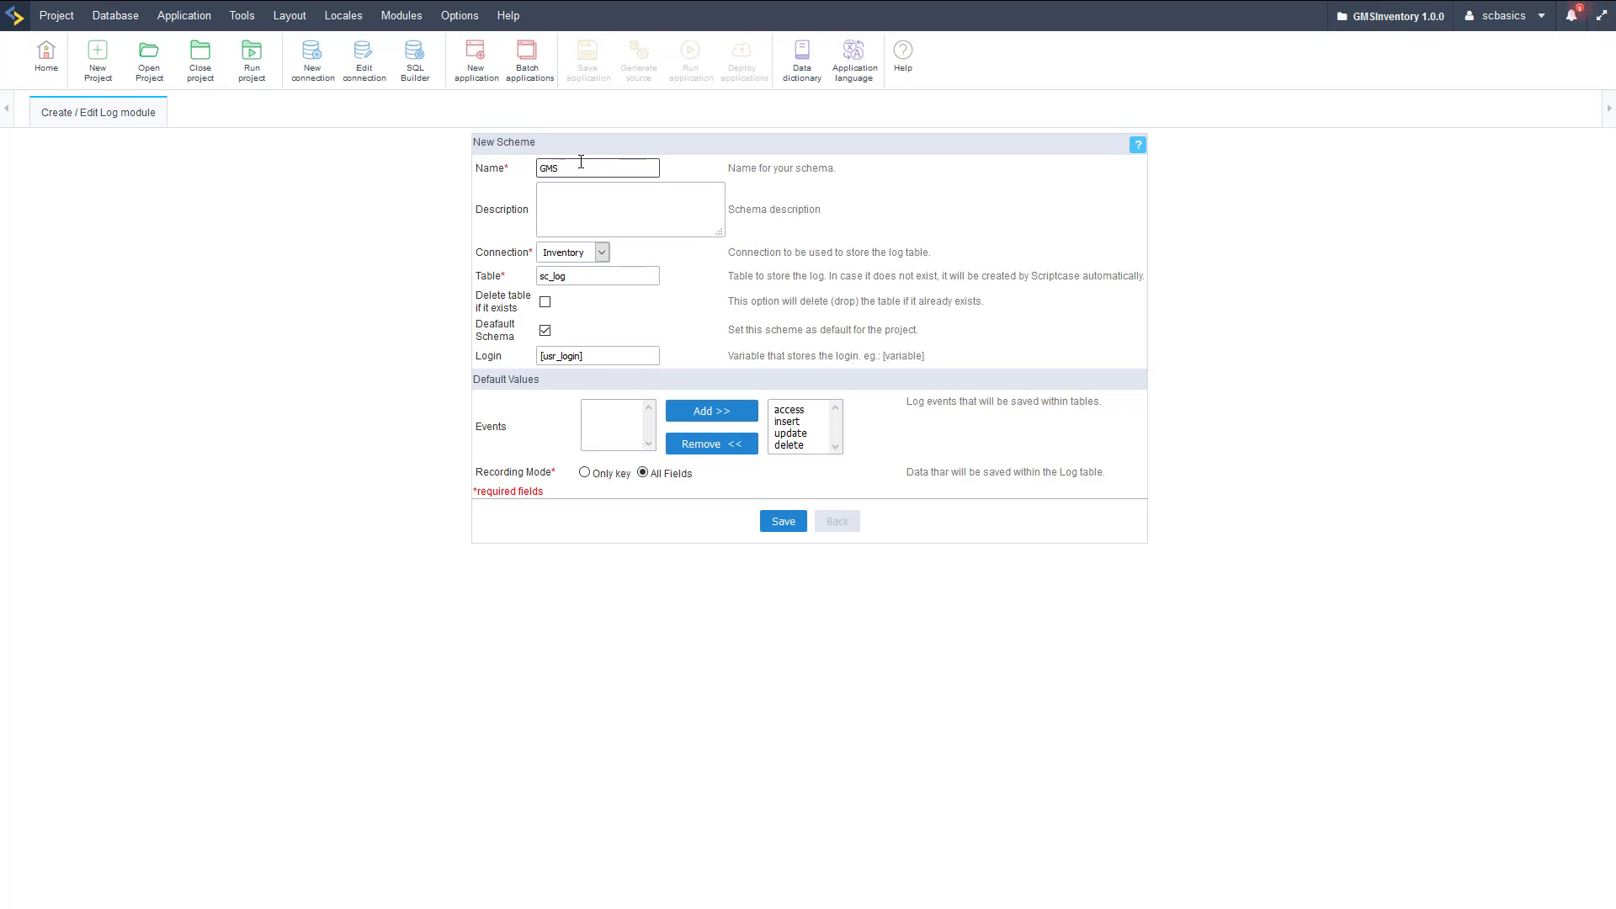
left_click(562, 210)
left_click(601, 252)
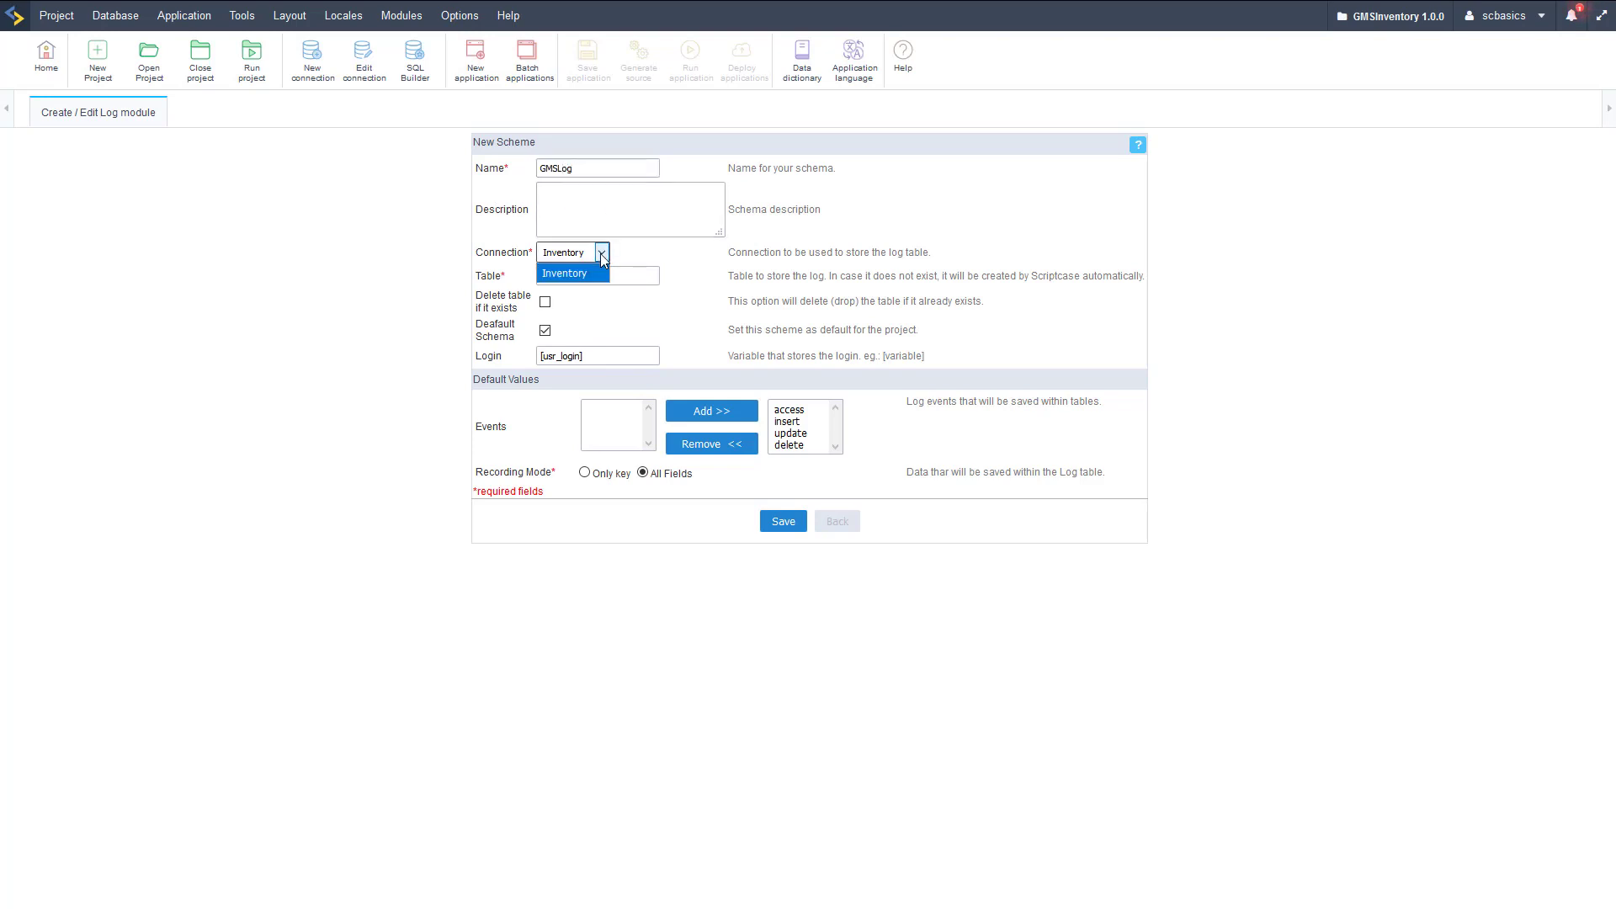
left_click(421, 251)
left_click(556, 277)
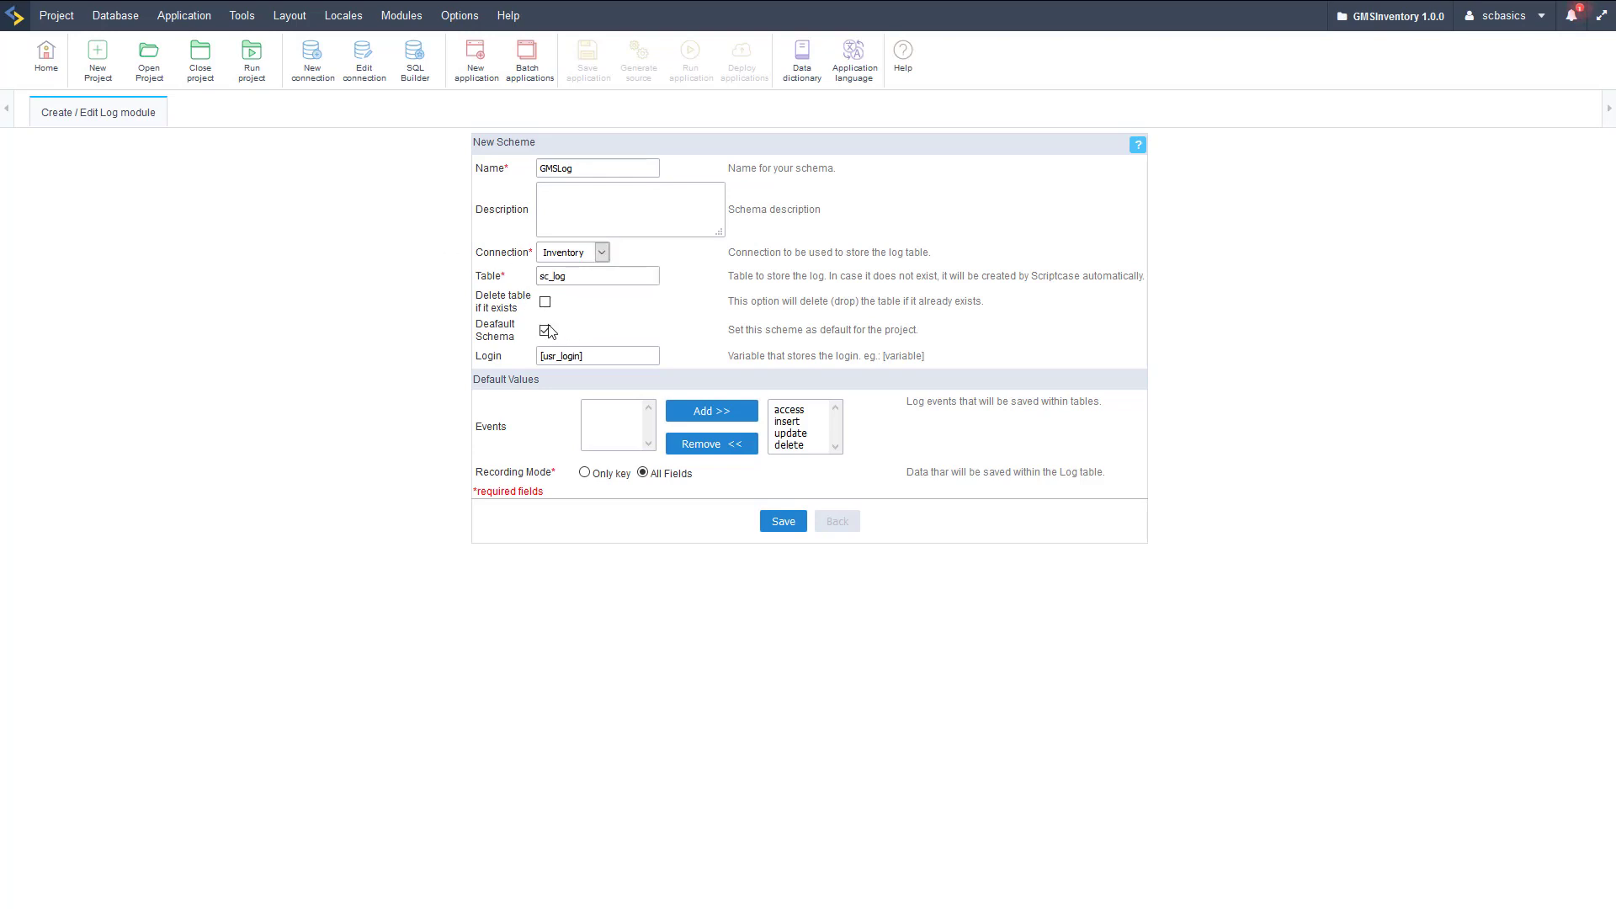
left_click(608, 359)
left_click(794, 523)
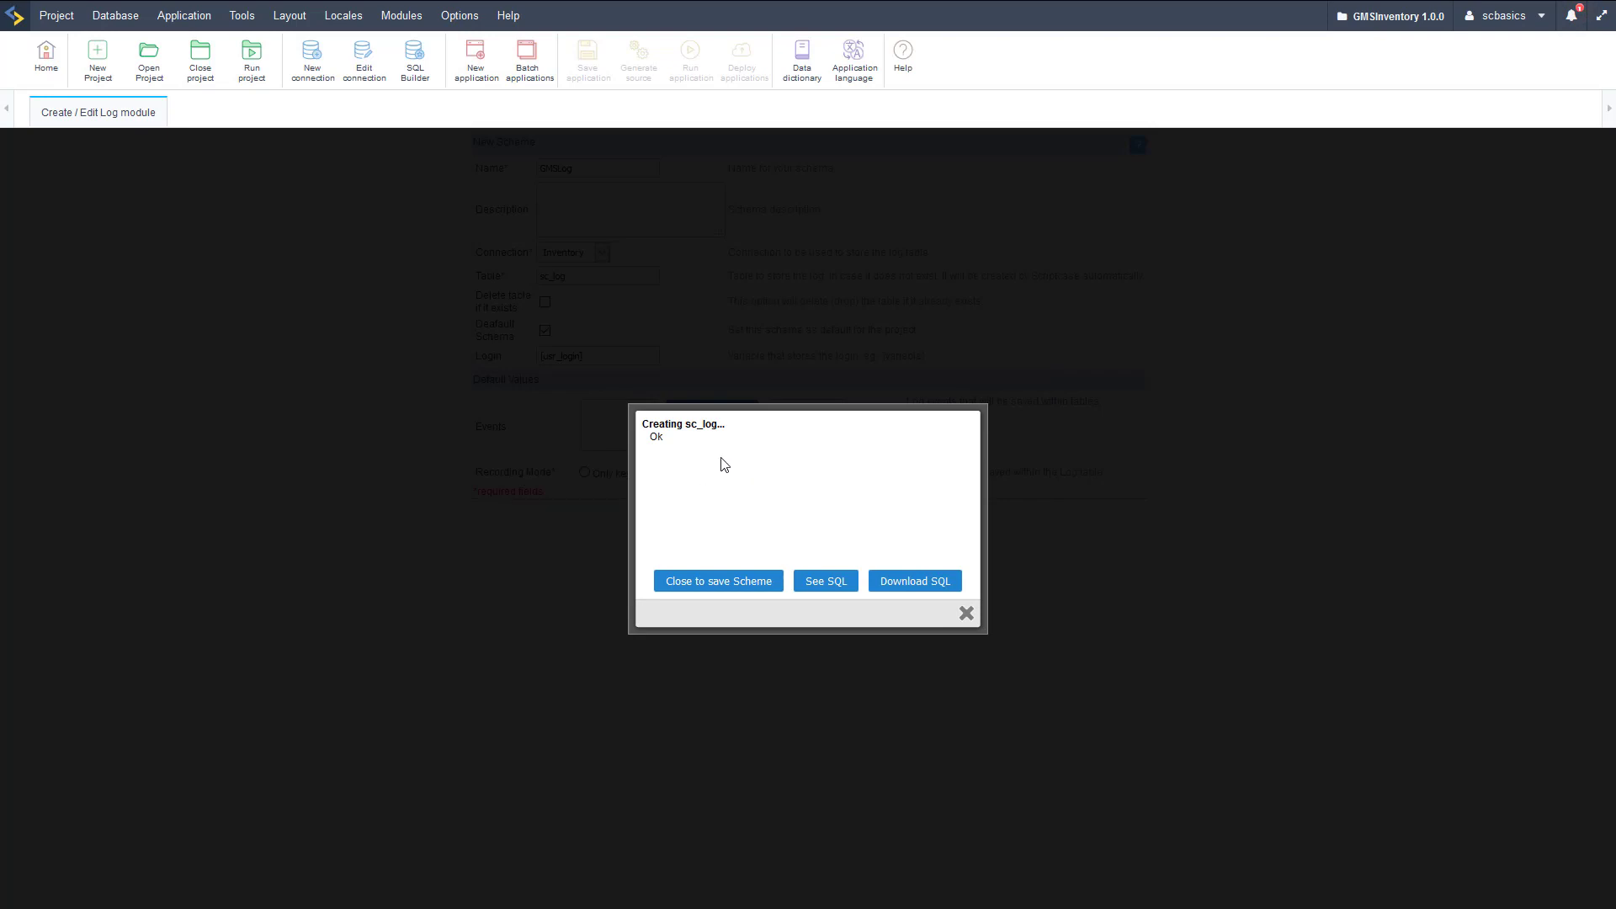
Finish the scheme and assign GMSLog with All Fields logging to every application.
left_click(739, 580)
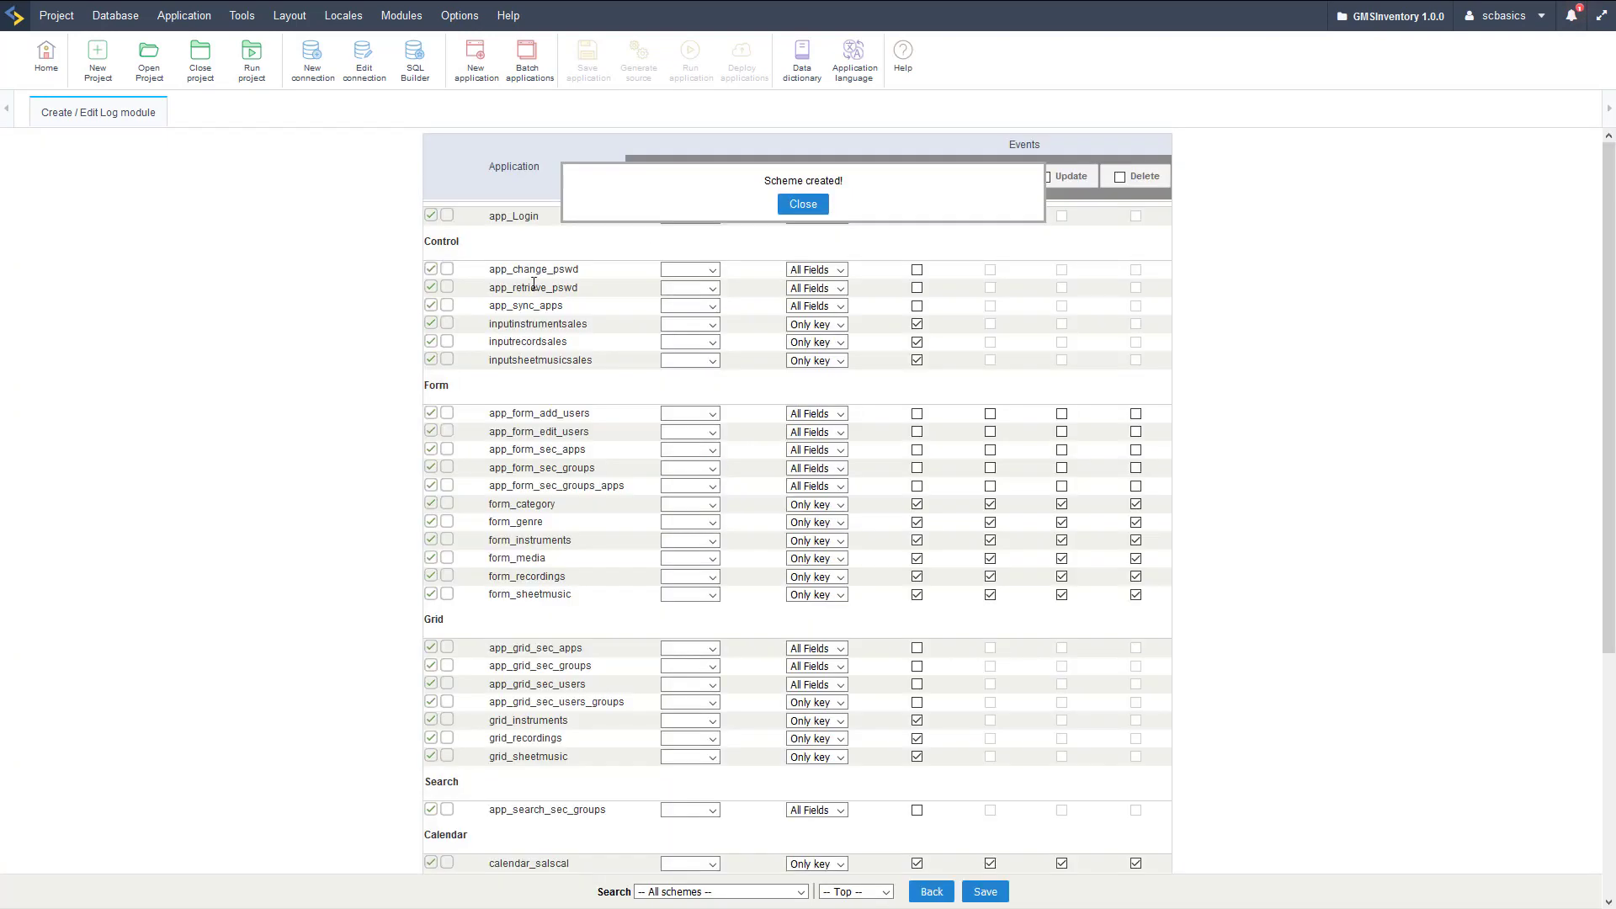
left_click(819, 210)
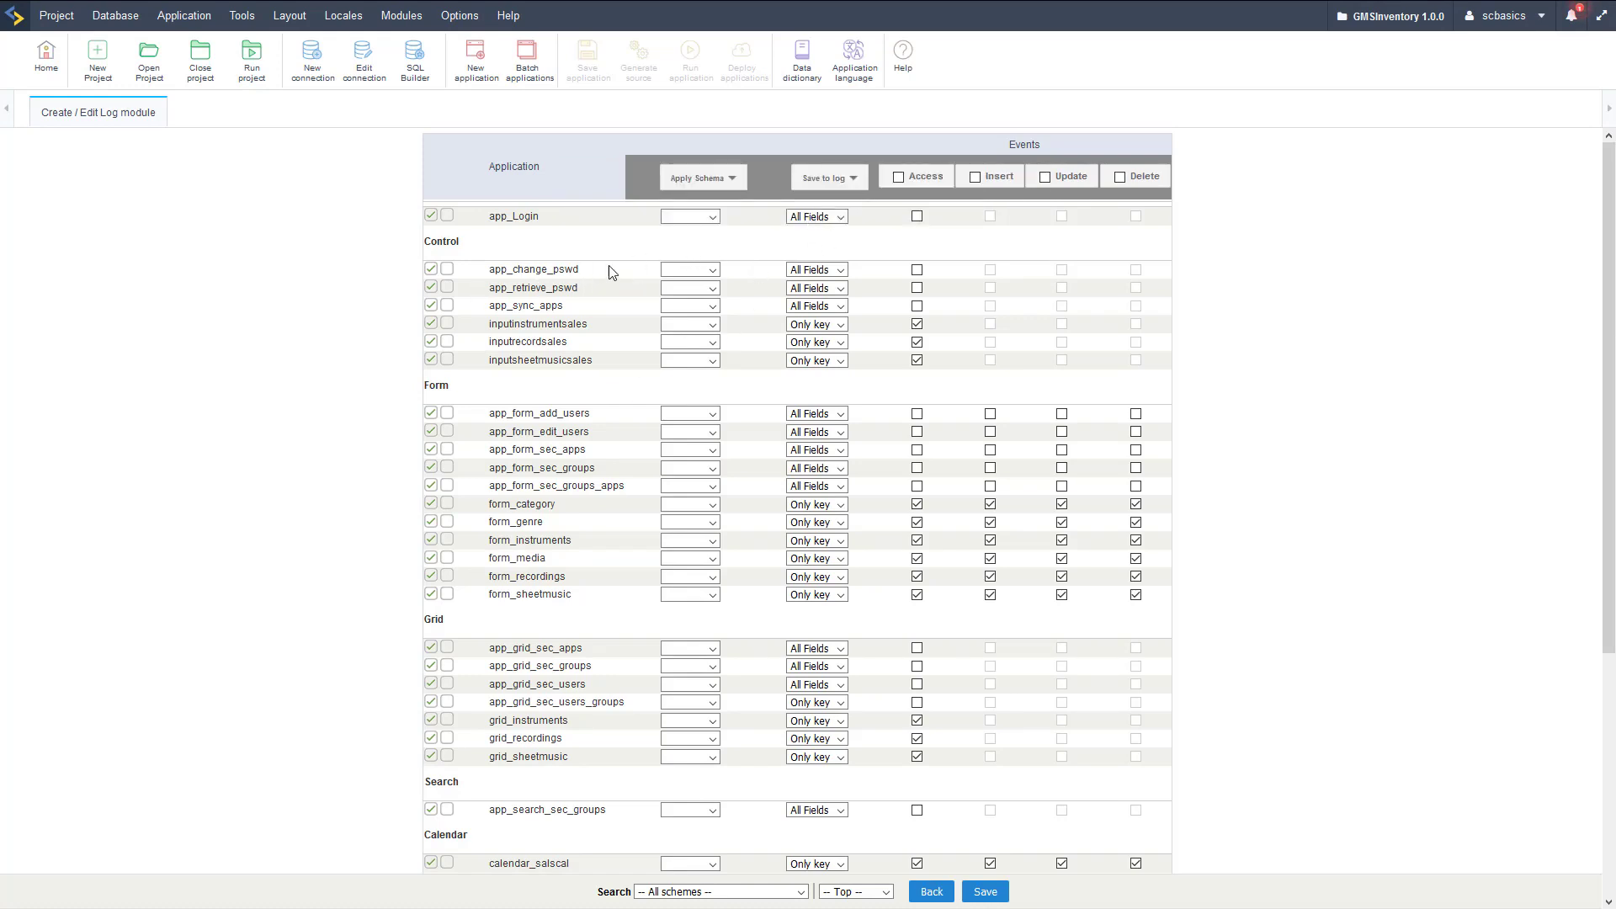
left_click(430, 217)
mouse_move(733, 189)
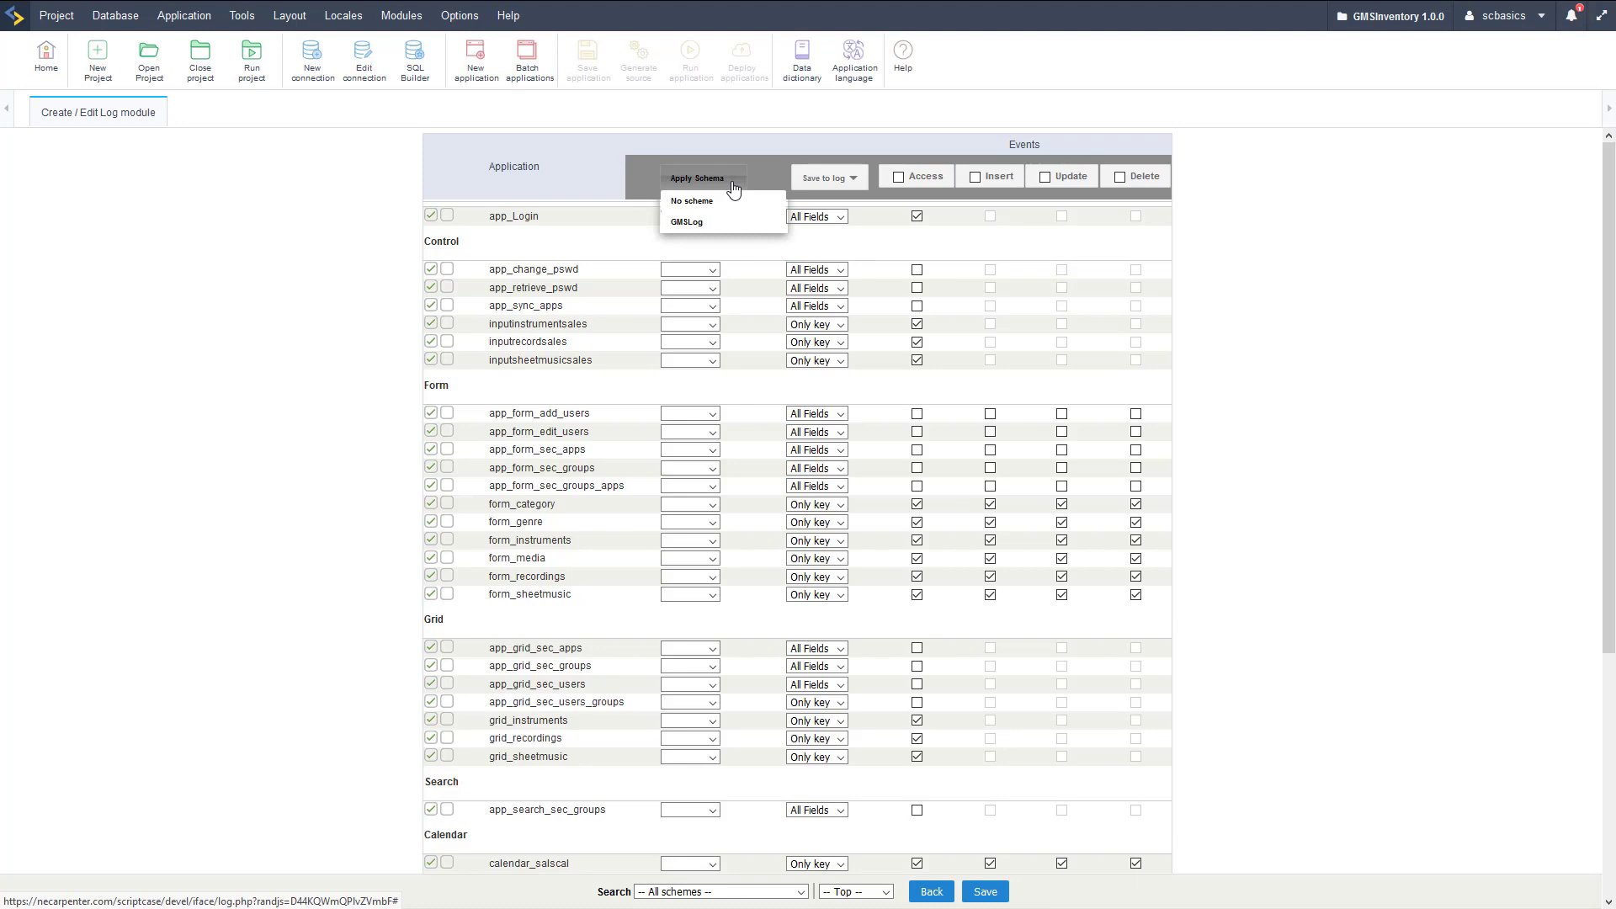
left_click(695, 223)
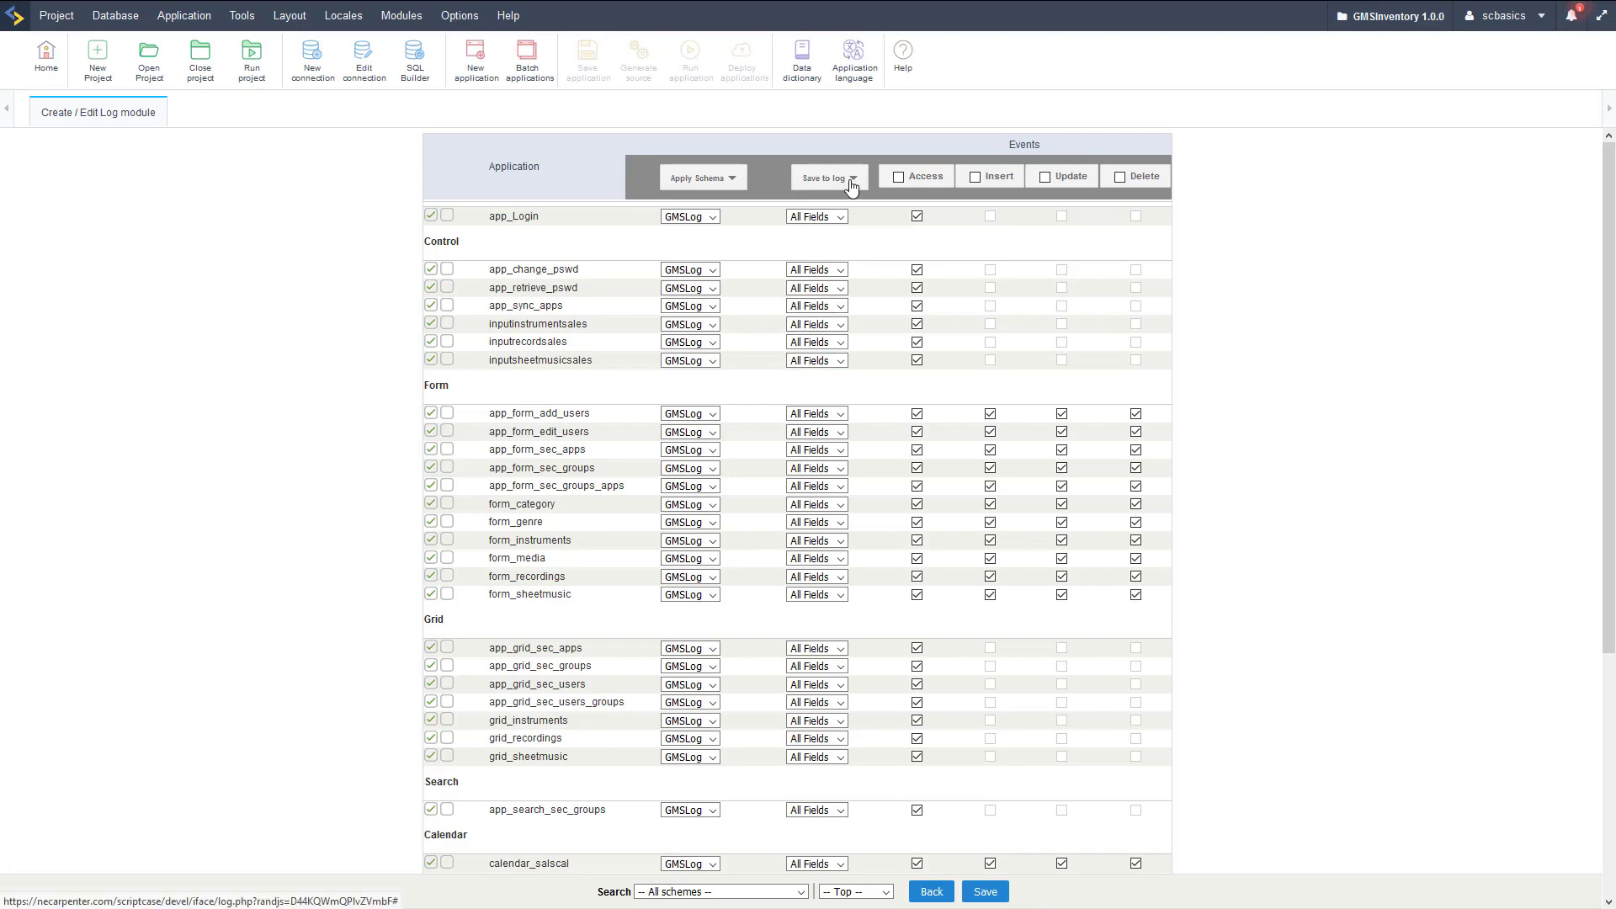
mouse_move(853, 187)
left_click(818, 223)
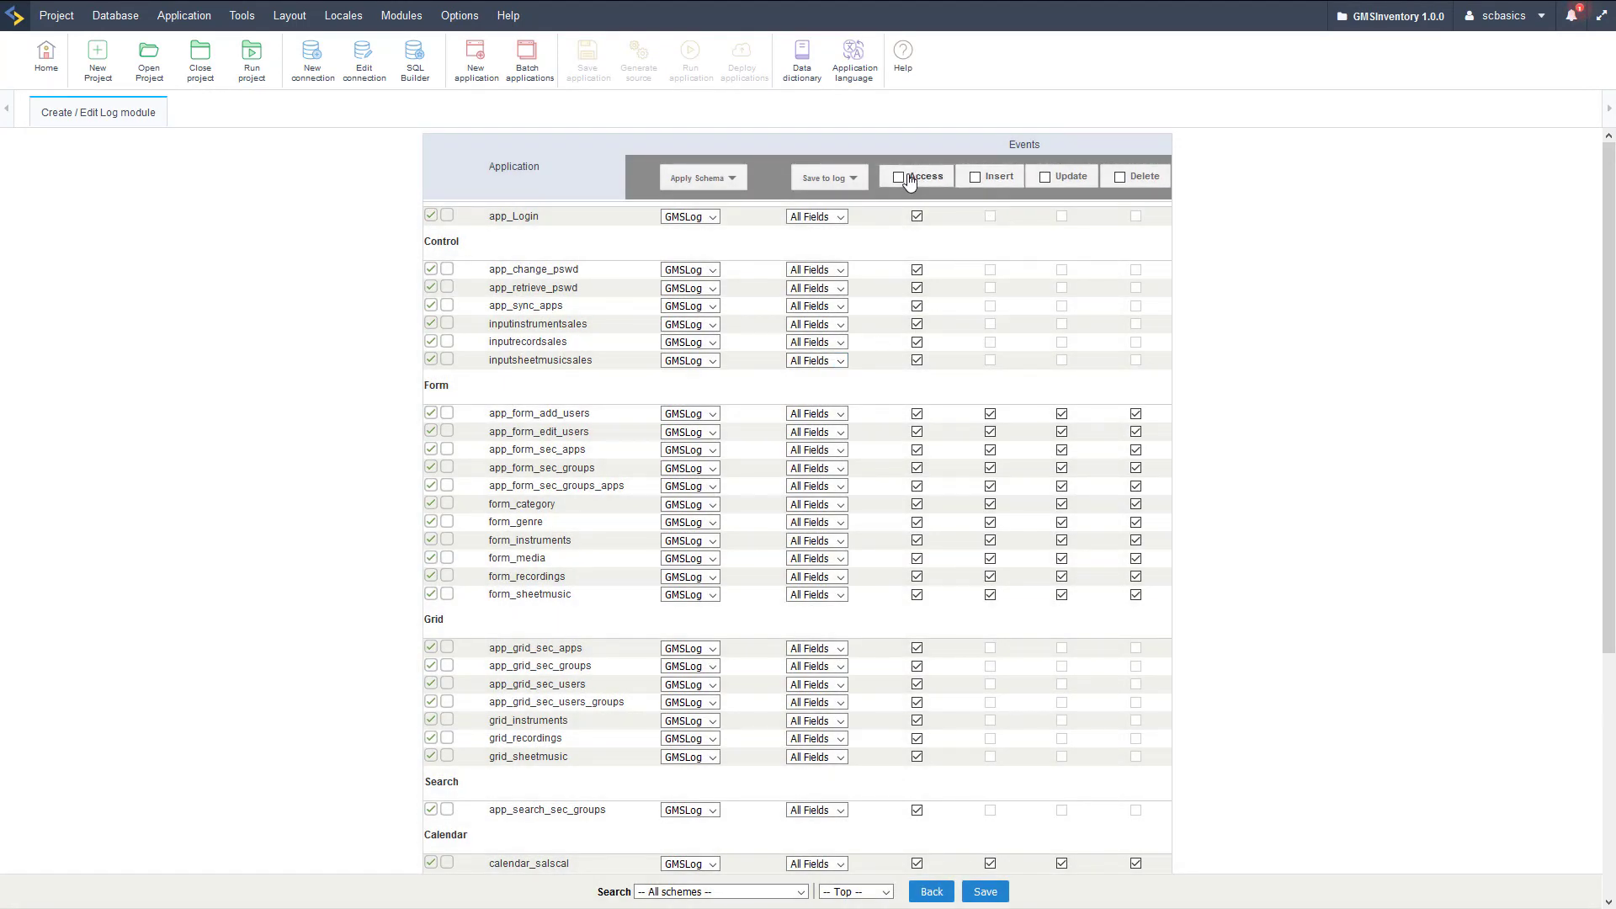
Enable Access, Insert, Update and Delete logging for all applications and save.
left_click(898, 177)
left_click(975, 178)
left_click(1045, 177)
left_click(1119, 177)
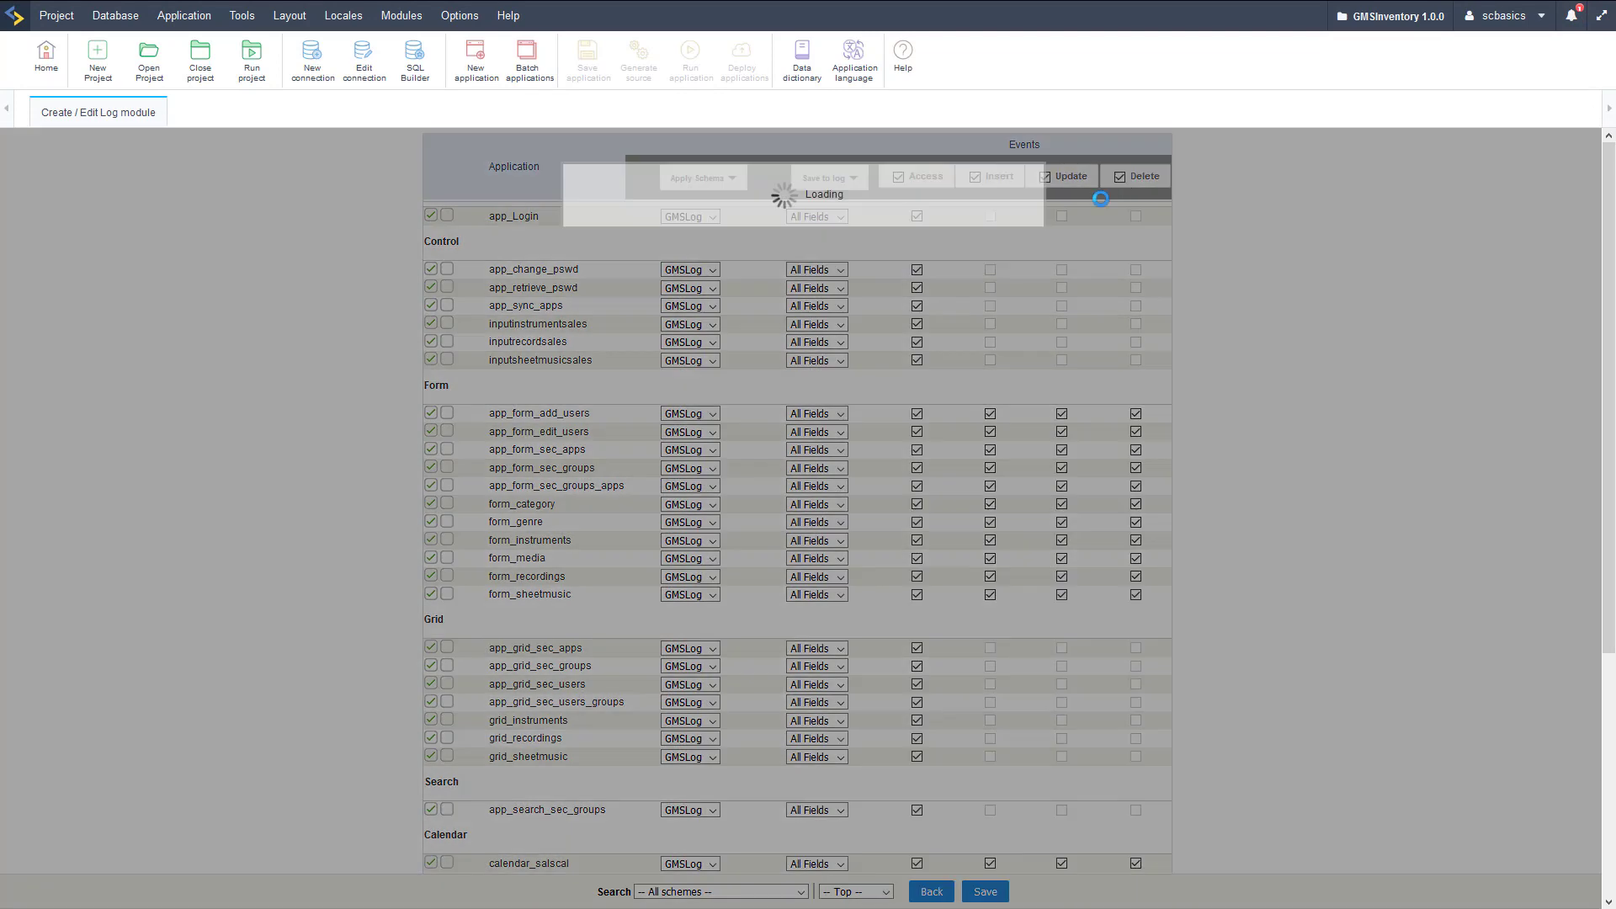
scroll(976, 416, "down", 4)
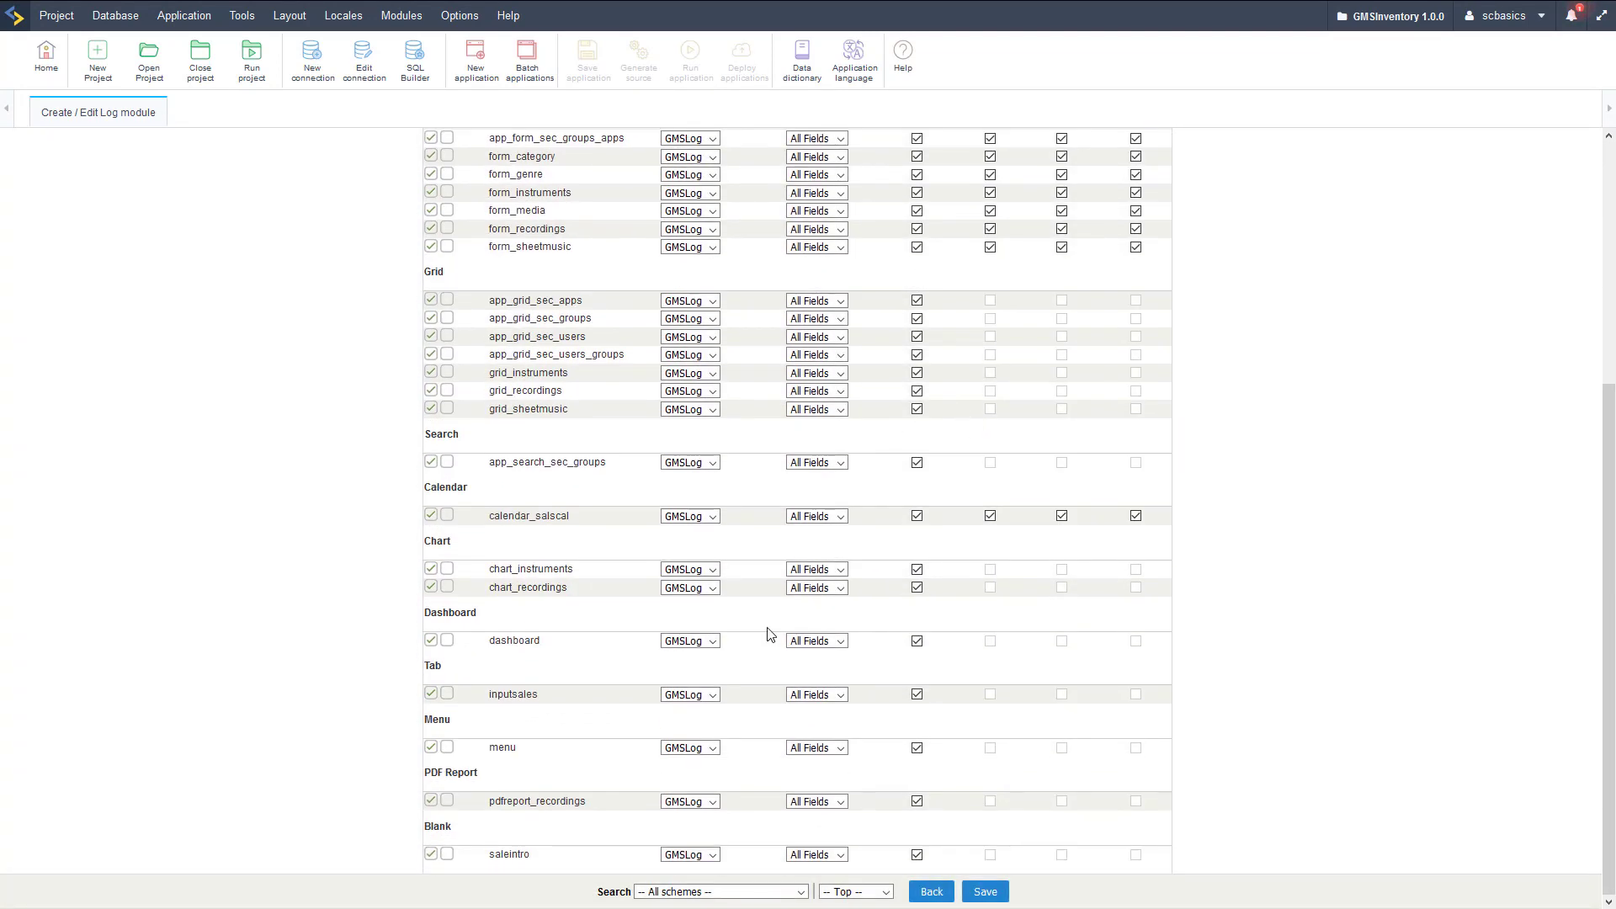
scroll(768, 606, "up", 4)
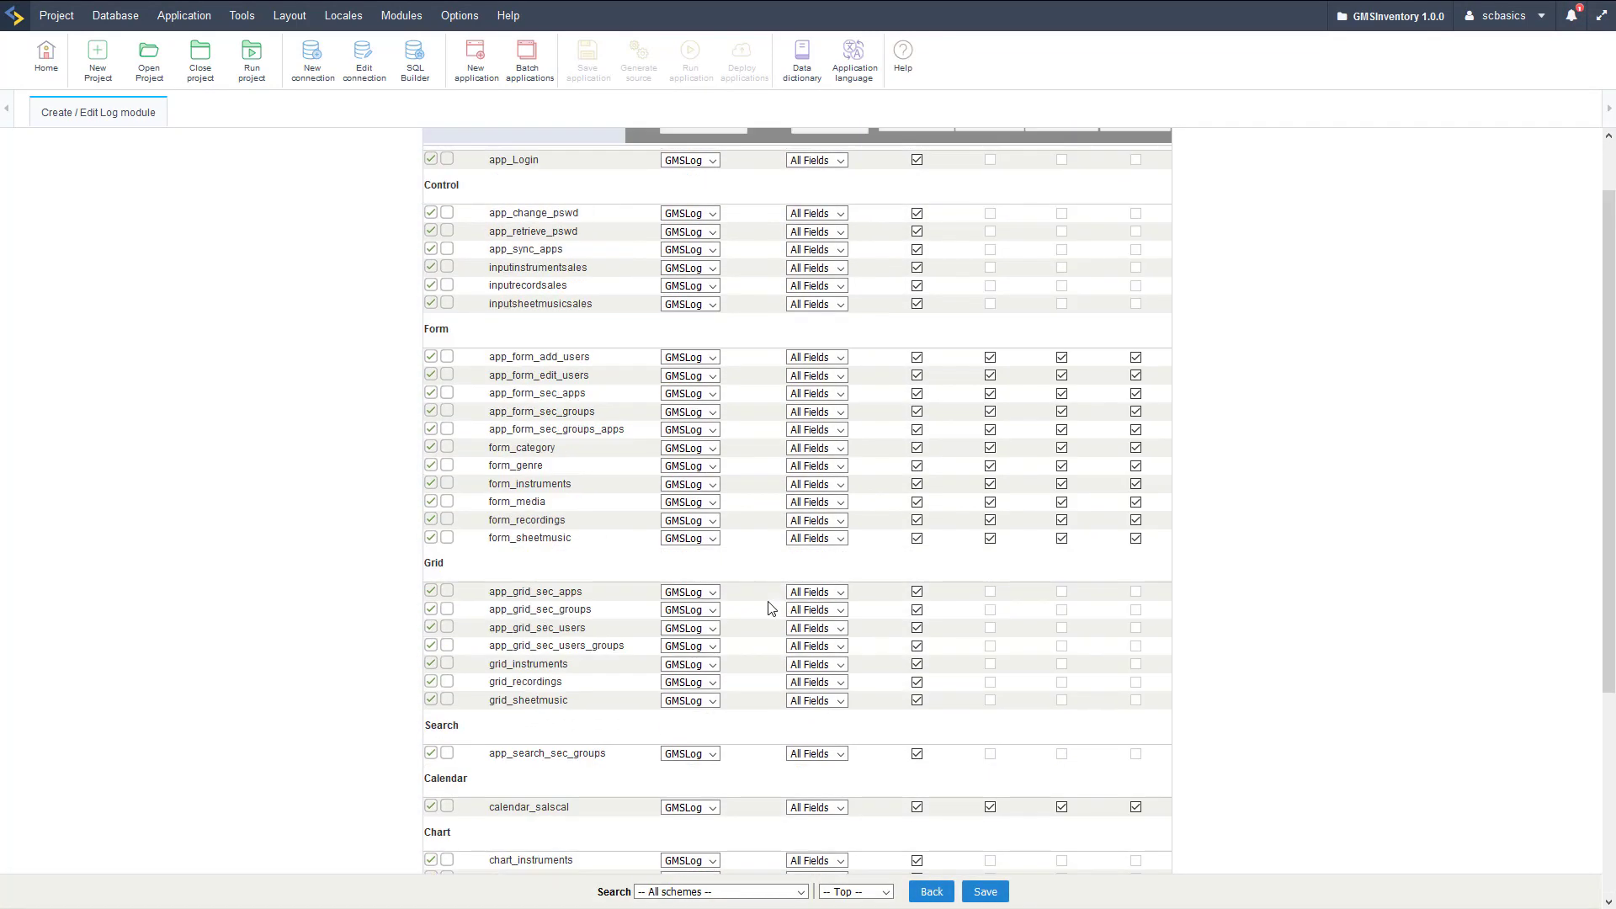
scroll(767, 606, "down", 4)
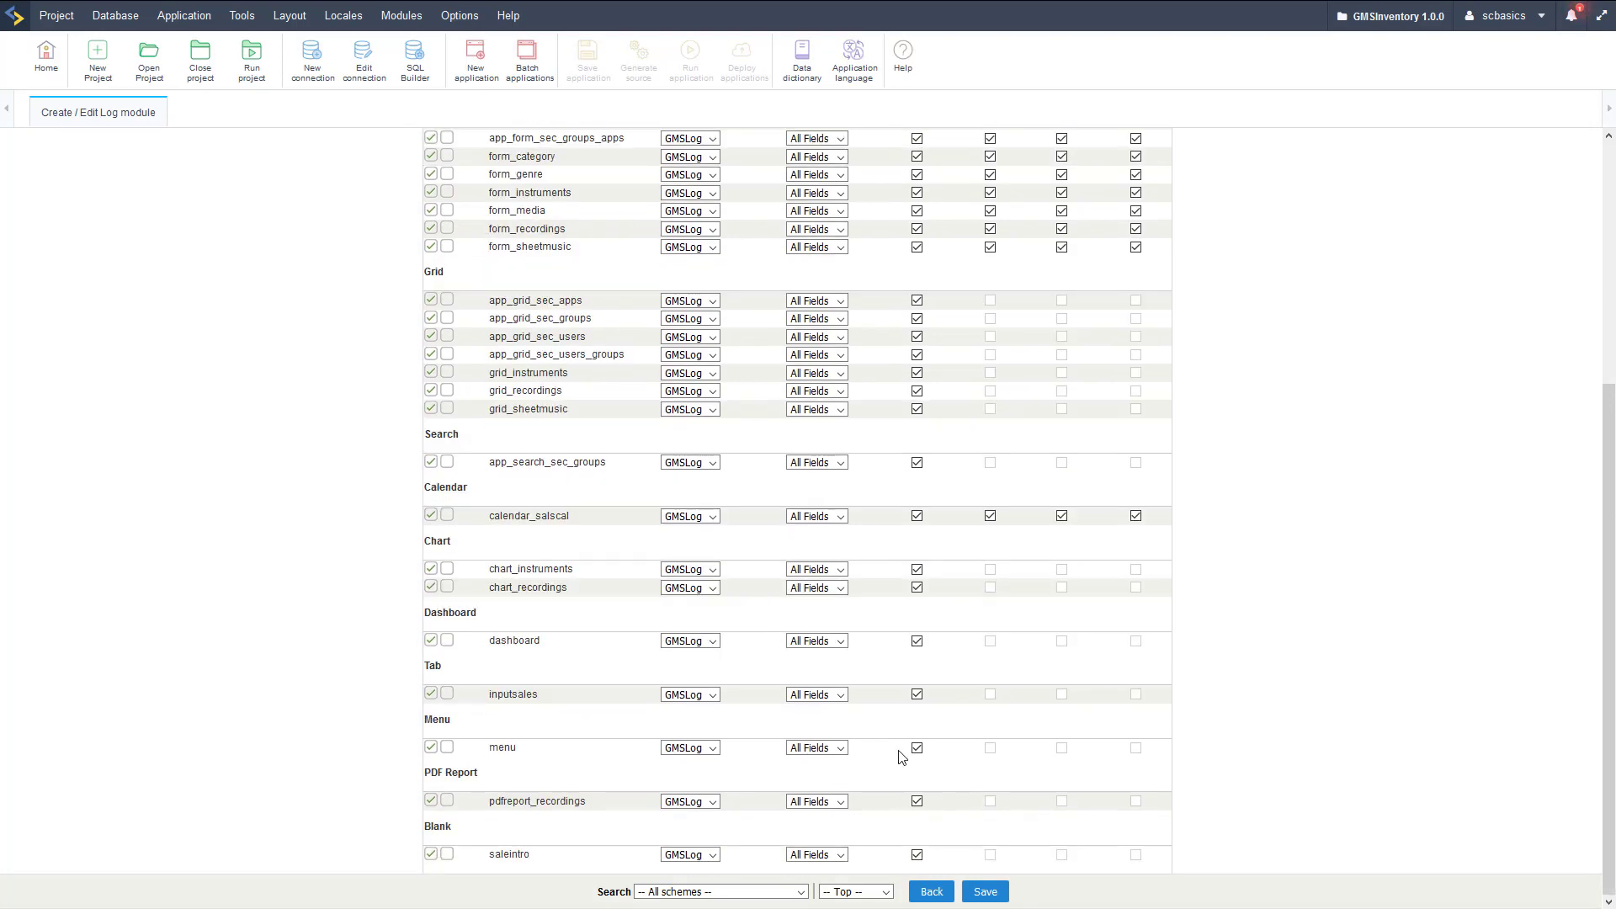
left_click(987, 892)
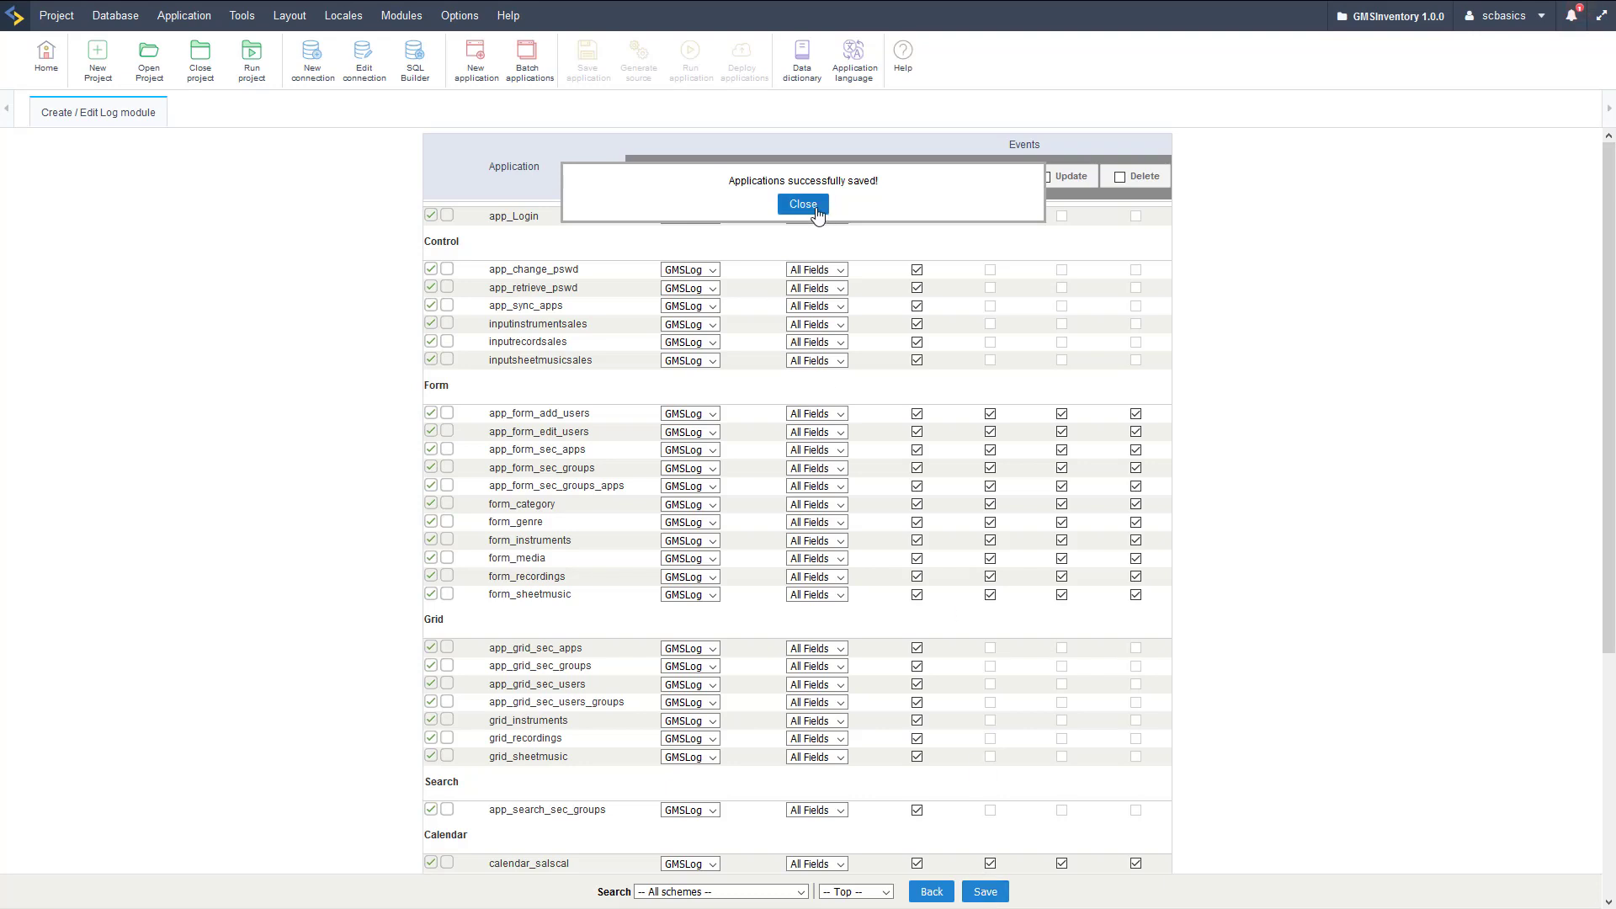
left_click(817, 209)
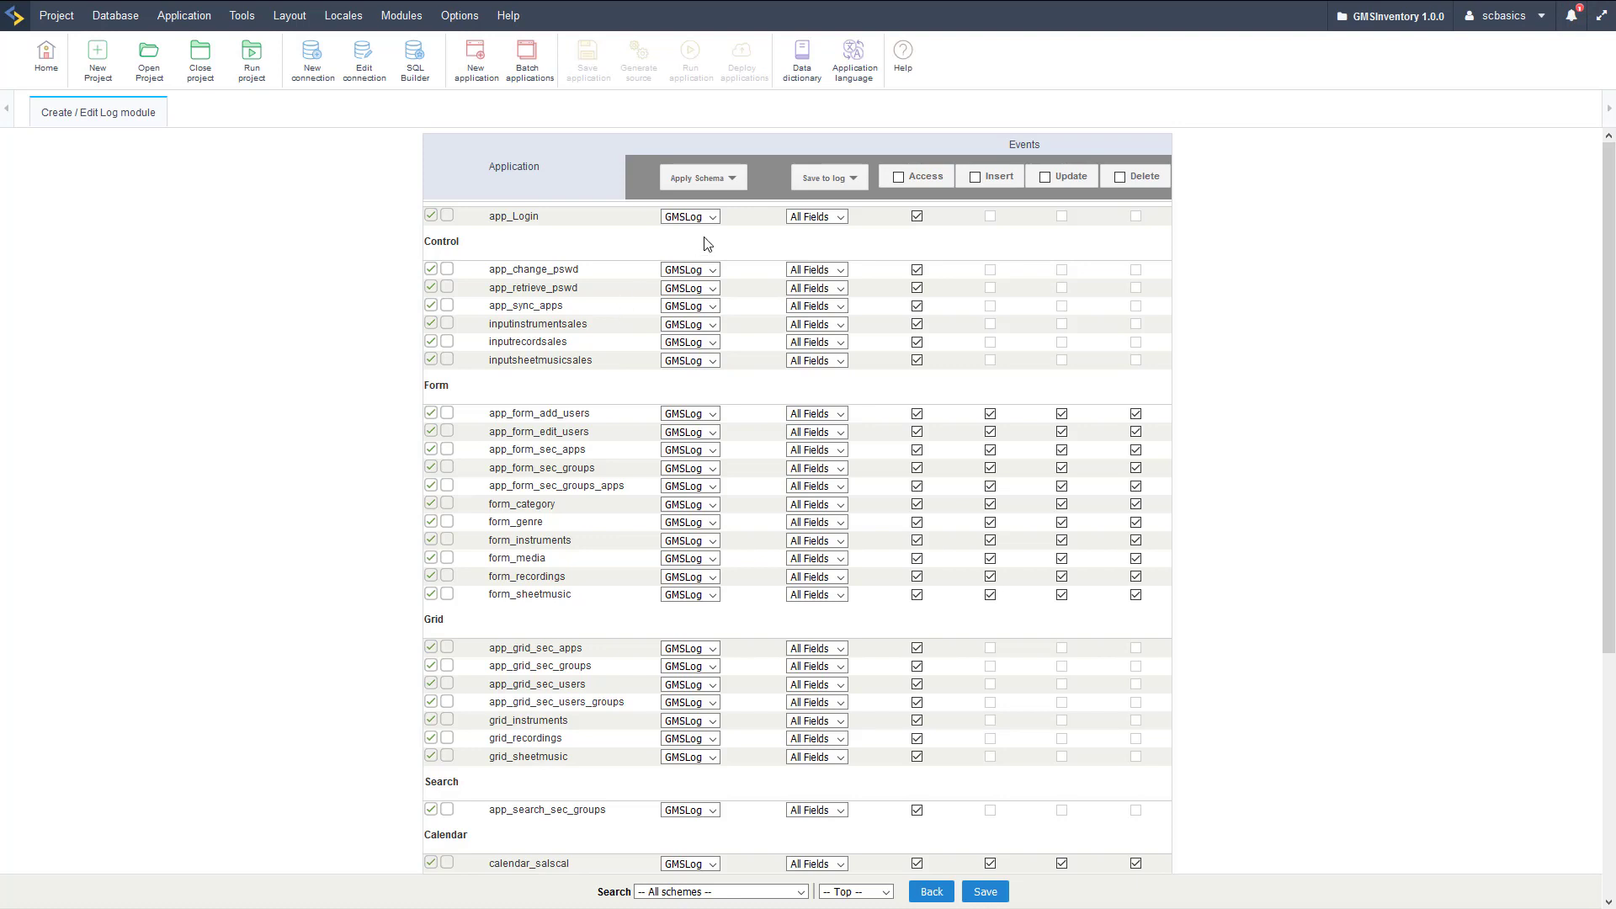
Review the applications related to the log under Modules > Log.
left_click(400, 15)
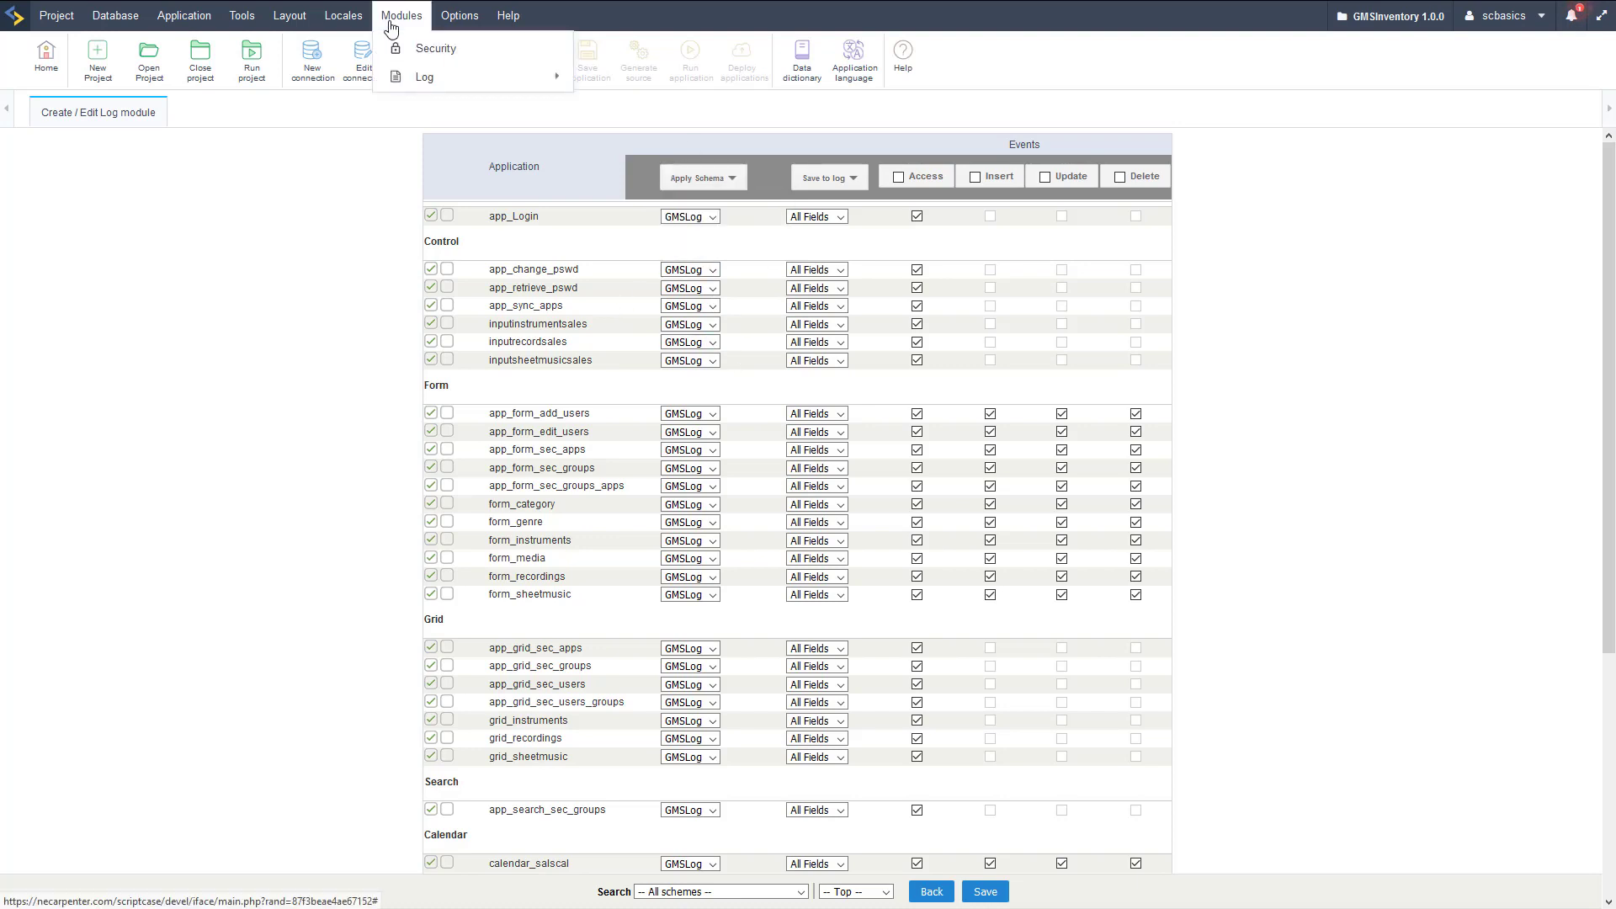
mouse_move(446, 80)
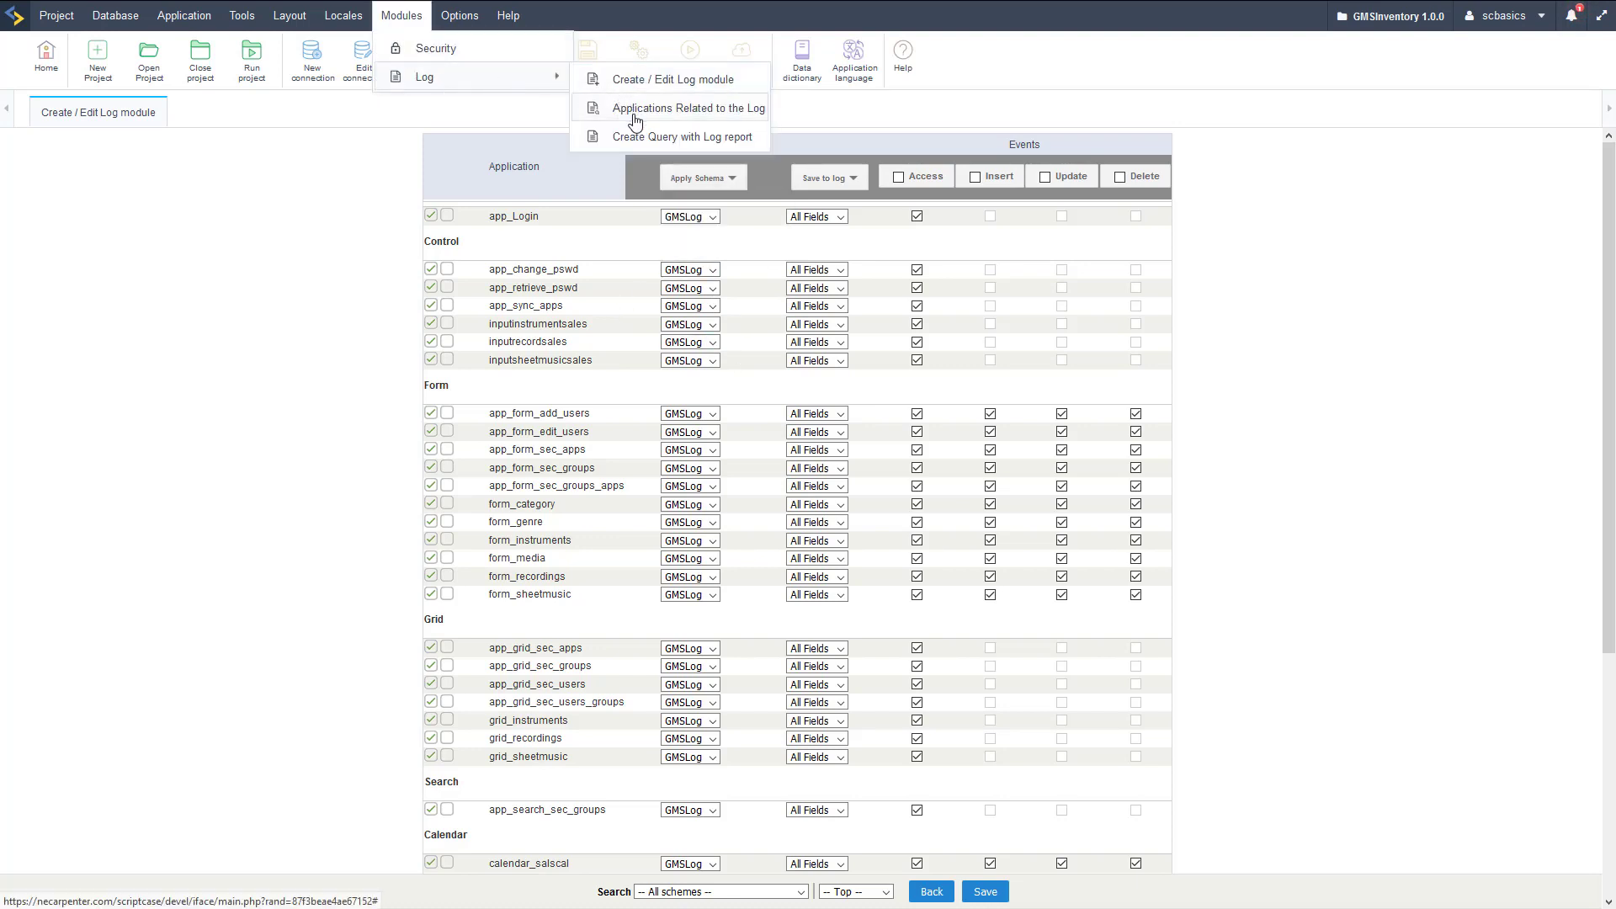
left_click(635, 120)
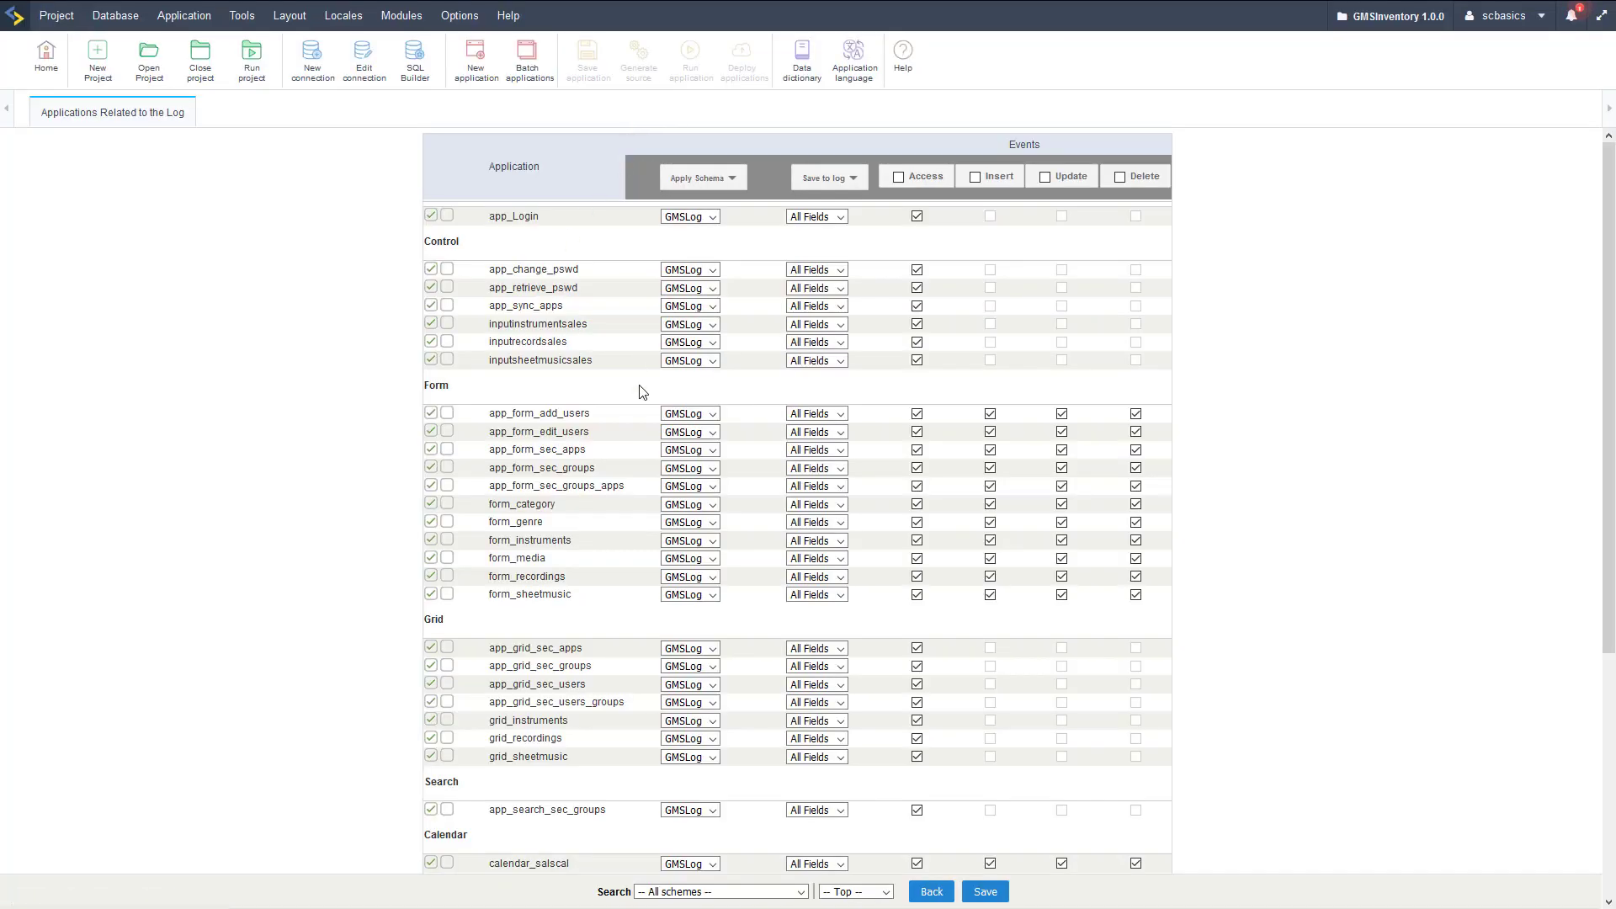
scroll(818, 472, "down", 4)
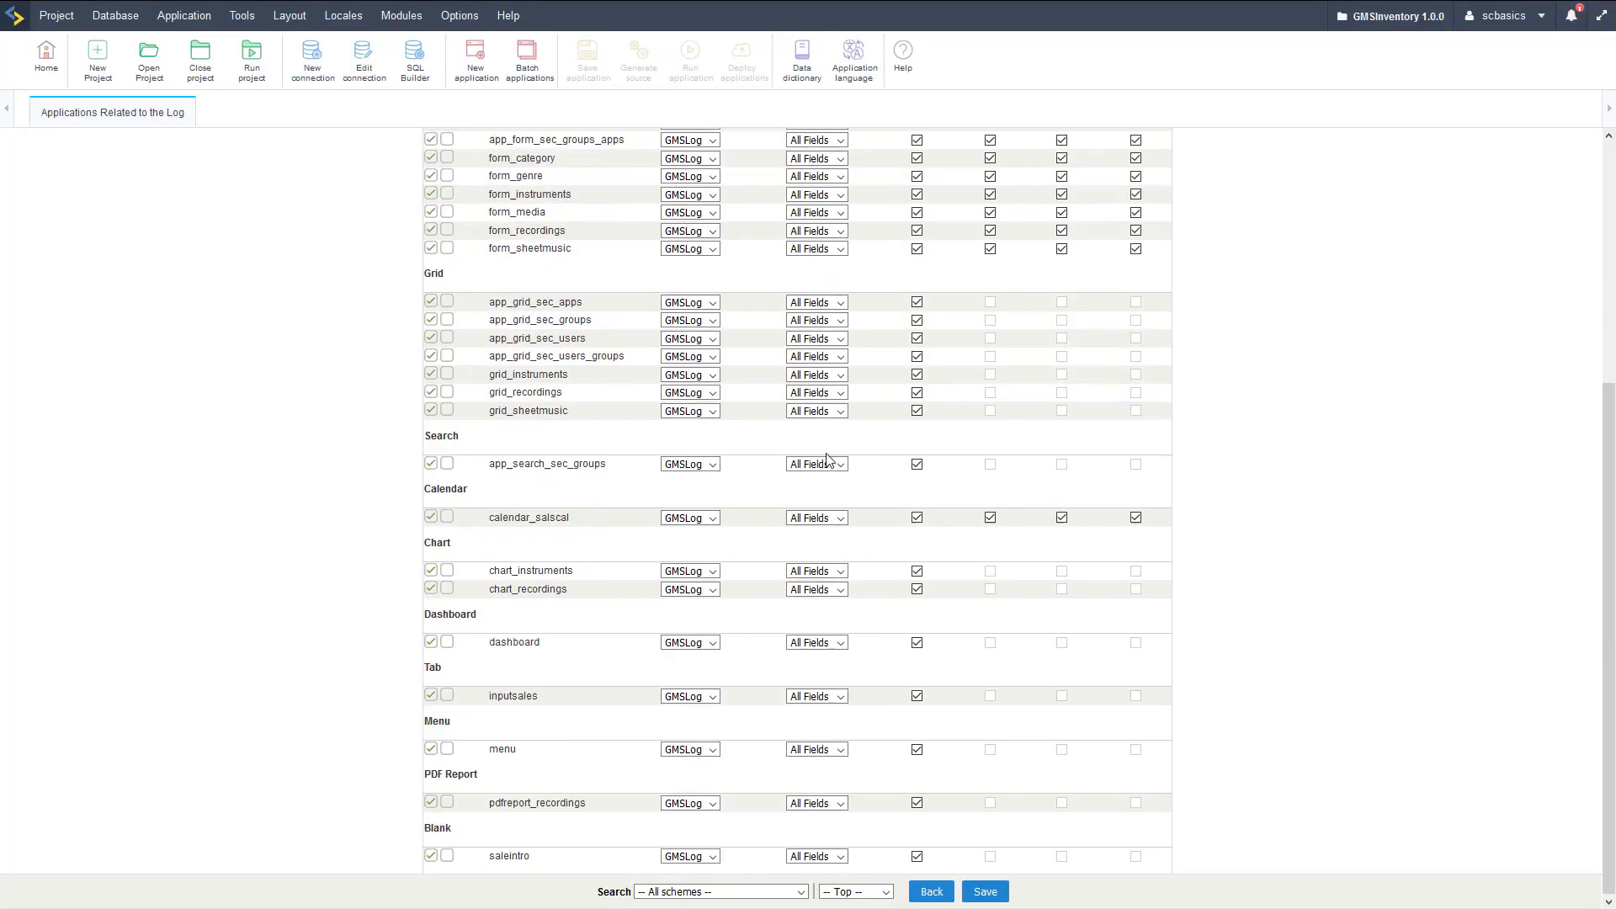
scroll(814, 436, "up", 4)
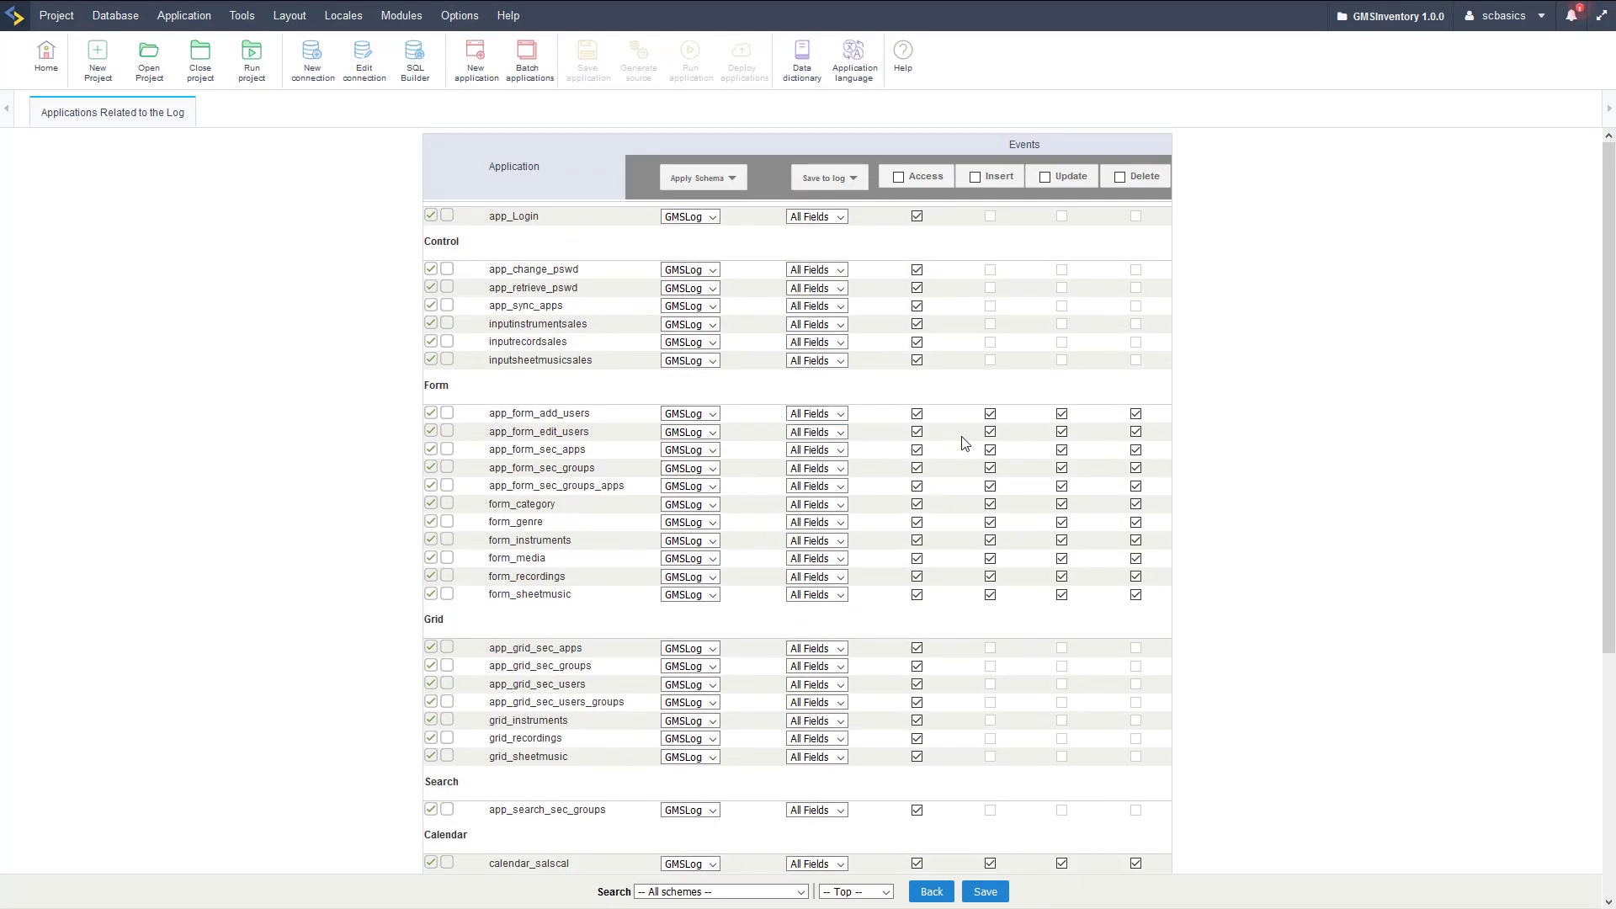
Create a log report query application named app_grid_log.
left_click(402, 15)
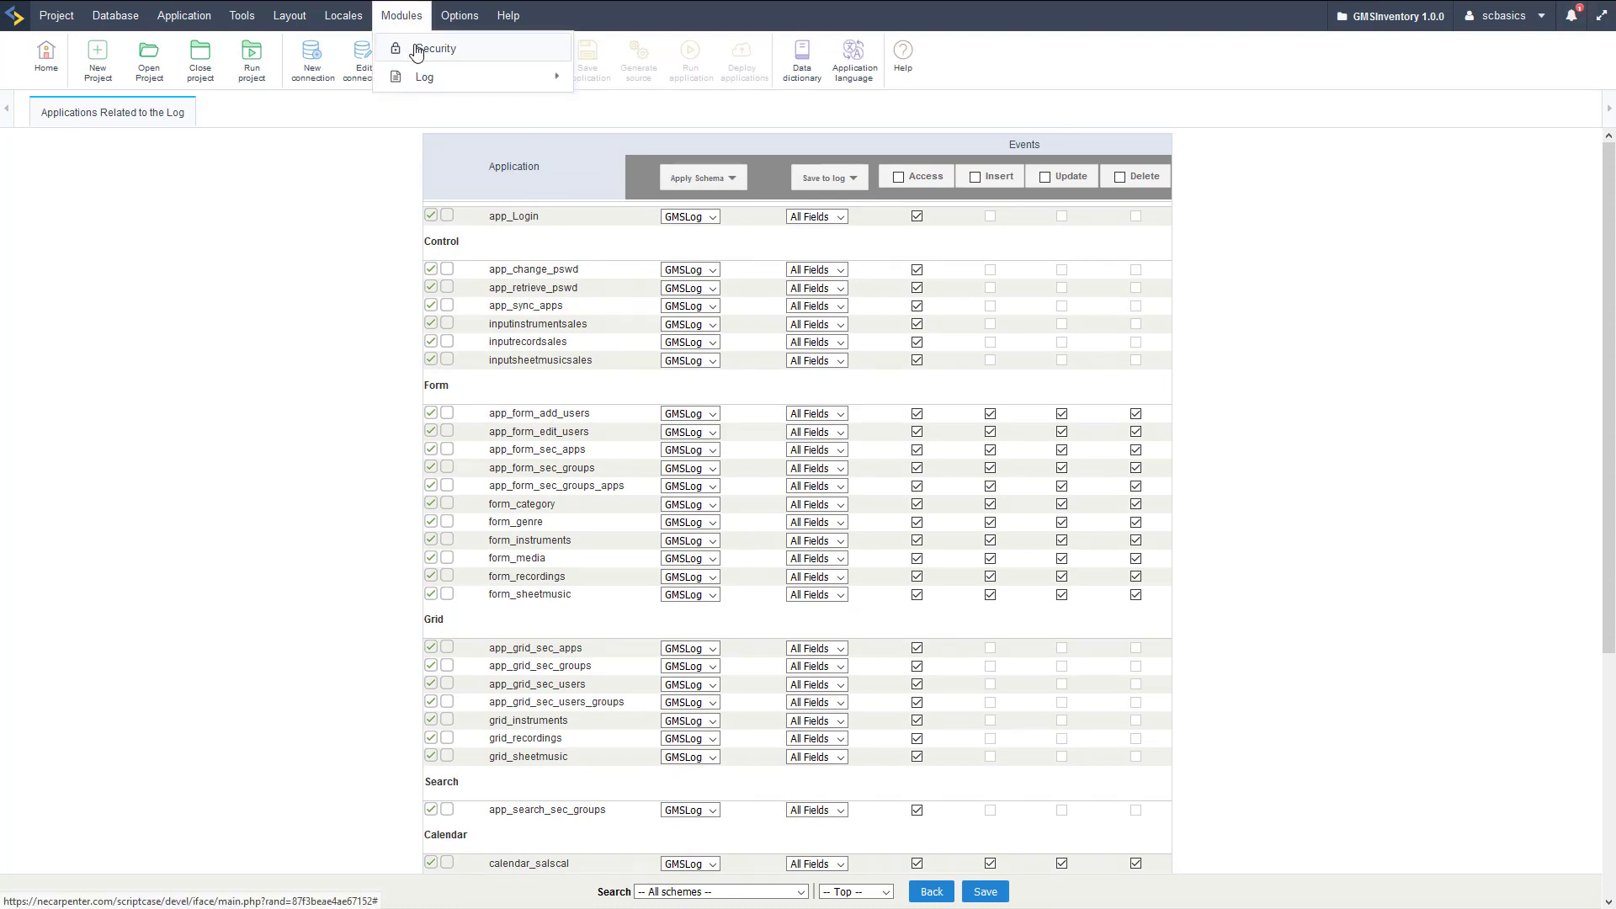
mouse_move(438, 76)
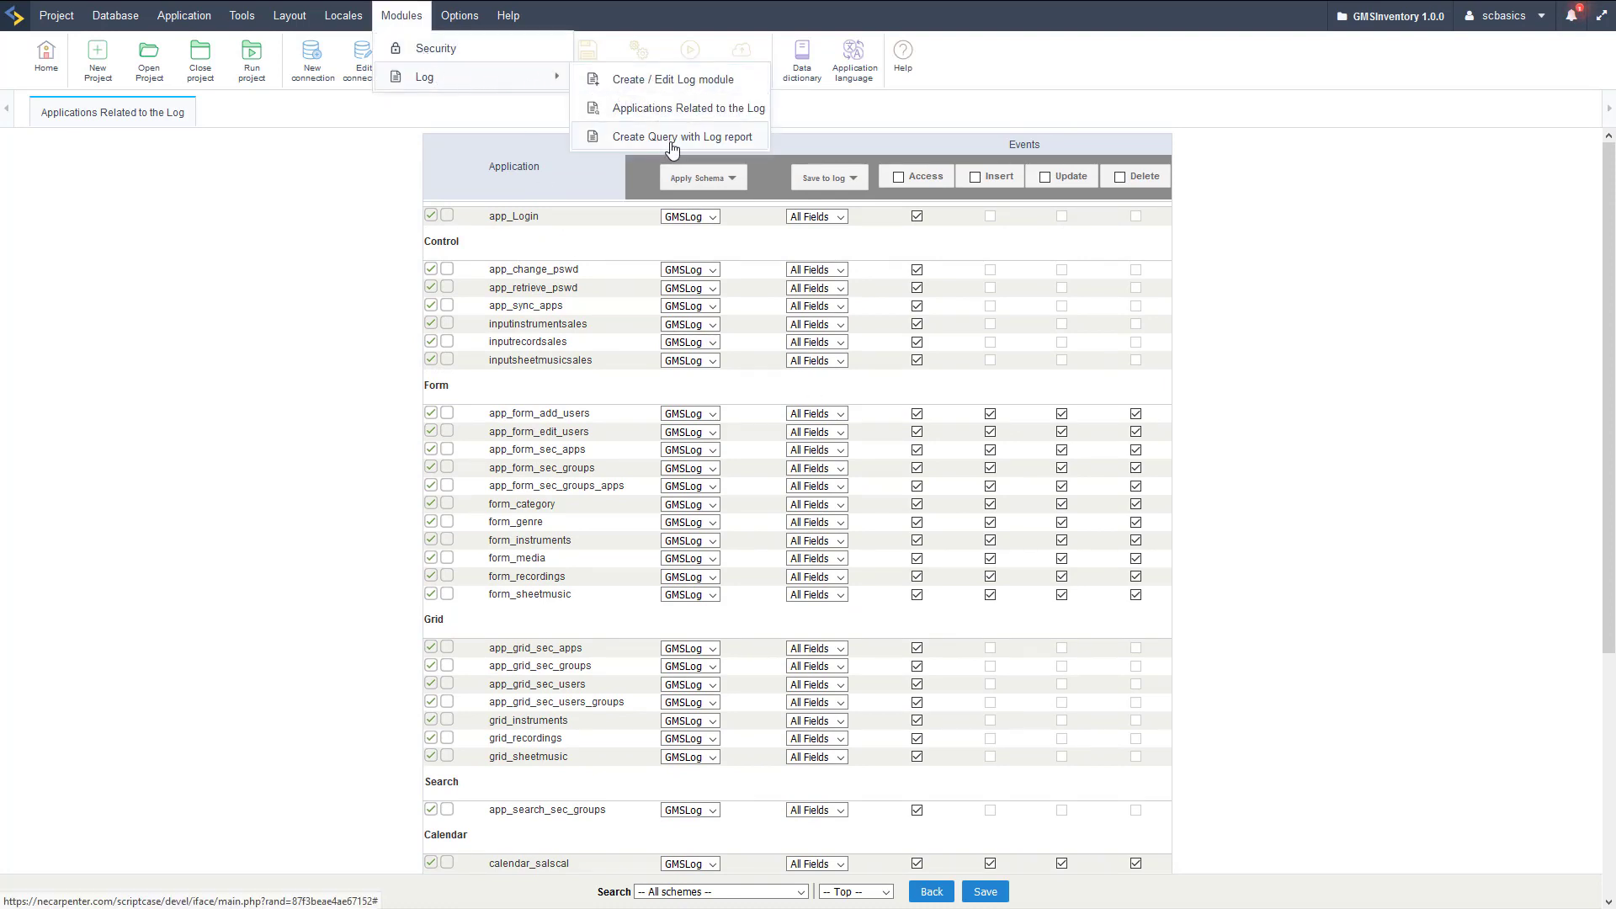
left_click(672, 147)
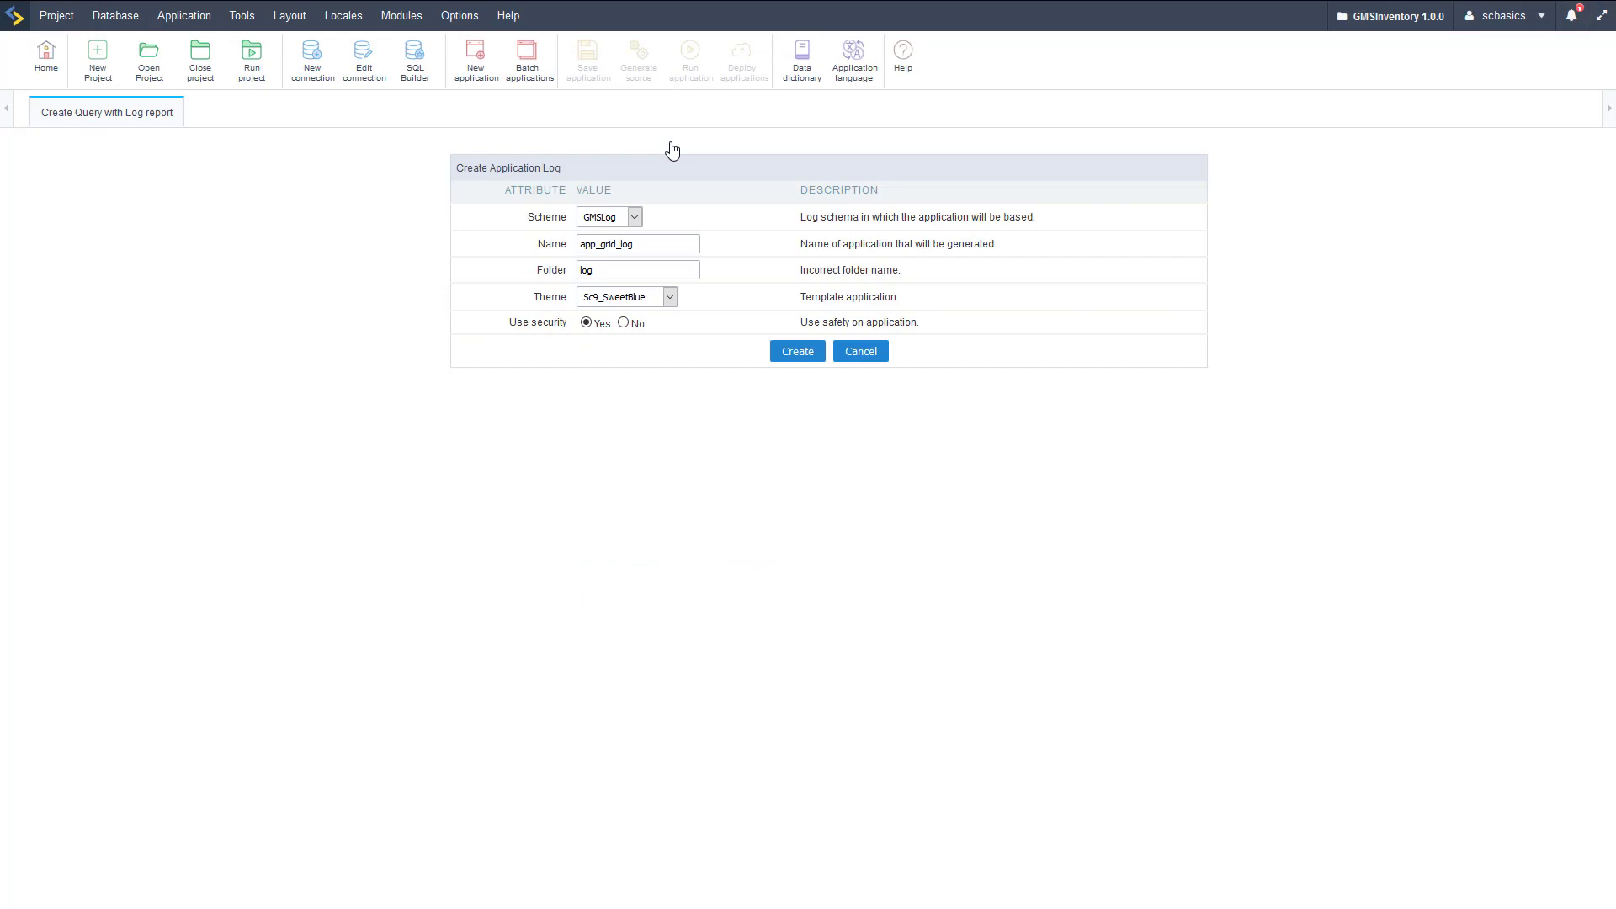
left_click(654, 246)
left_click(646, 243)
left_click(783, 353)
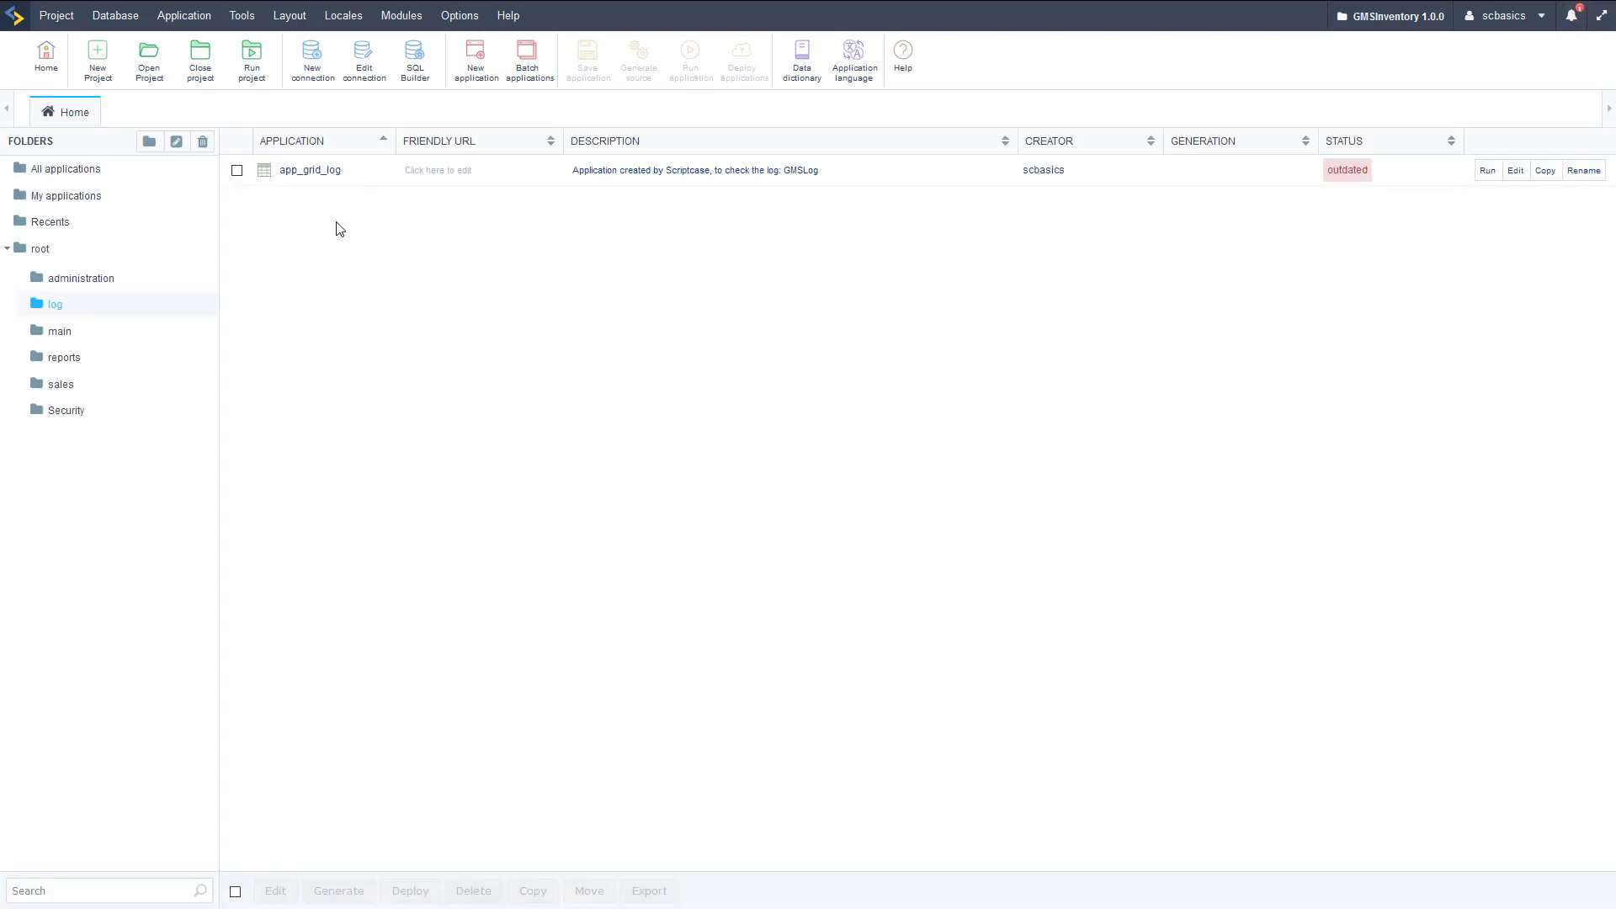
Run app_Login from the Security folder and sign in with the saved admin login and its password.
left_click(65, 410)
left_click(1488, 495)
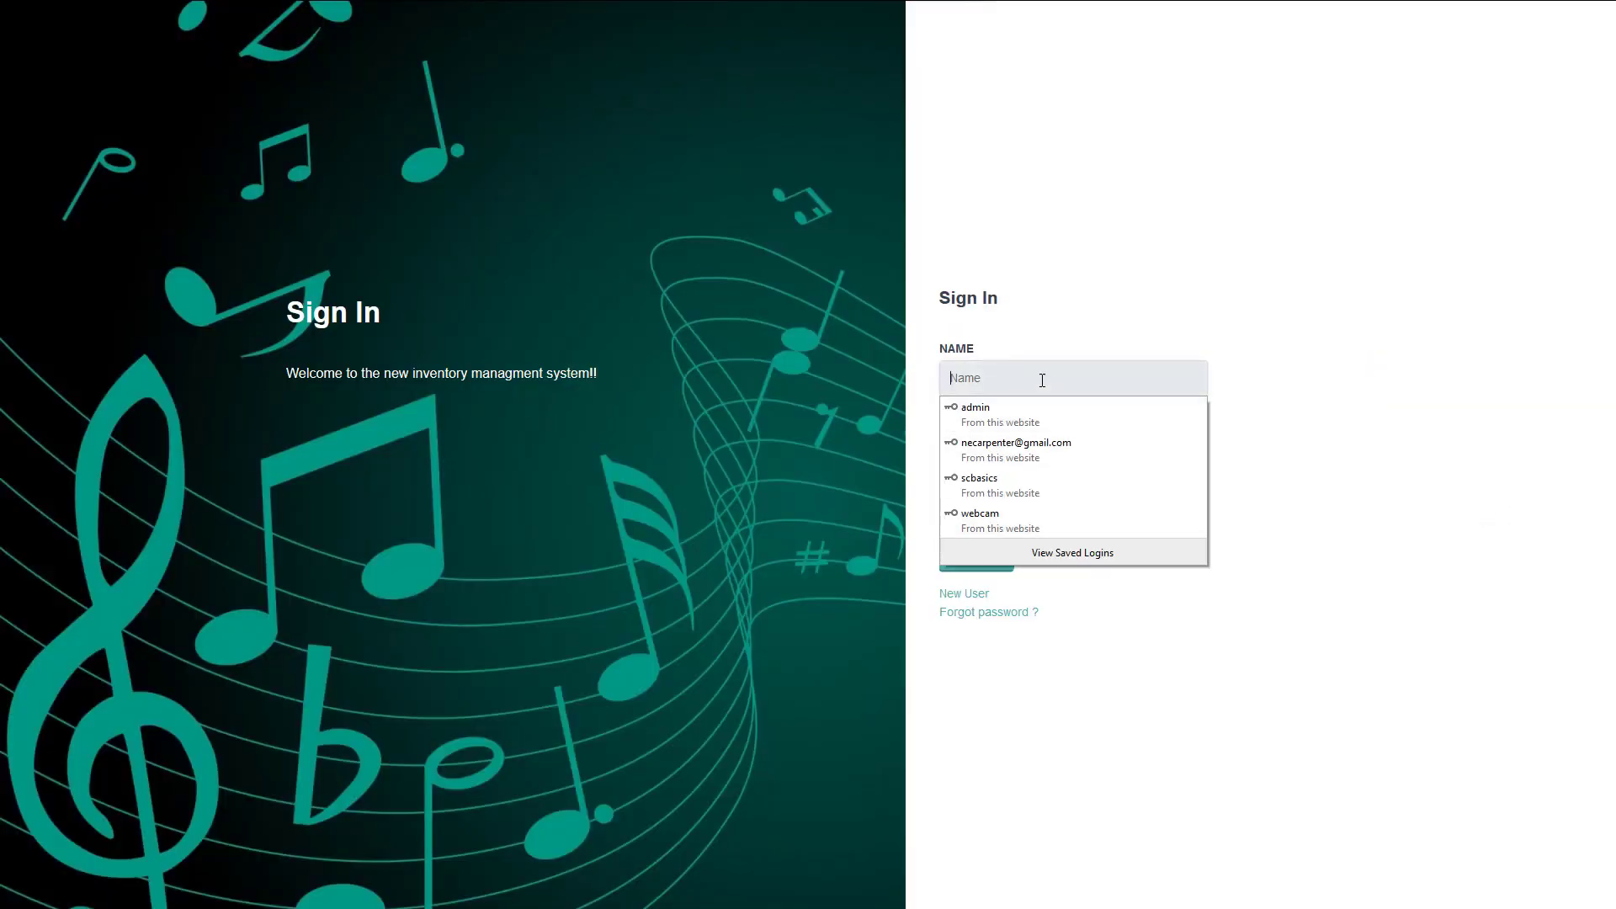
type("admin")
key("Return")
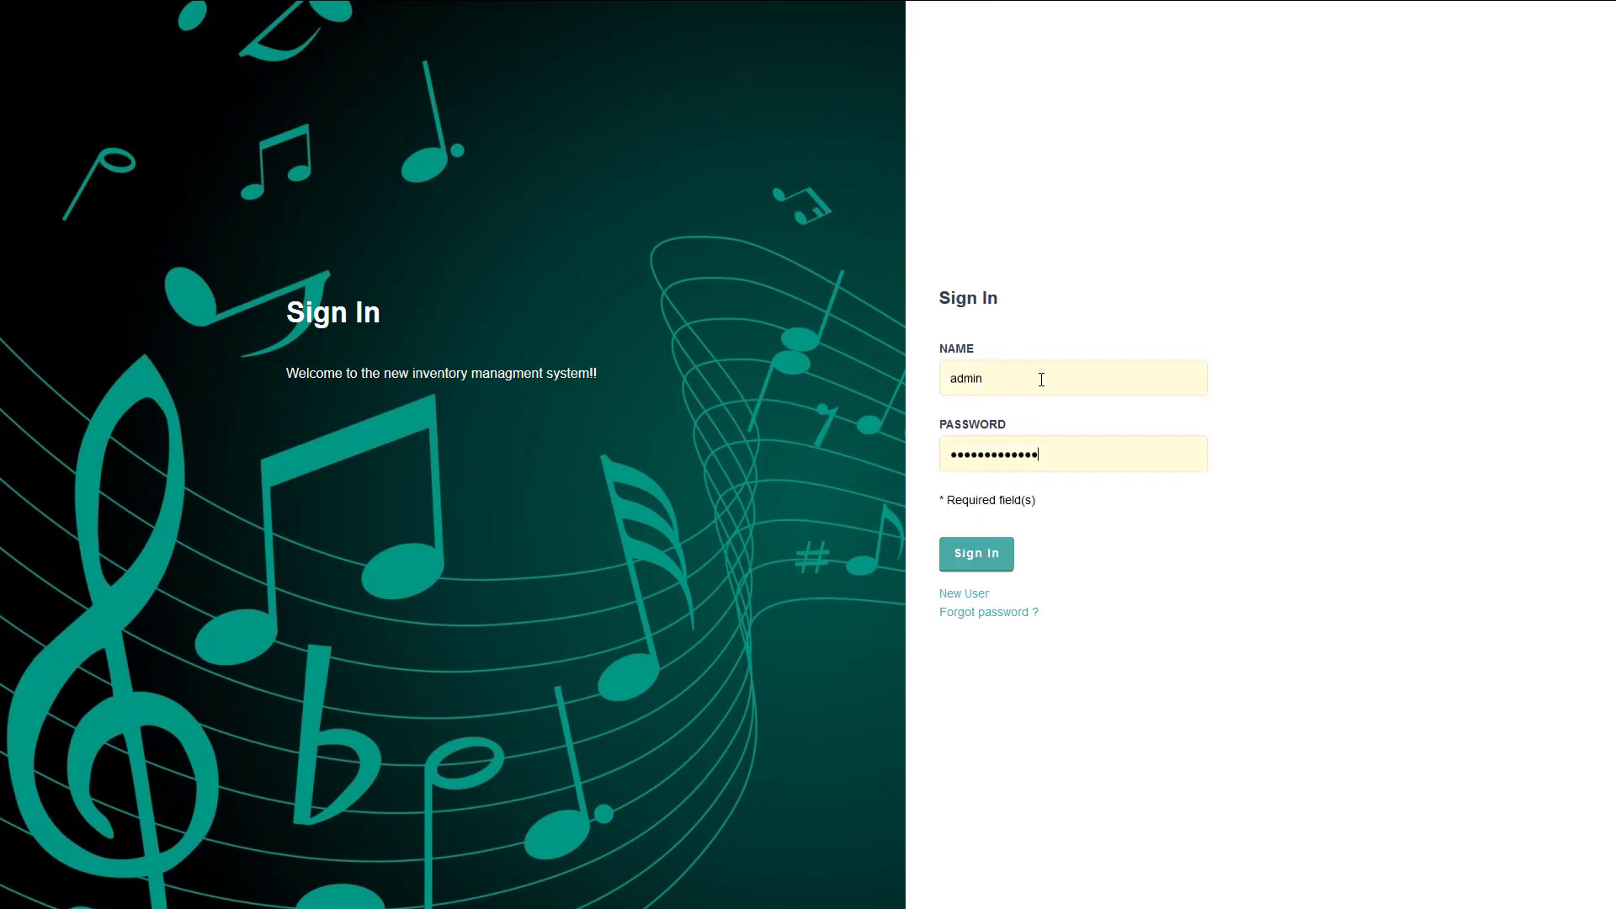
key("ctrl+a")
type("adm")
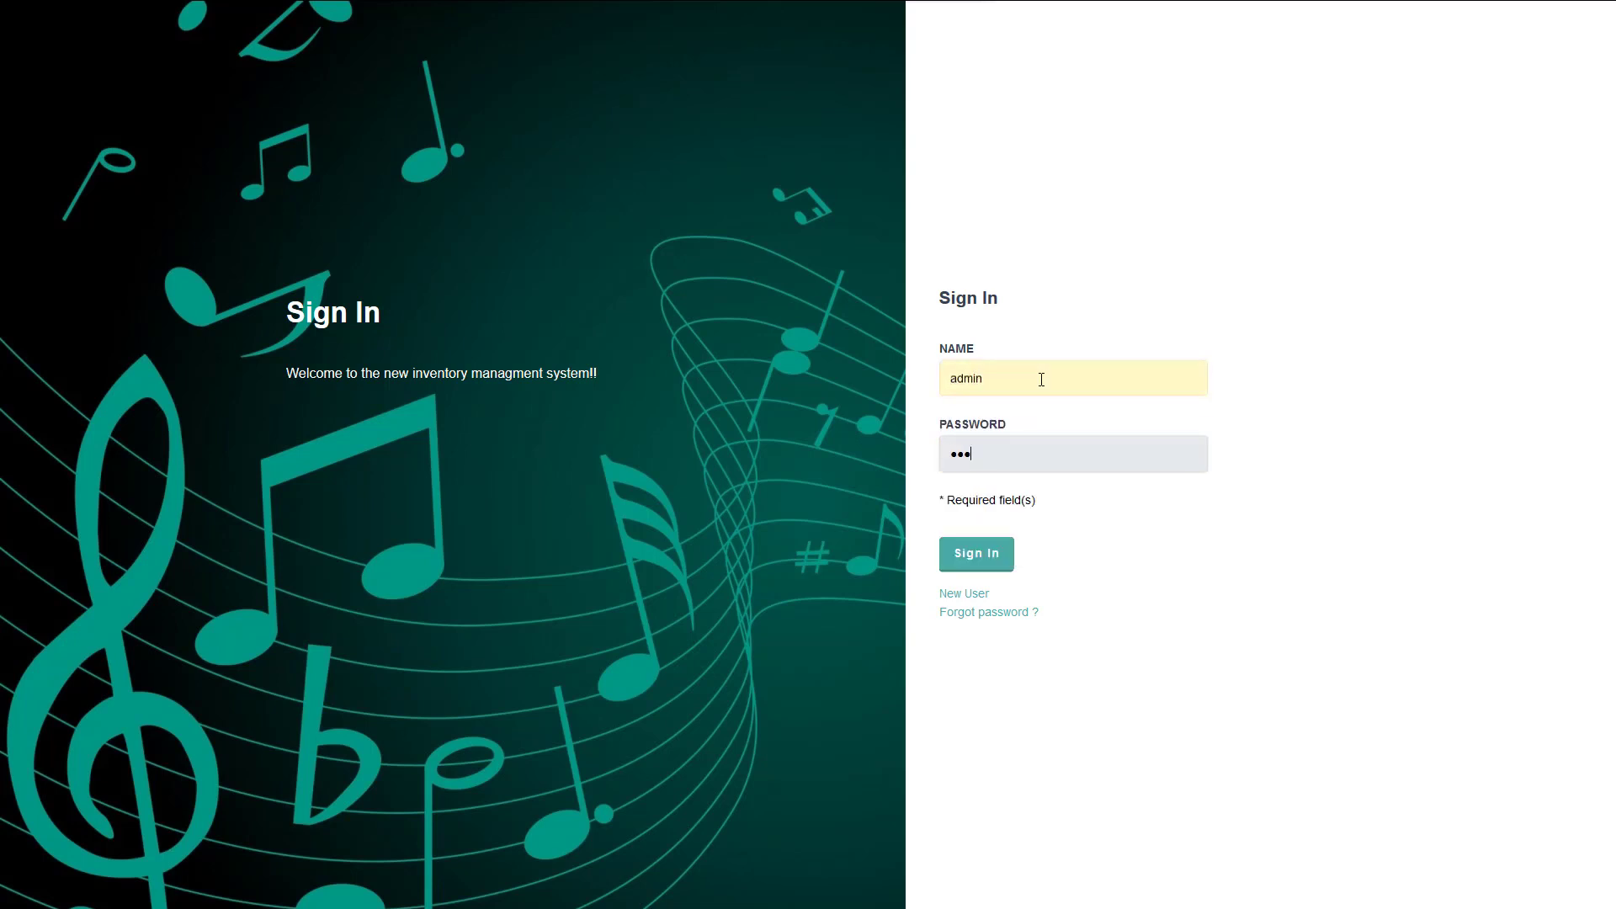
left_click(974, 562)
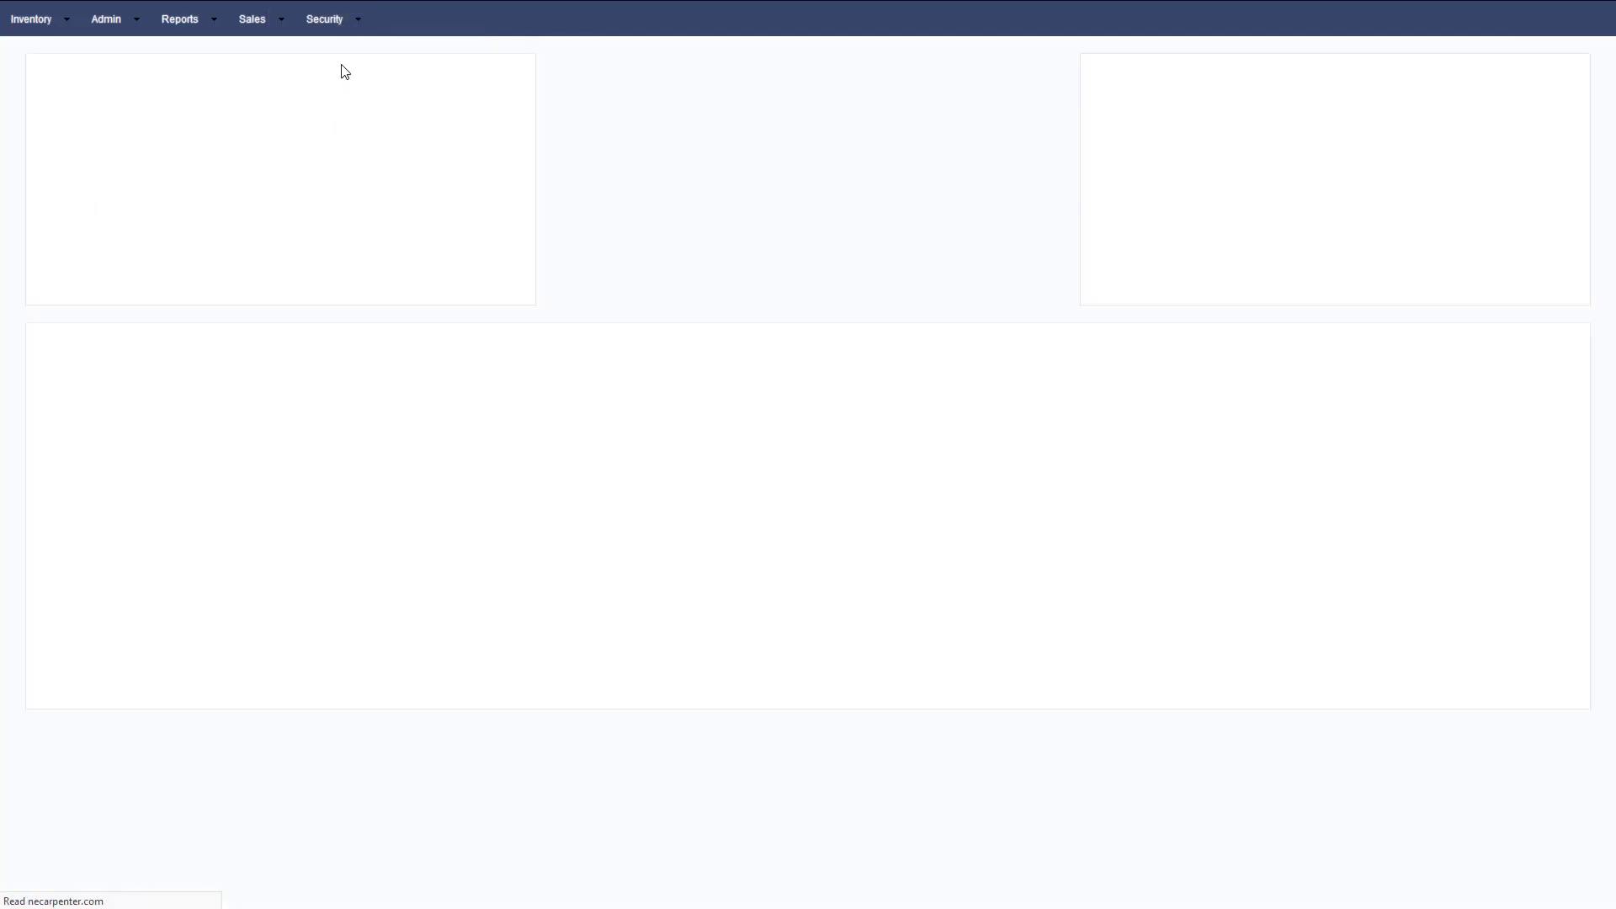
Synchronize app_grid_log into the security applications, then open Security > Groups / Applications.
left_click(343, 26)
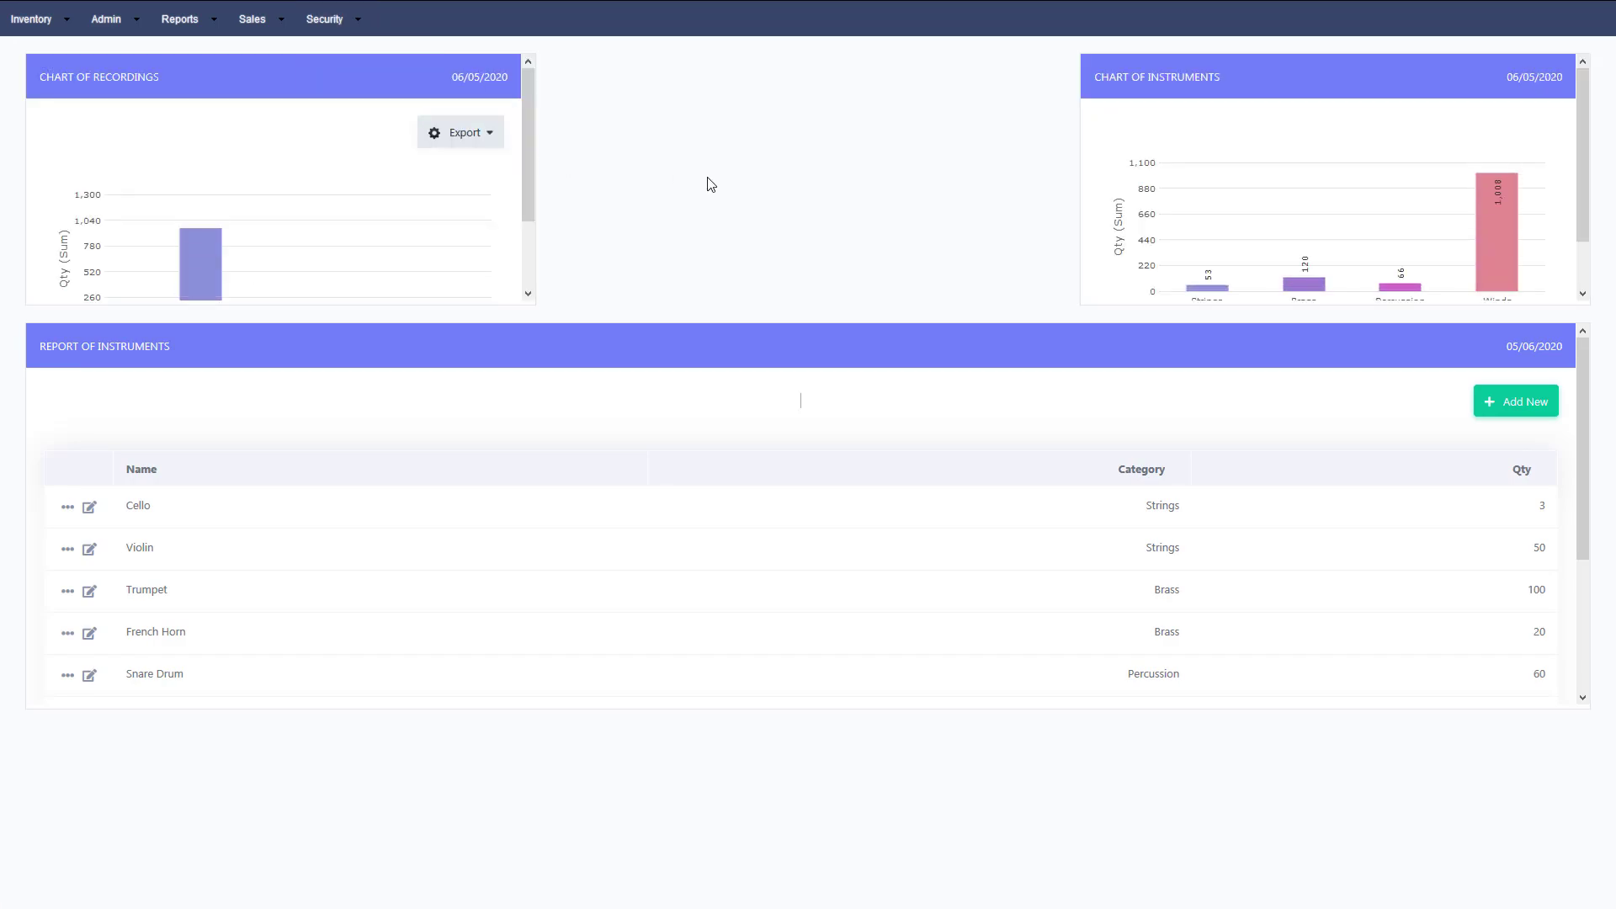
left_click(327, 31)
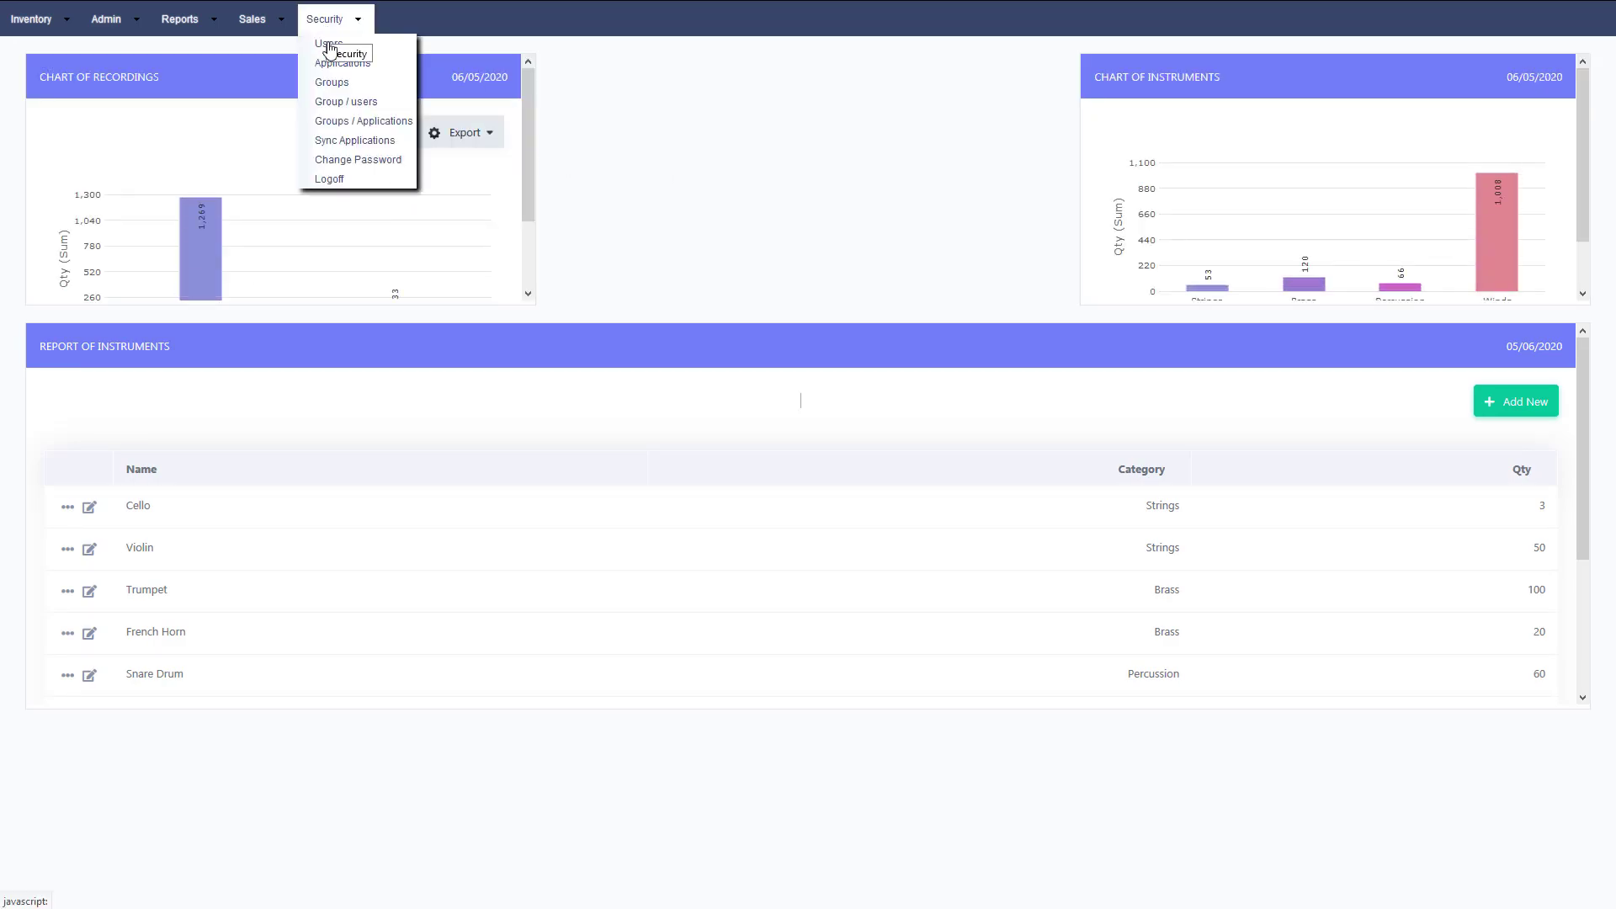
left_click(345, 142)
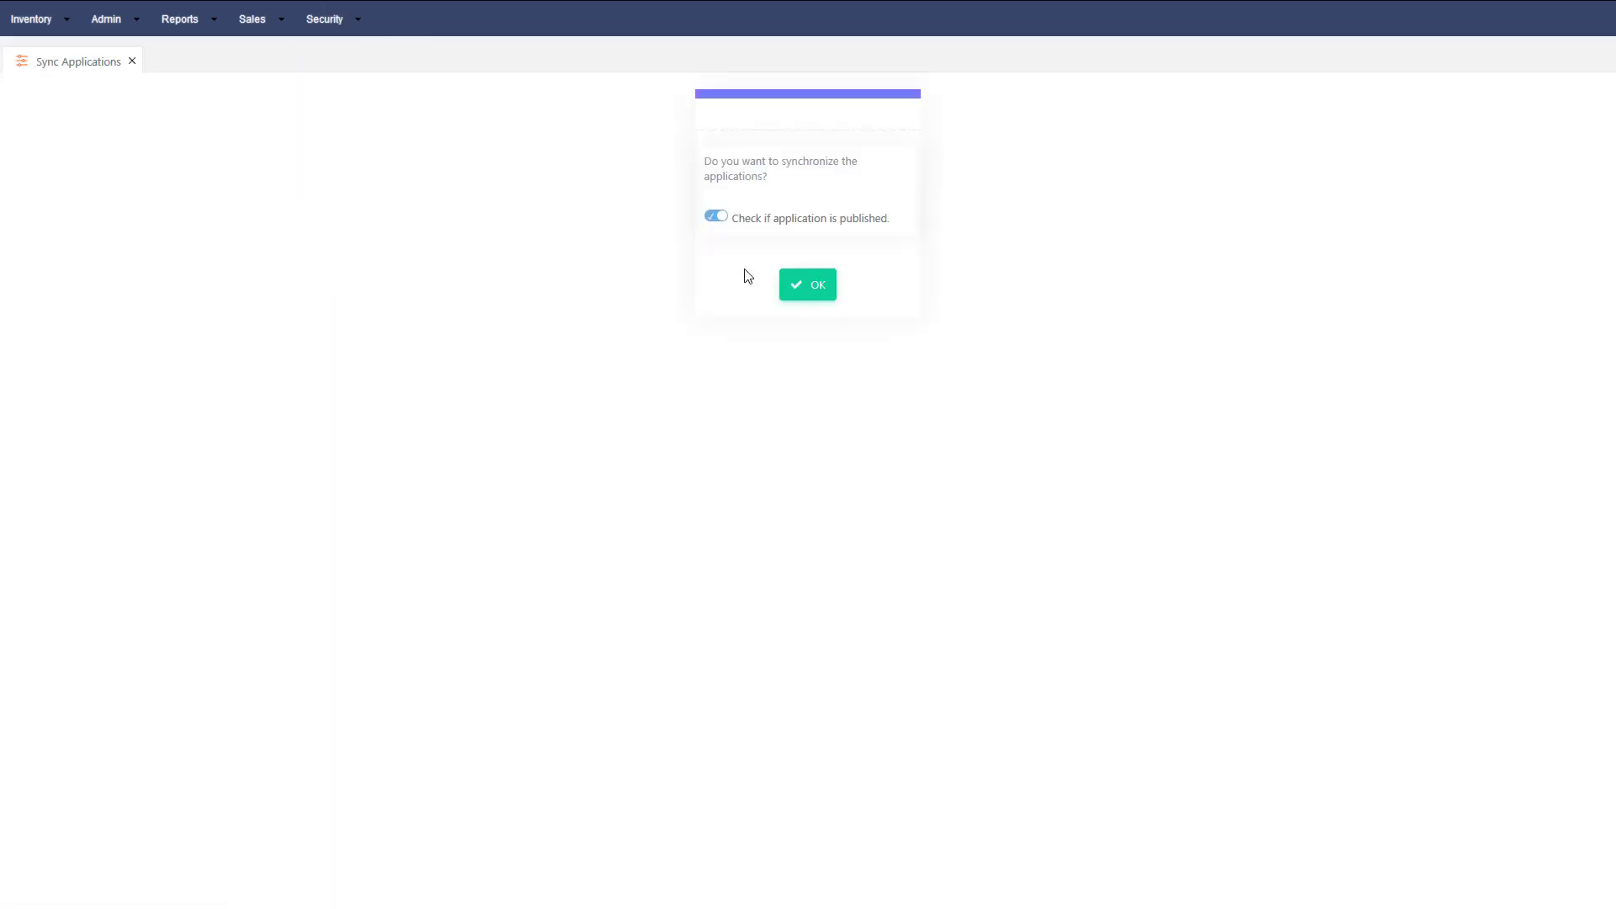
left_click(809, 294)
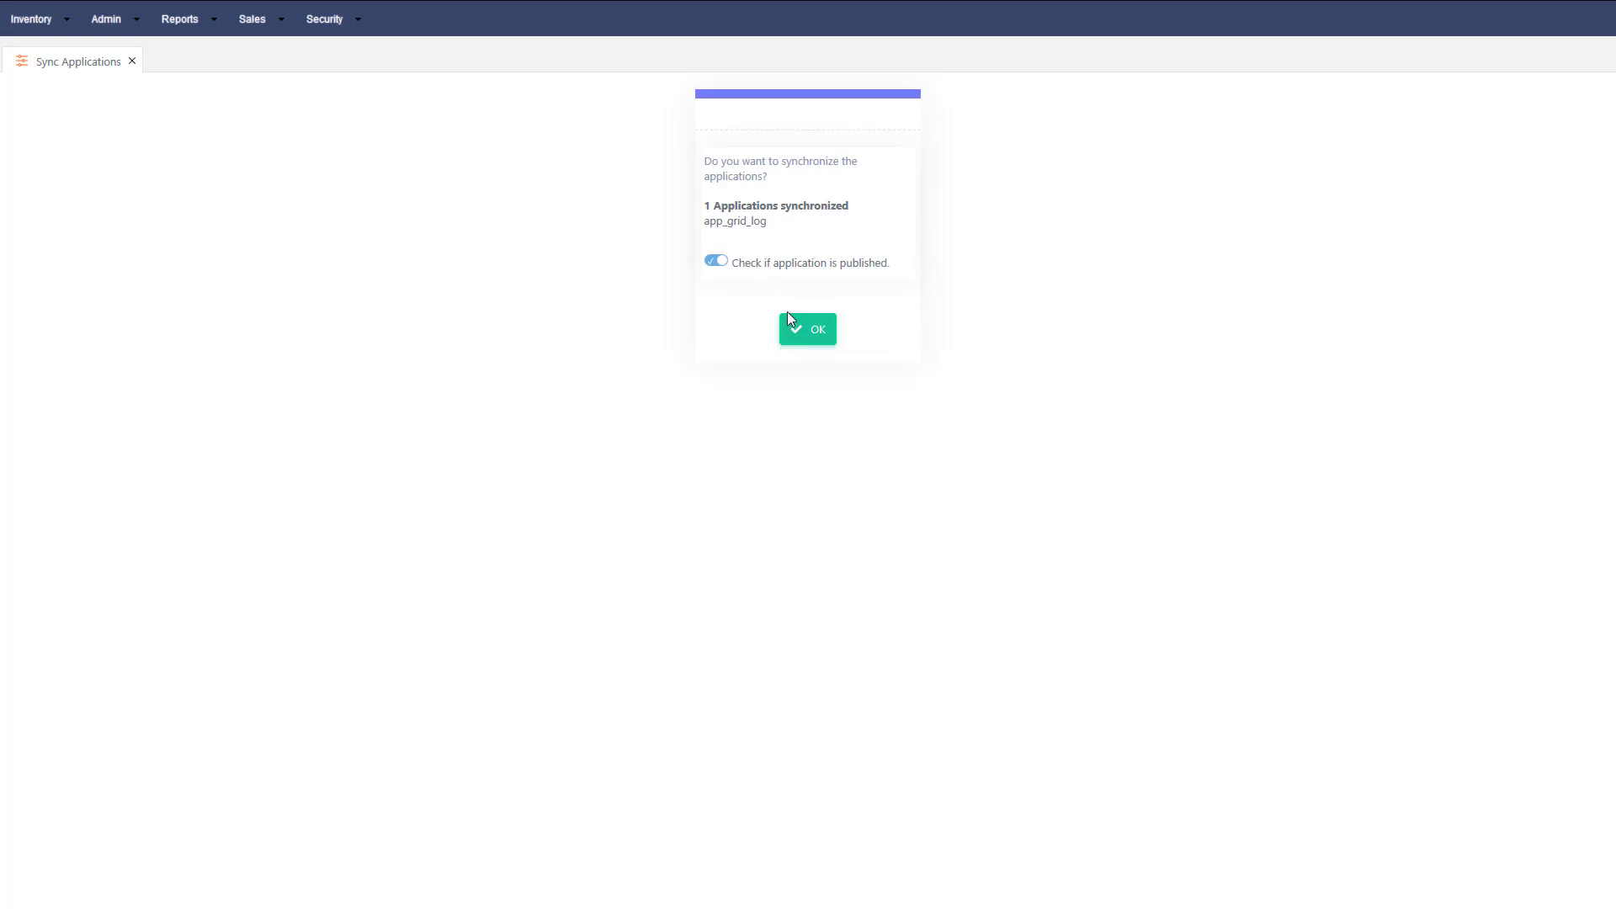
left_click(796, 336)
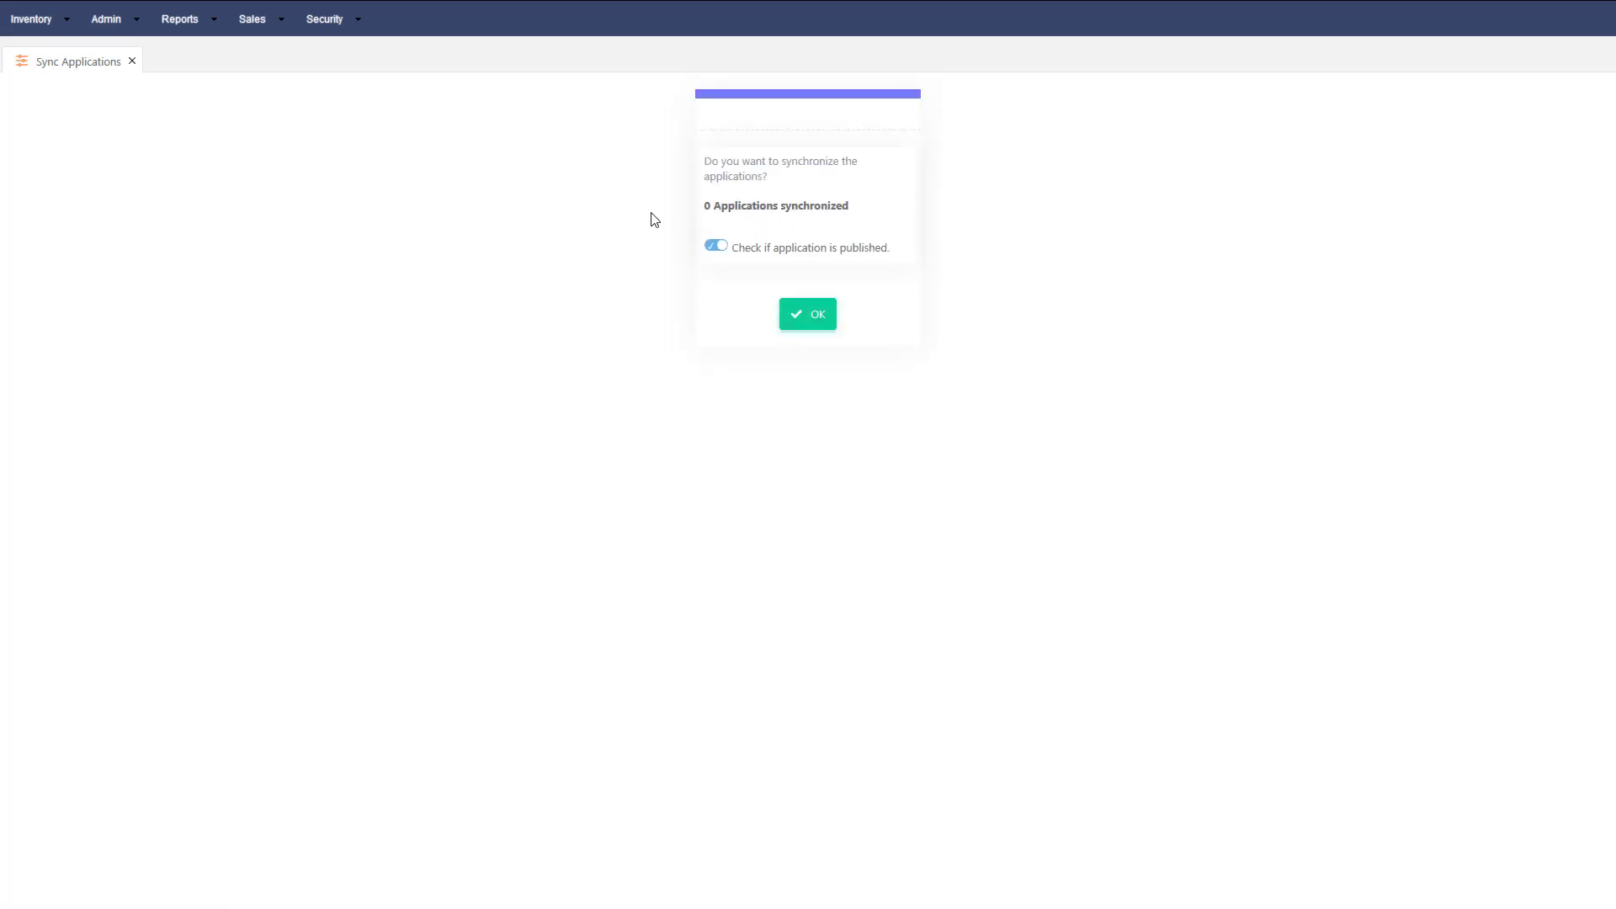
left_click(343, 19)
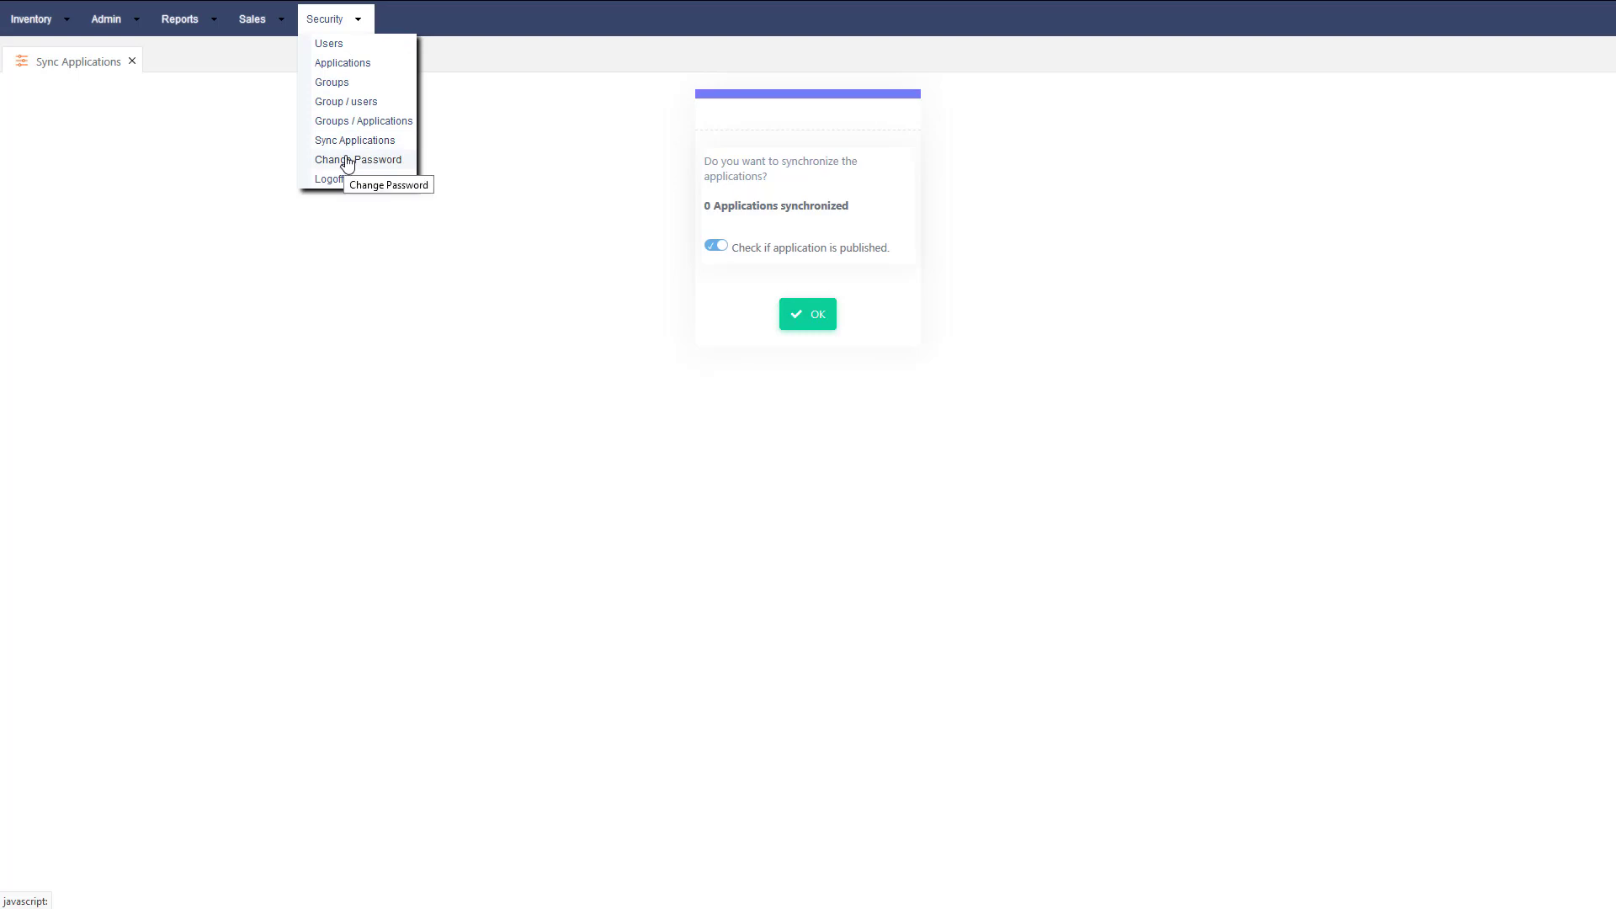
left_click(360, 122)
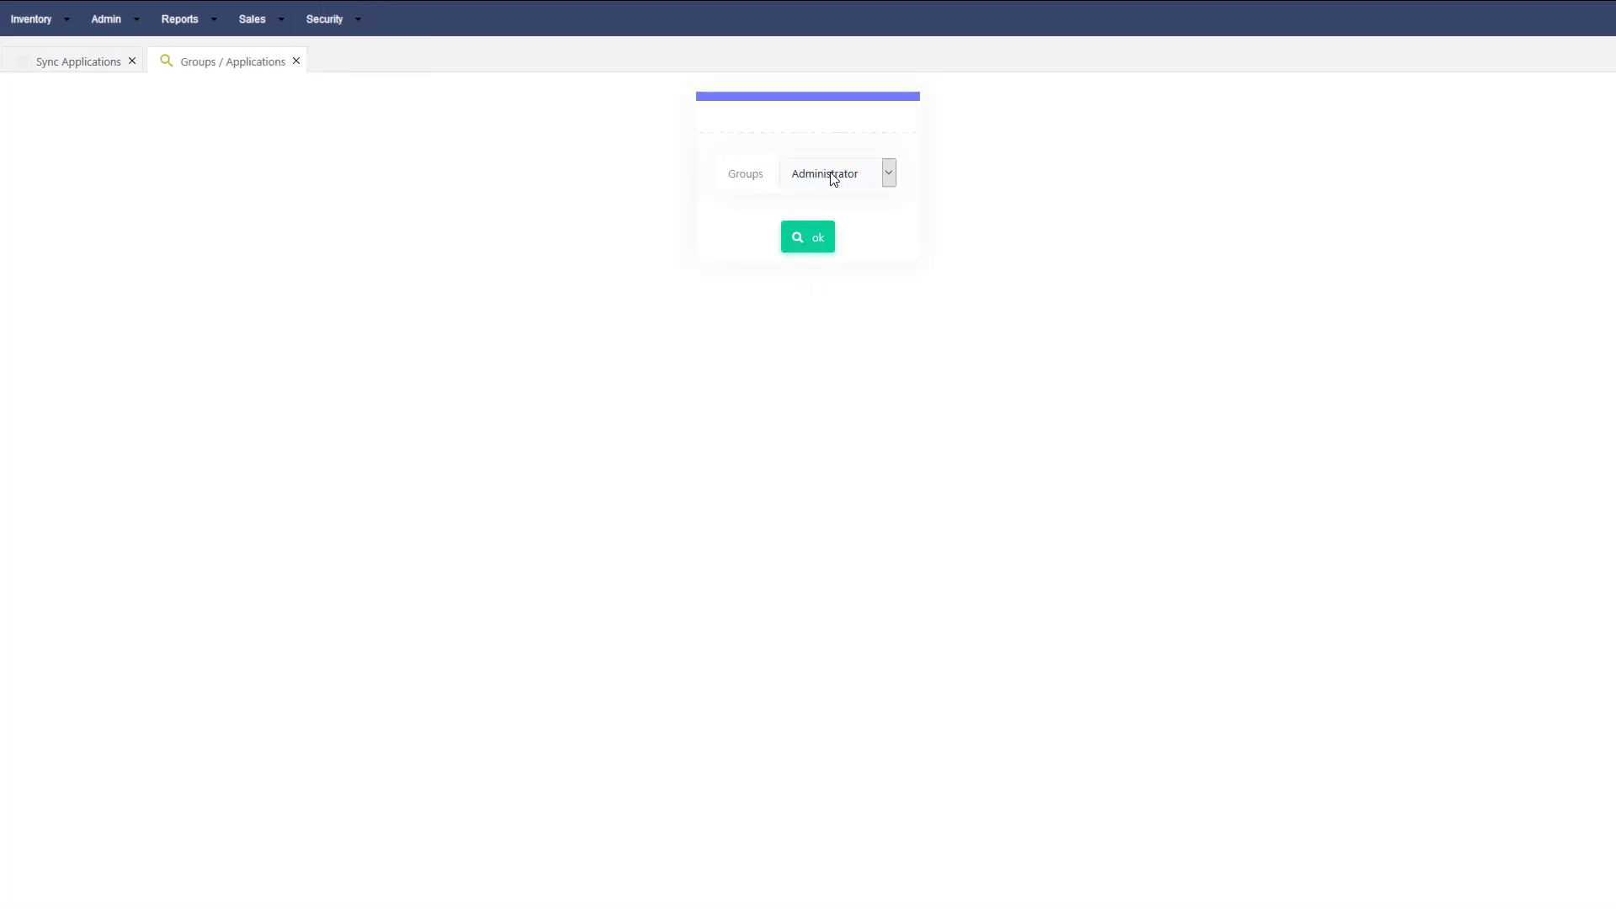
Give Administrator Access, Export and Print on app_grid_log, save, and log off.
left_click(799, 240)
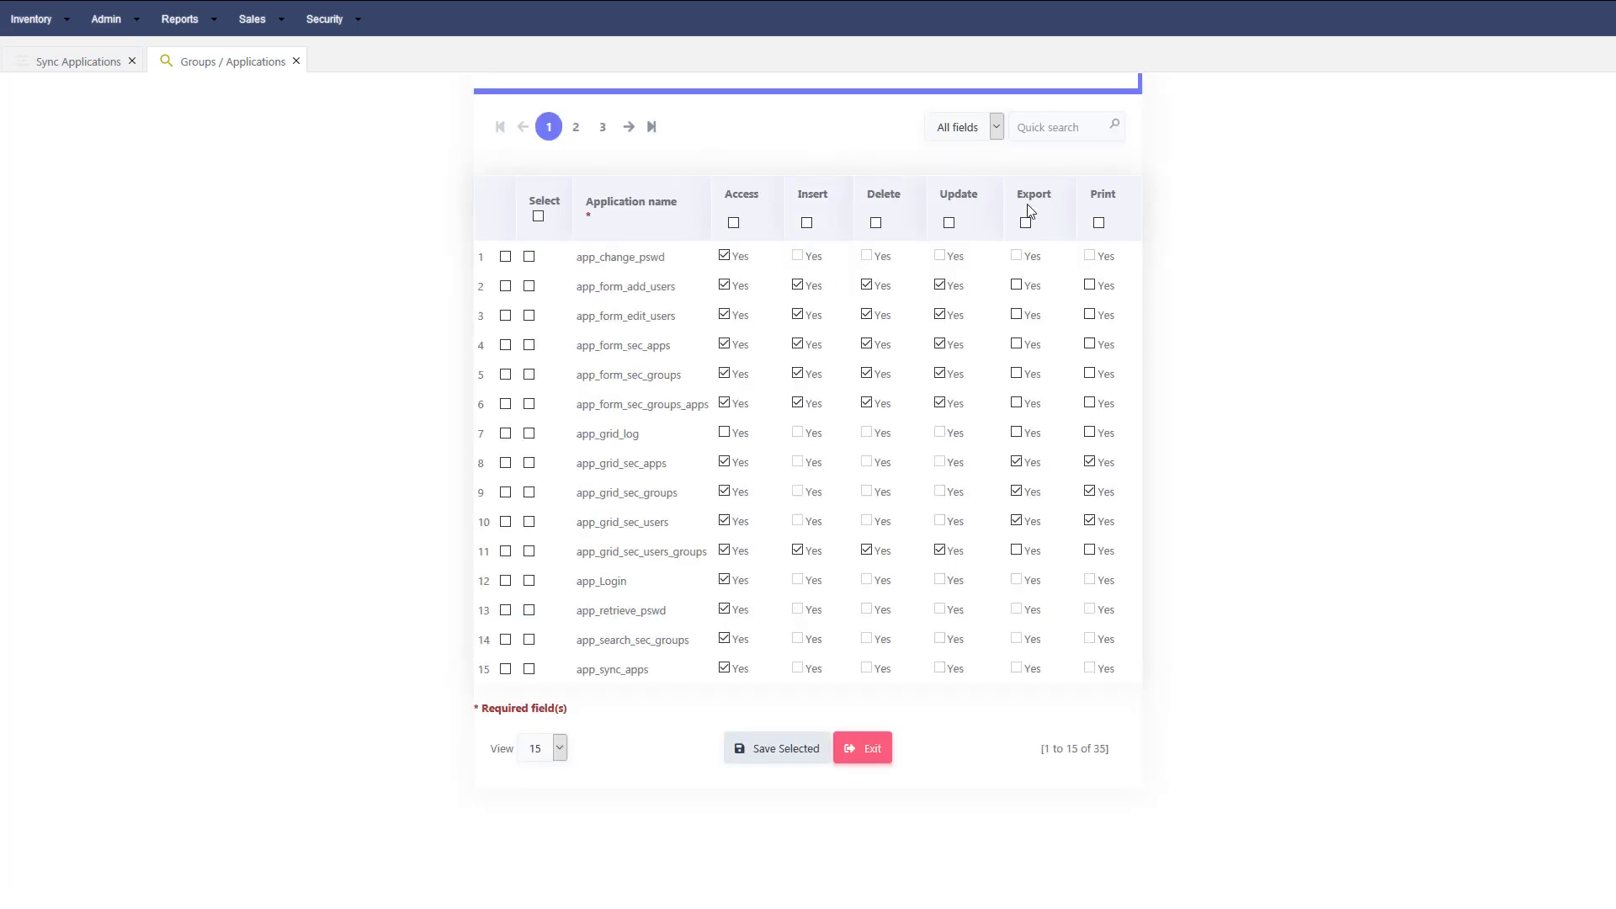
left_click(1045, 134)
type("log")
left_click(1116, 127)
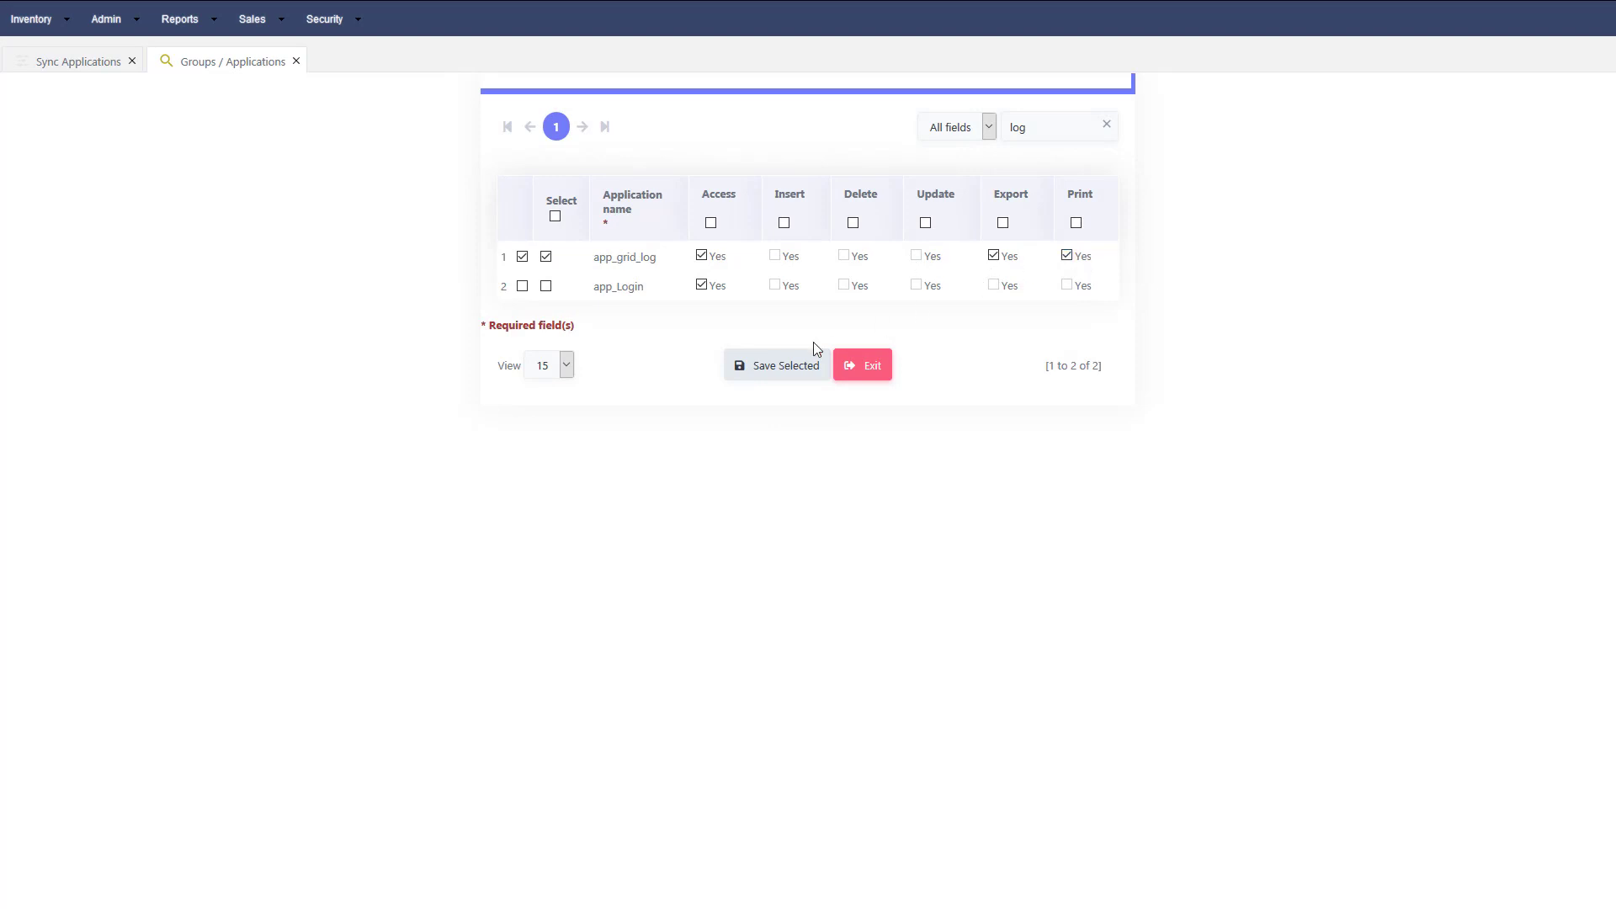
left_click(786, 378)
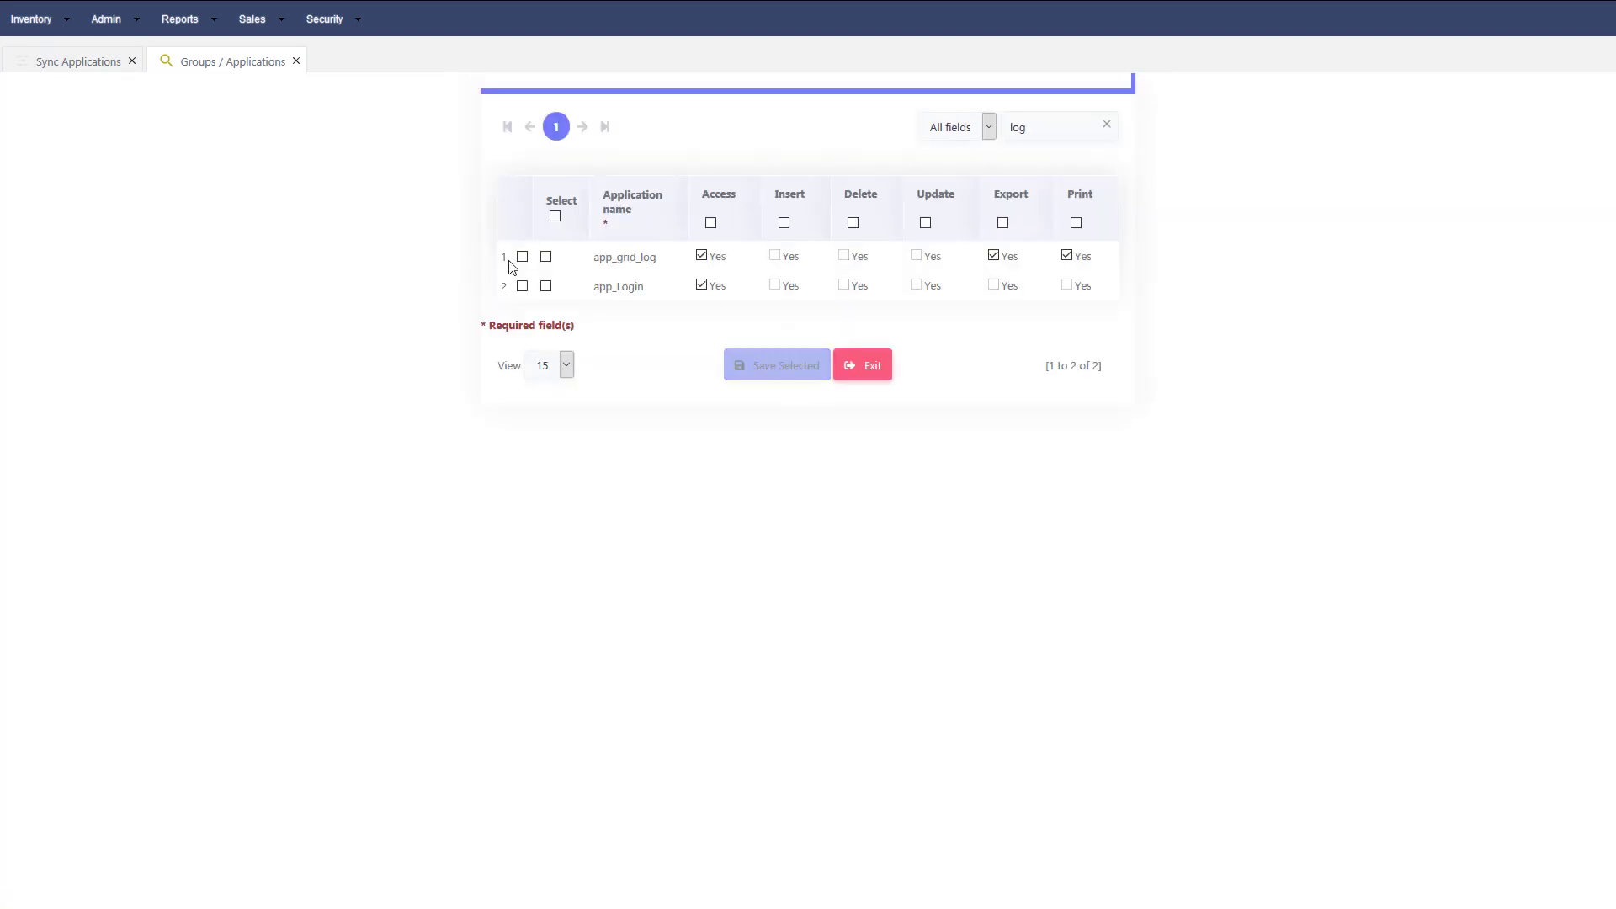
left_click(346, 24)
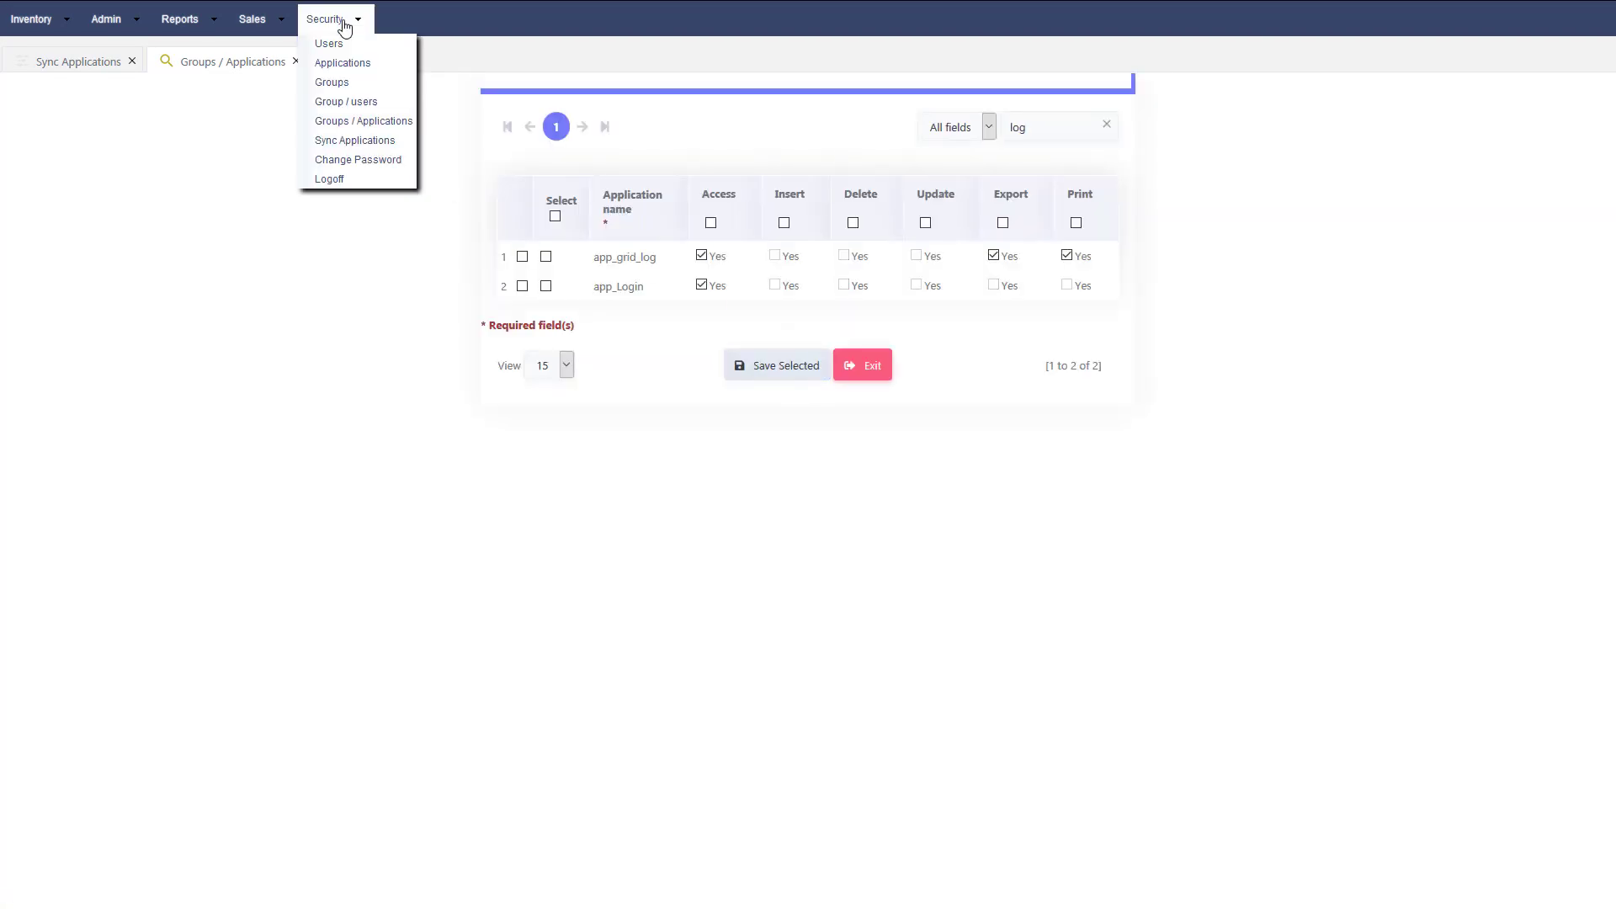
left_click(333, 180)
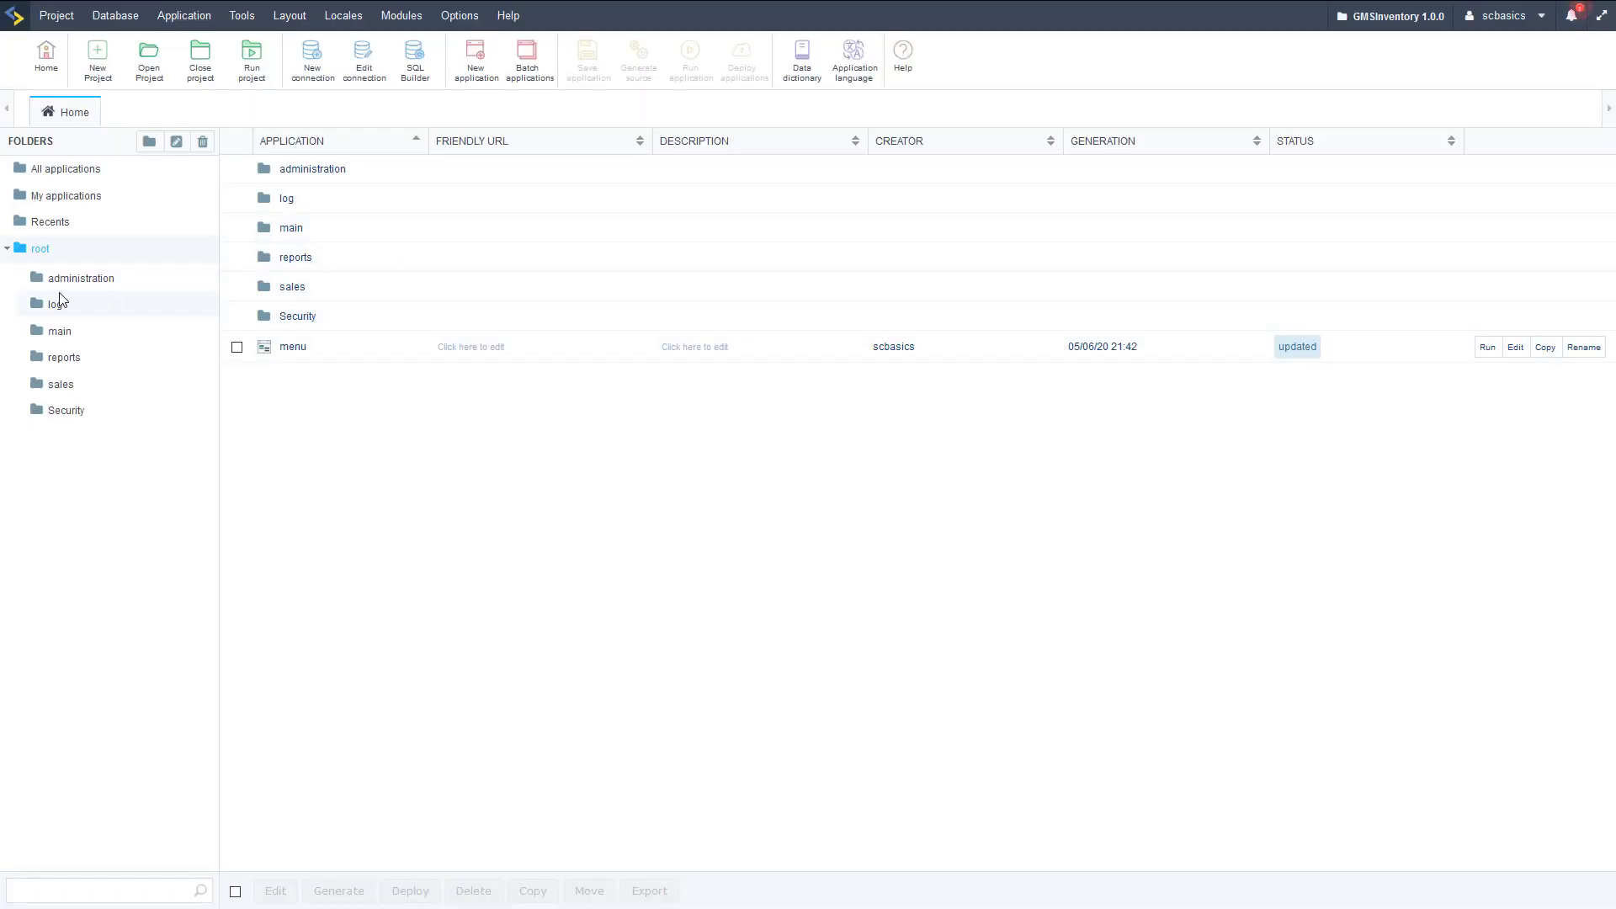
Add a menu item titled Log nested under the {lang_menu_security} submenu.
left_click(287, 354)
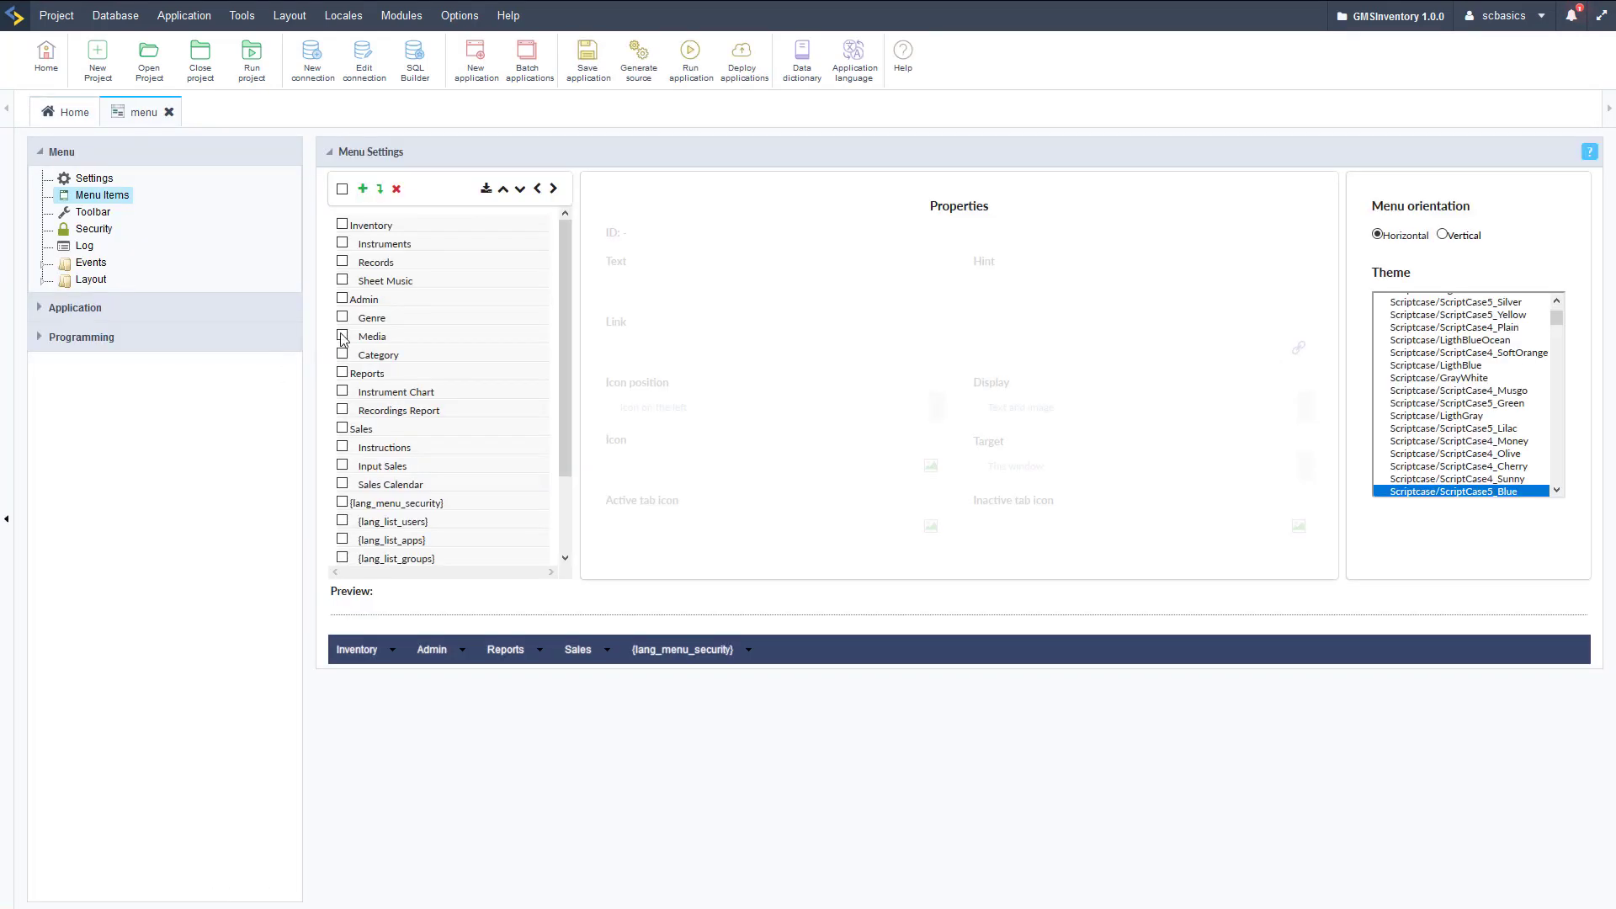
scroll(470, 396, "down", 2)
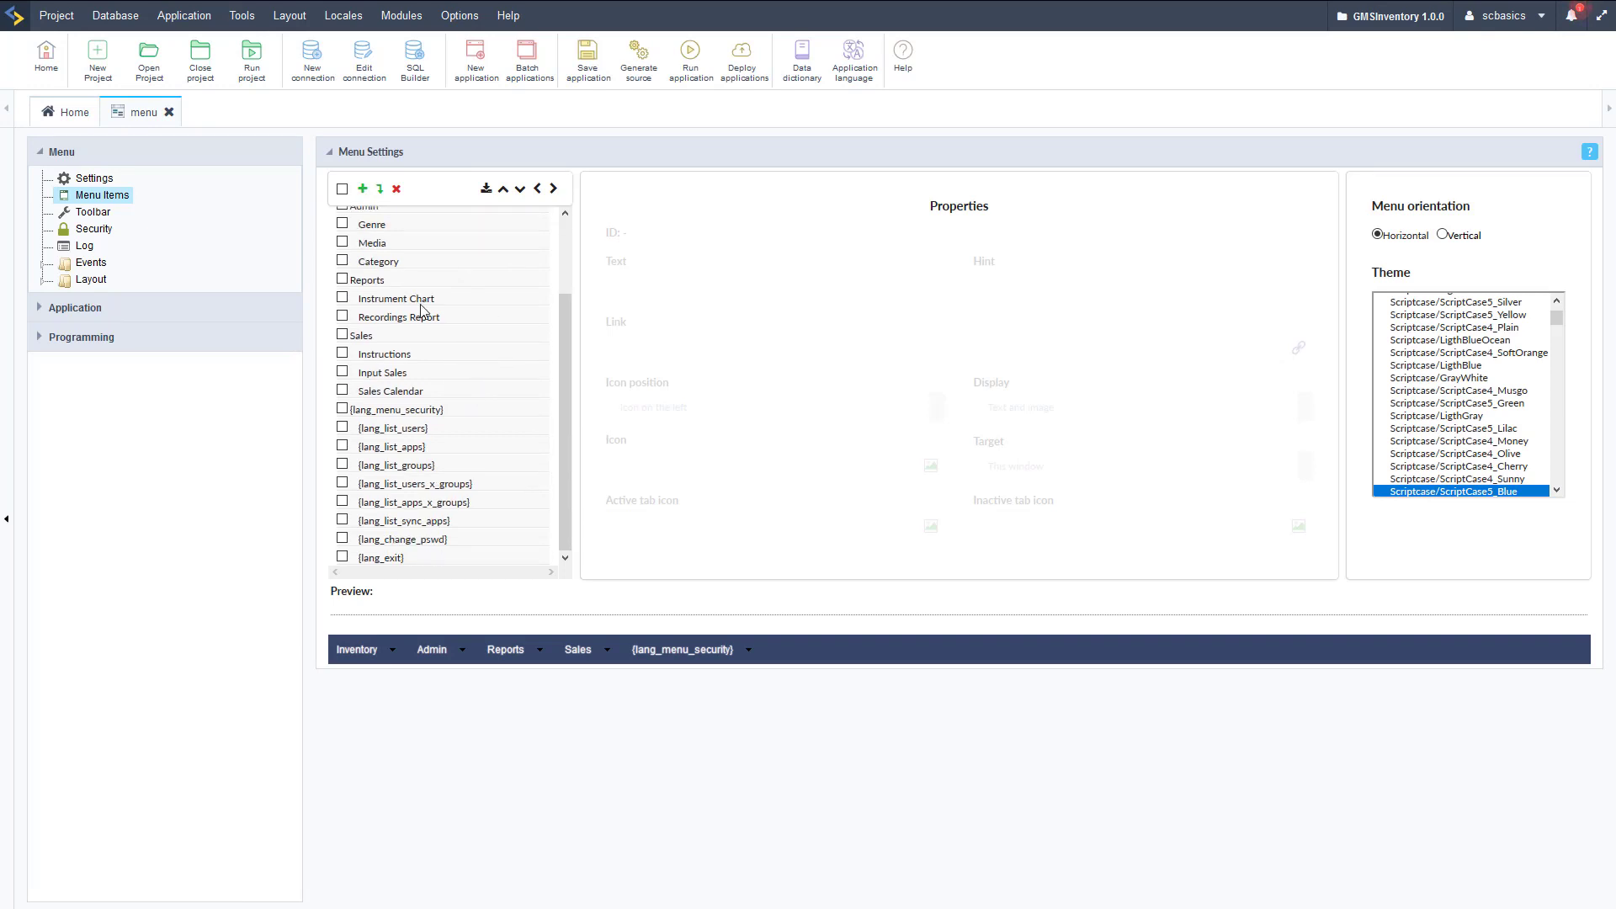
left_click(416, 411)
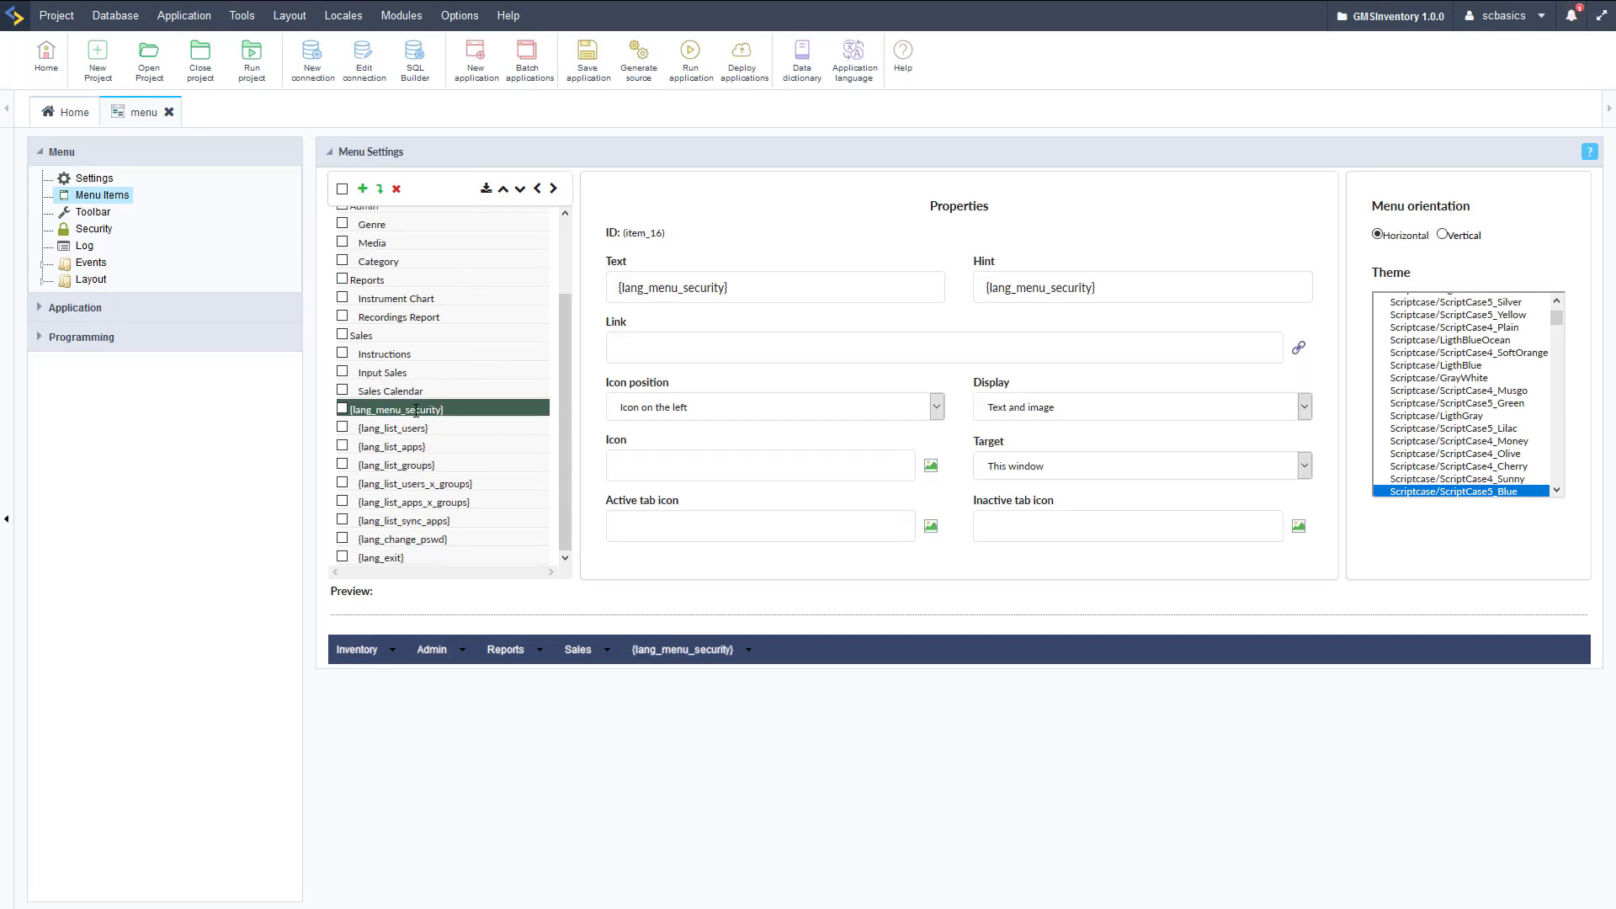
left_click(362, 190)
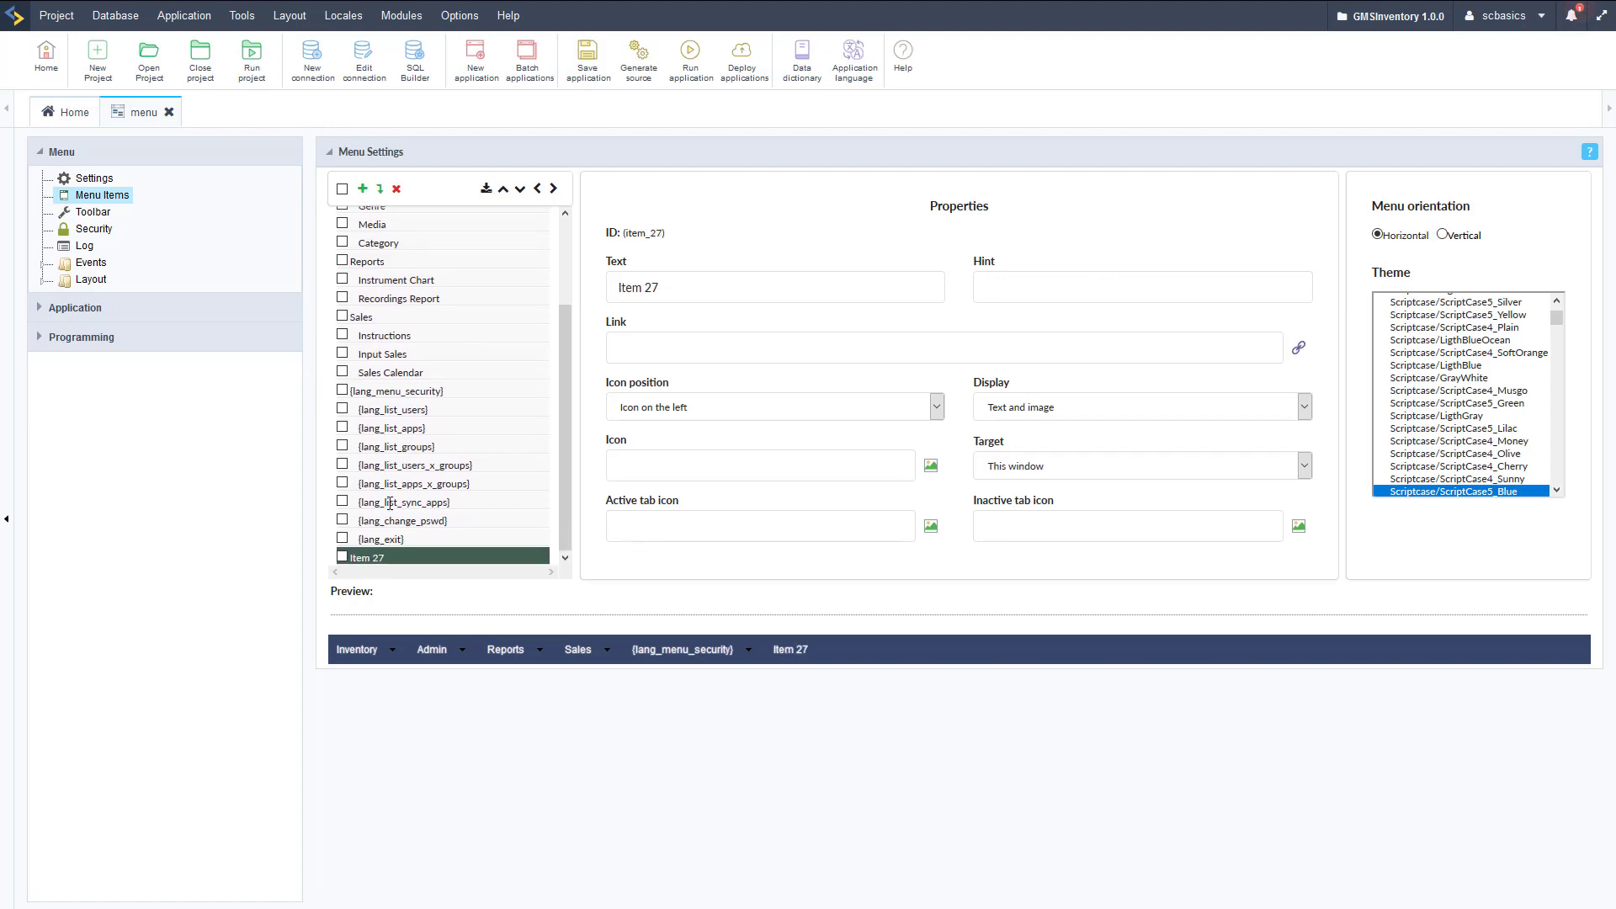
left_click(553, 189)
left_click_drag(670, 291, 573, 296)
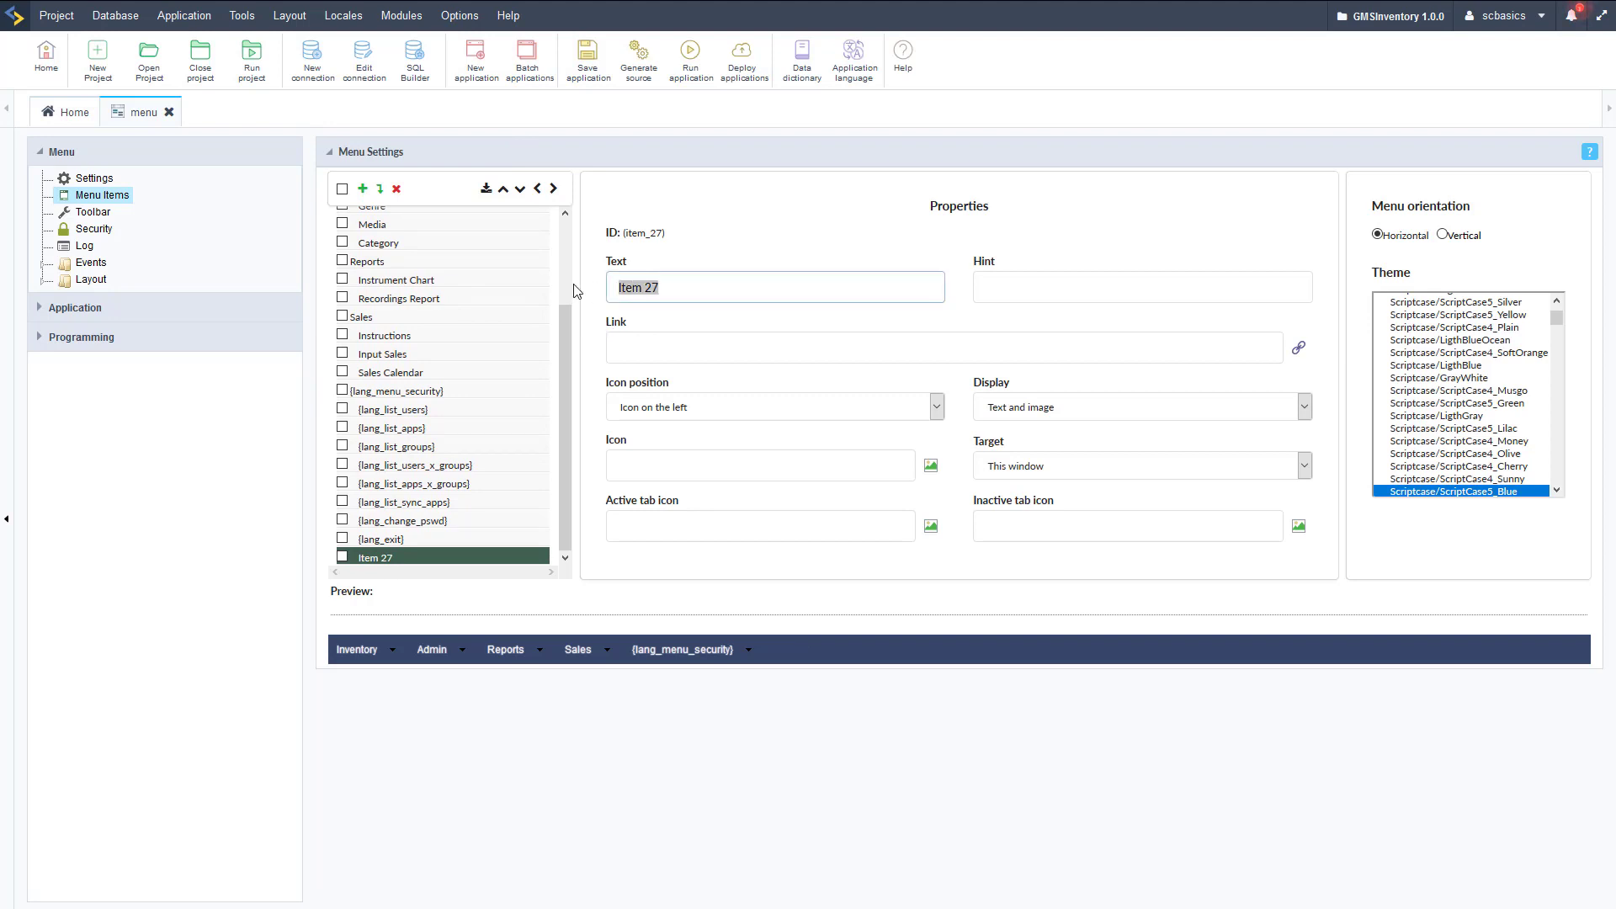
type("Log")
left_click(952, 325)
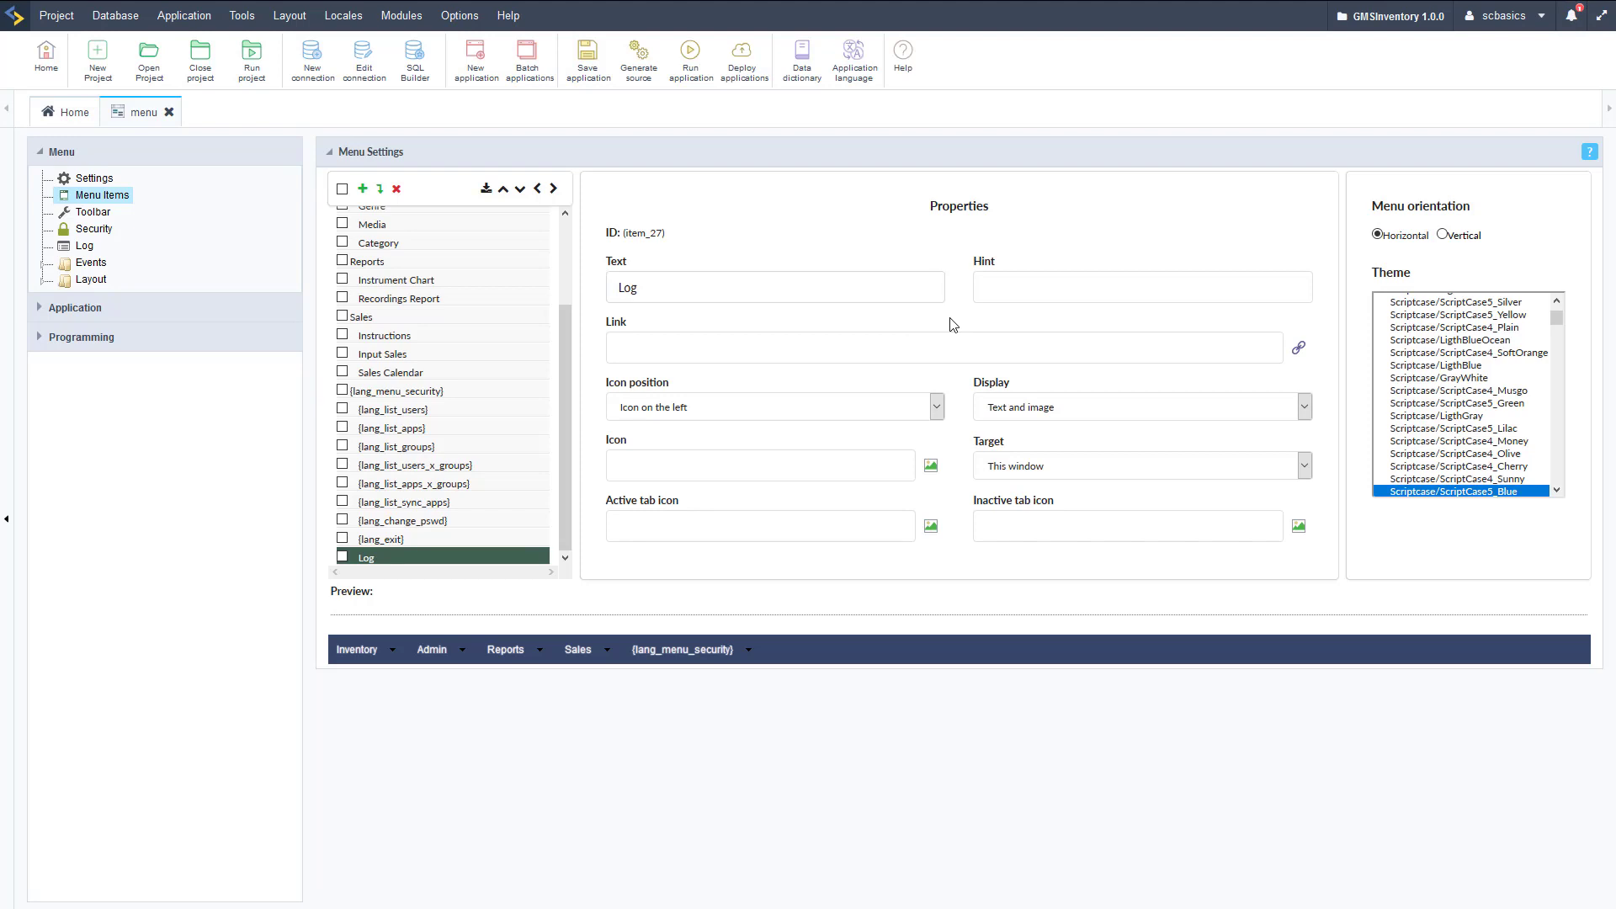
Link the Log item to app_grid_log and save and run the menu application.
left_click(1297, 355)
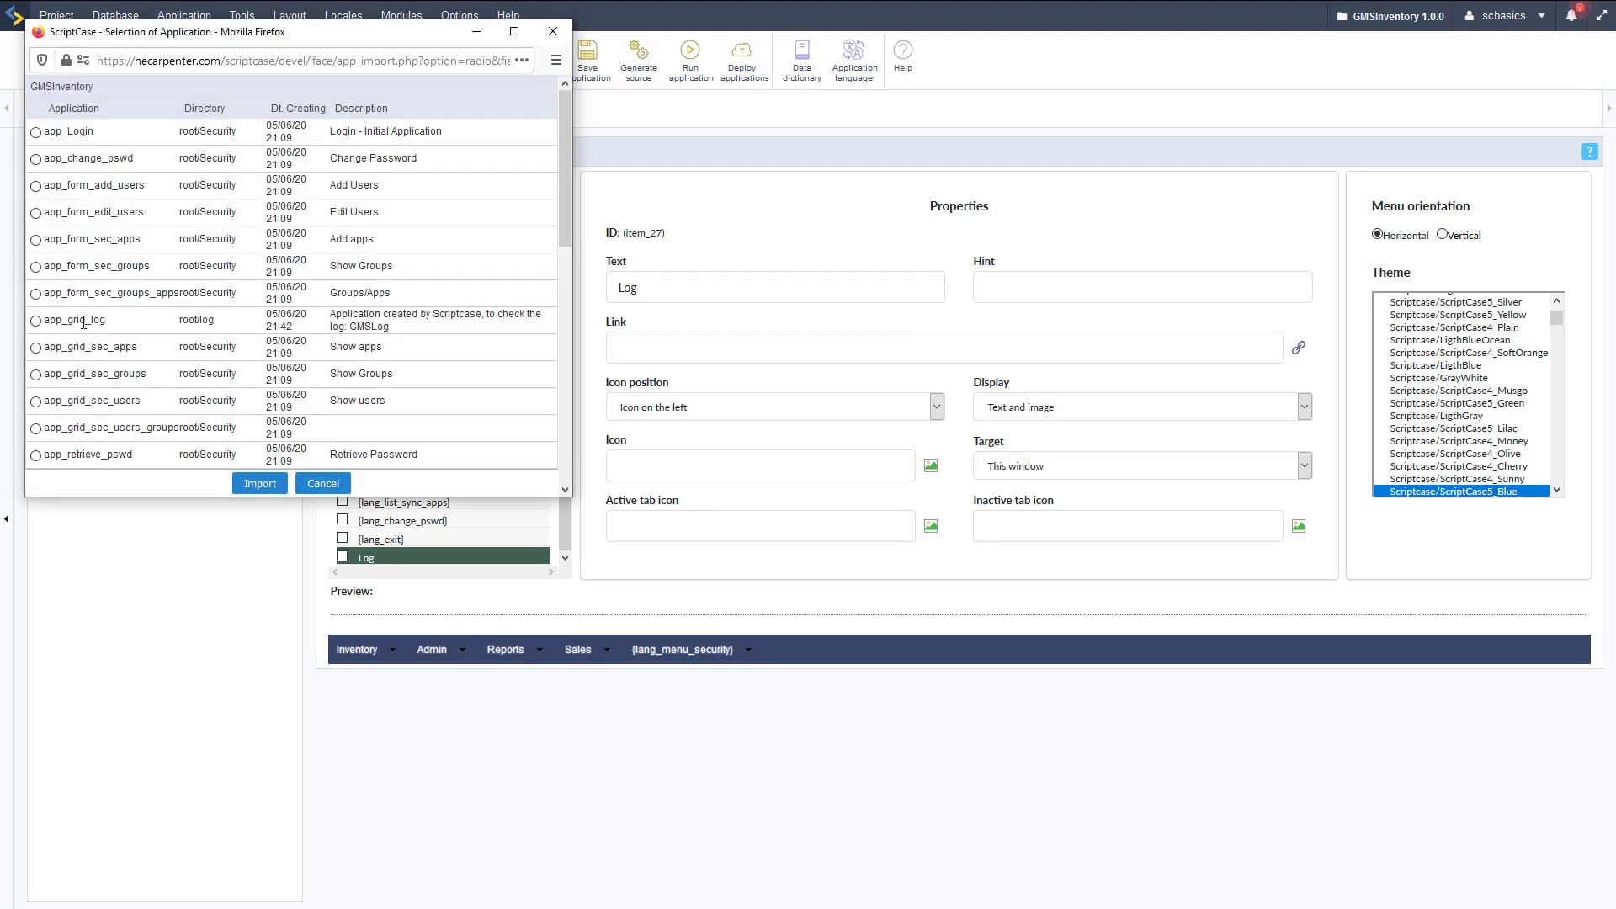
left_click(35, 321)
left_click(260, 484)
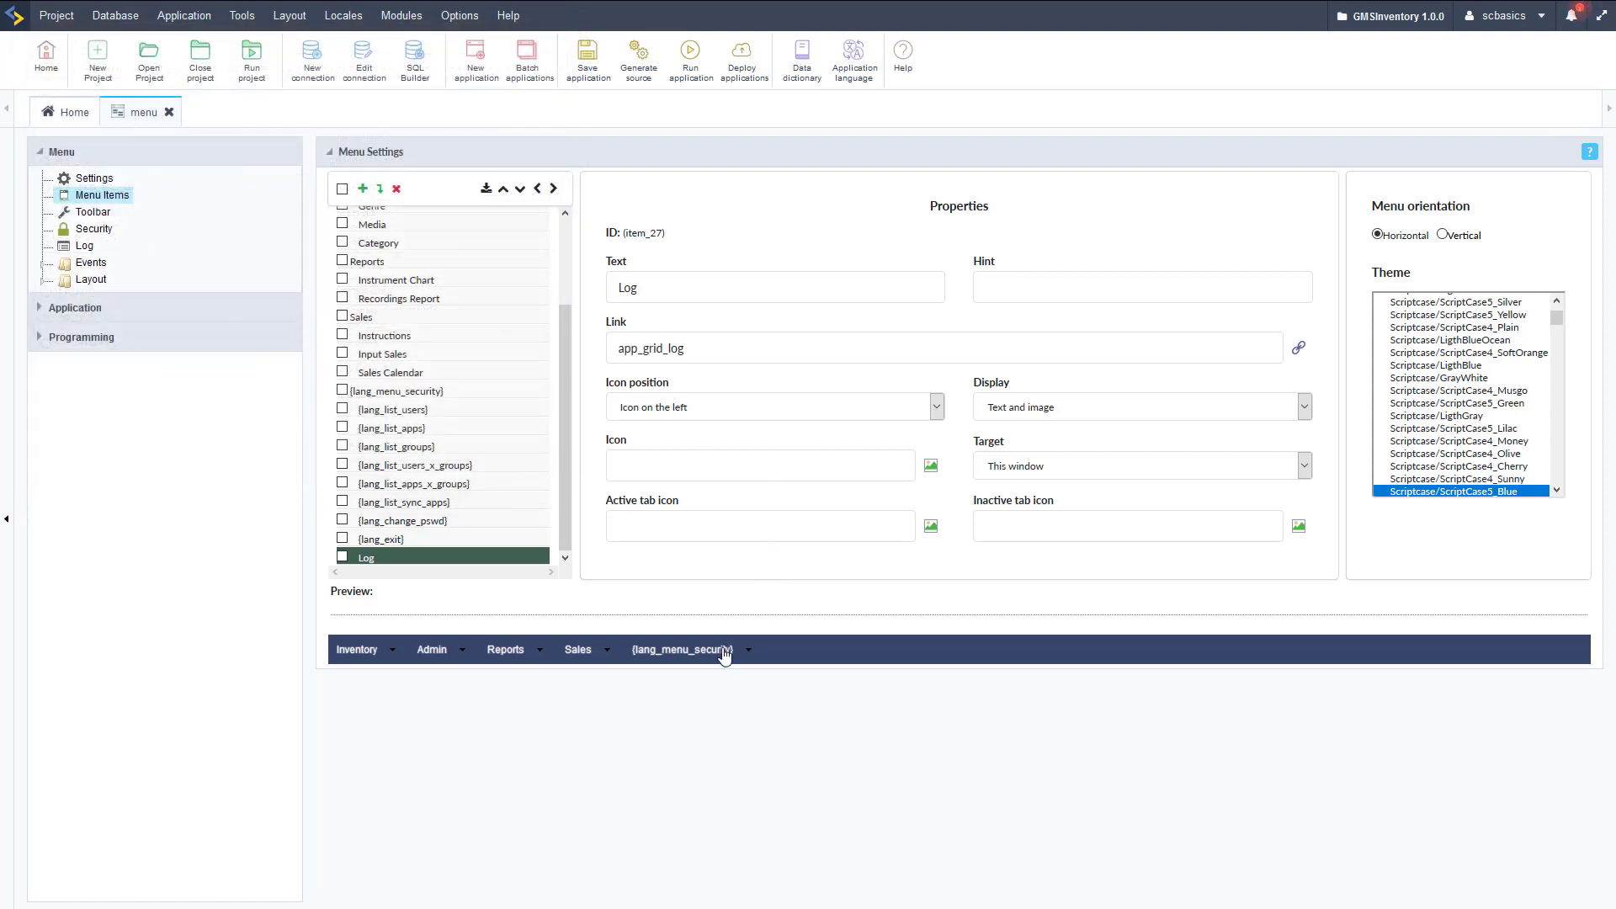
mouse_move(724, 655)
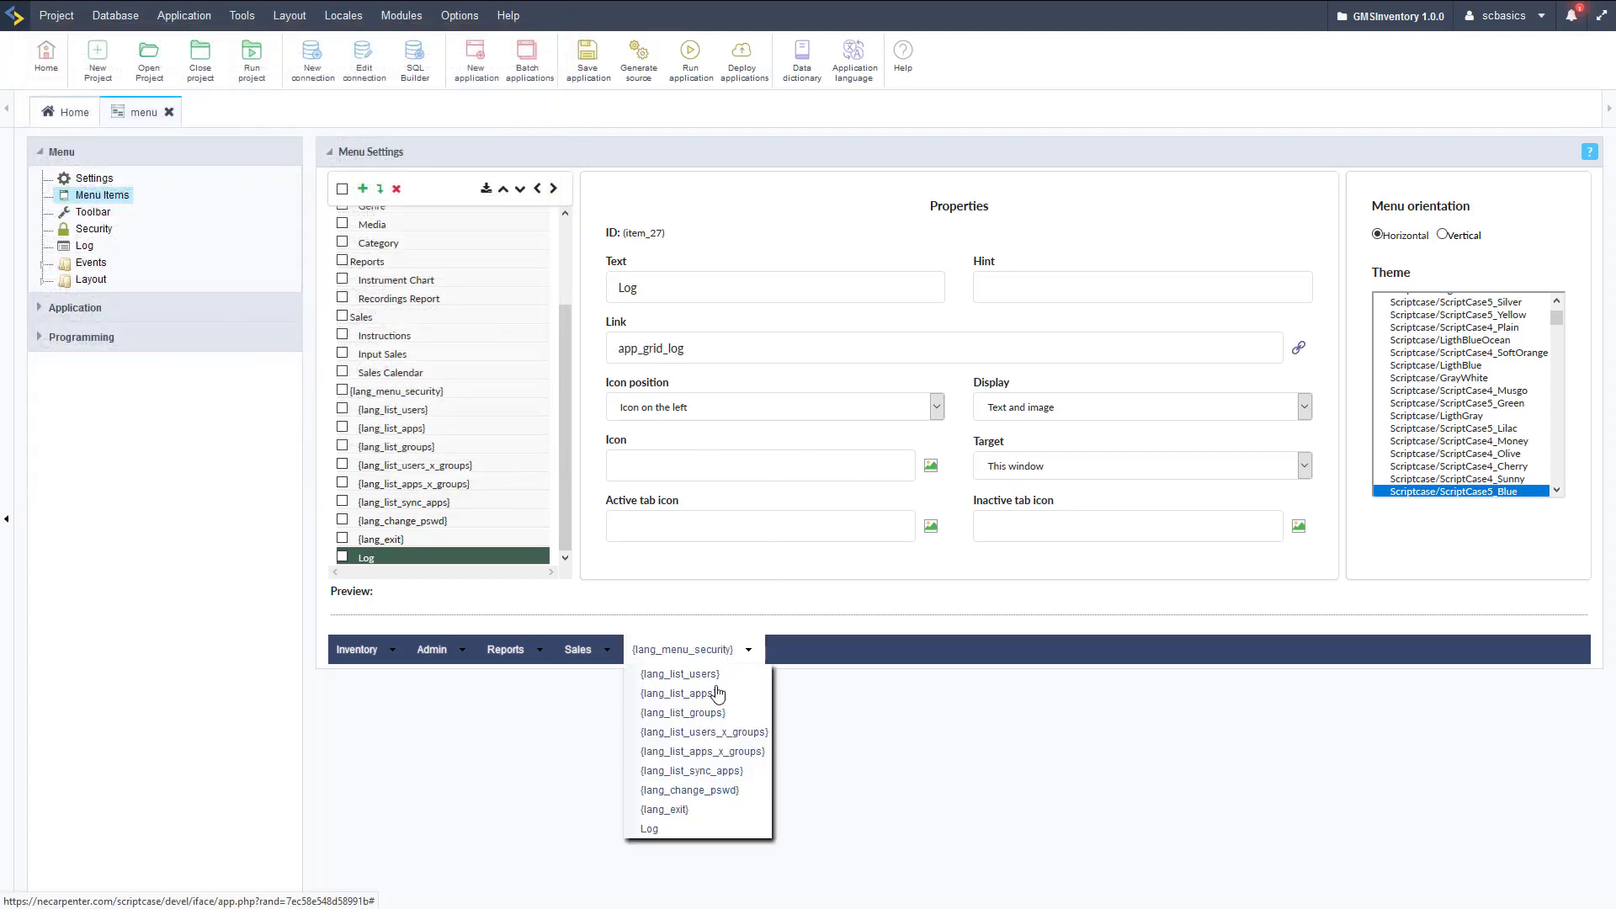
left_click(677, 78)
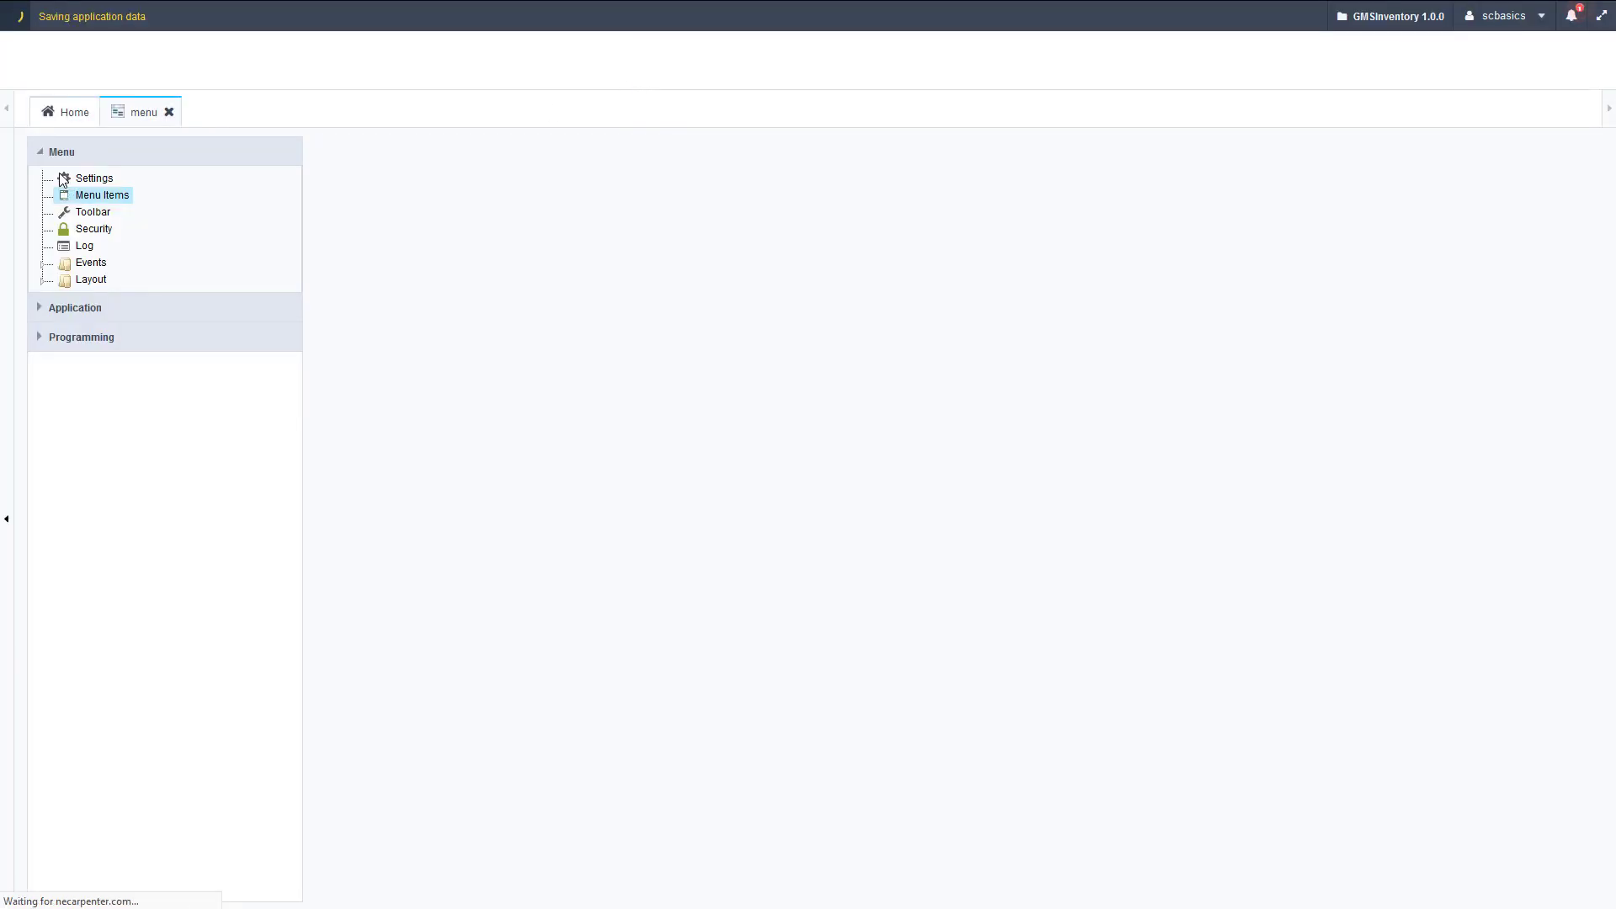
Launch app_Login from the Home tab's Security folder and focus its Name field.
left_click(81, 118)
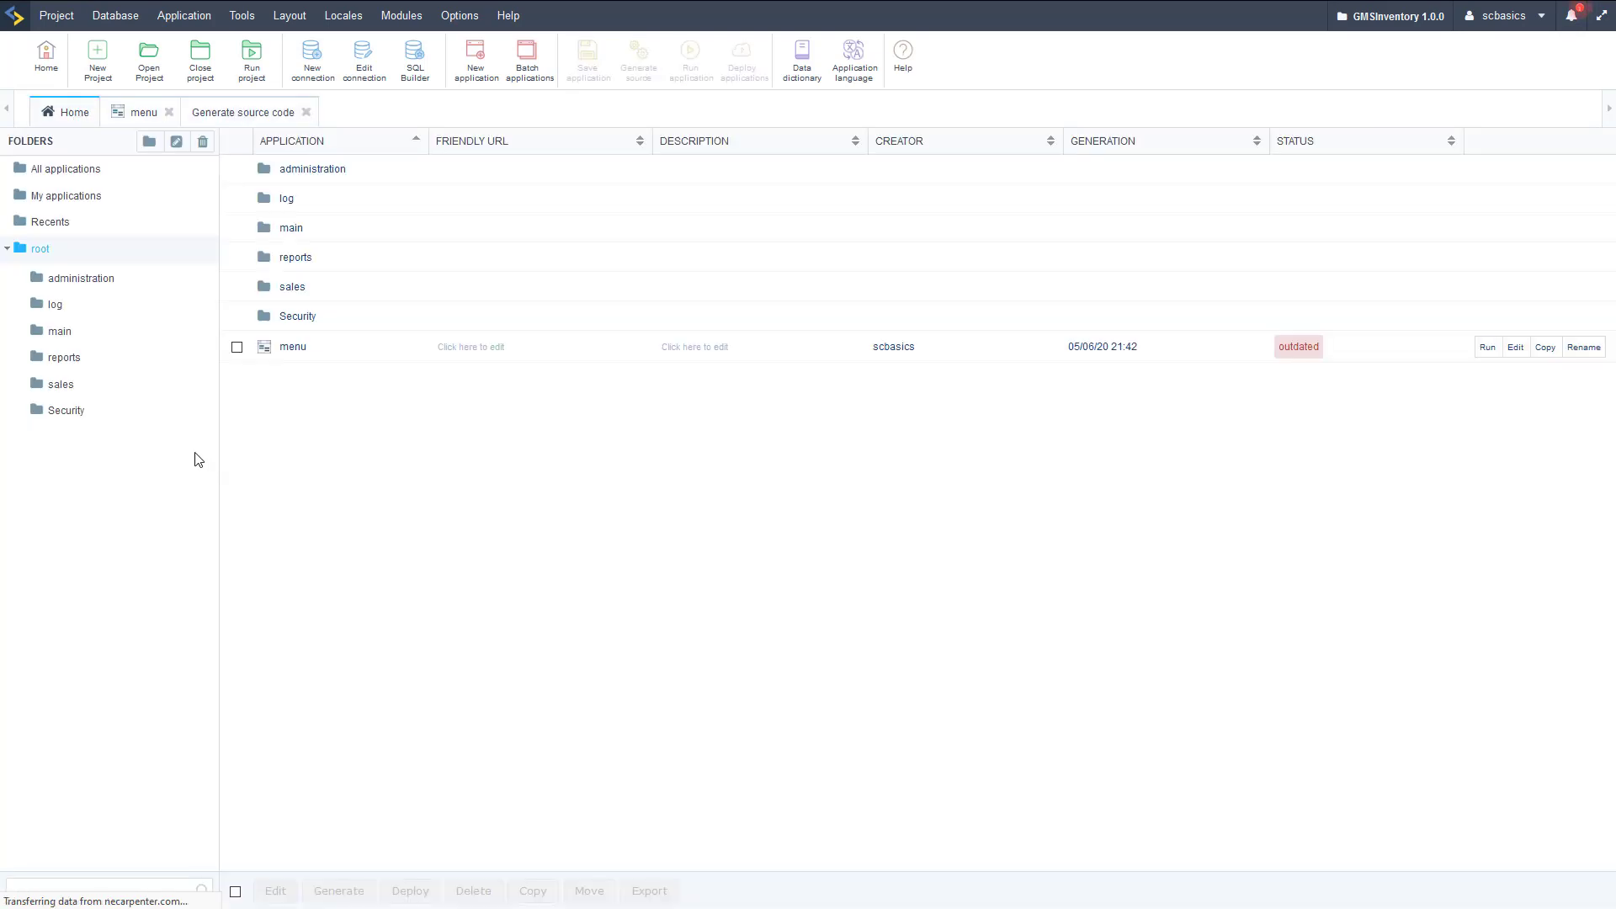
left_click(68, 411)
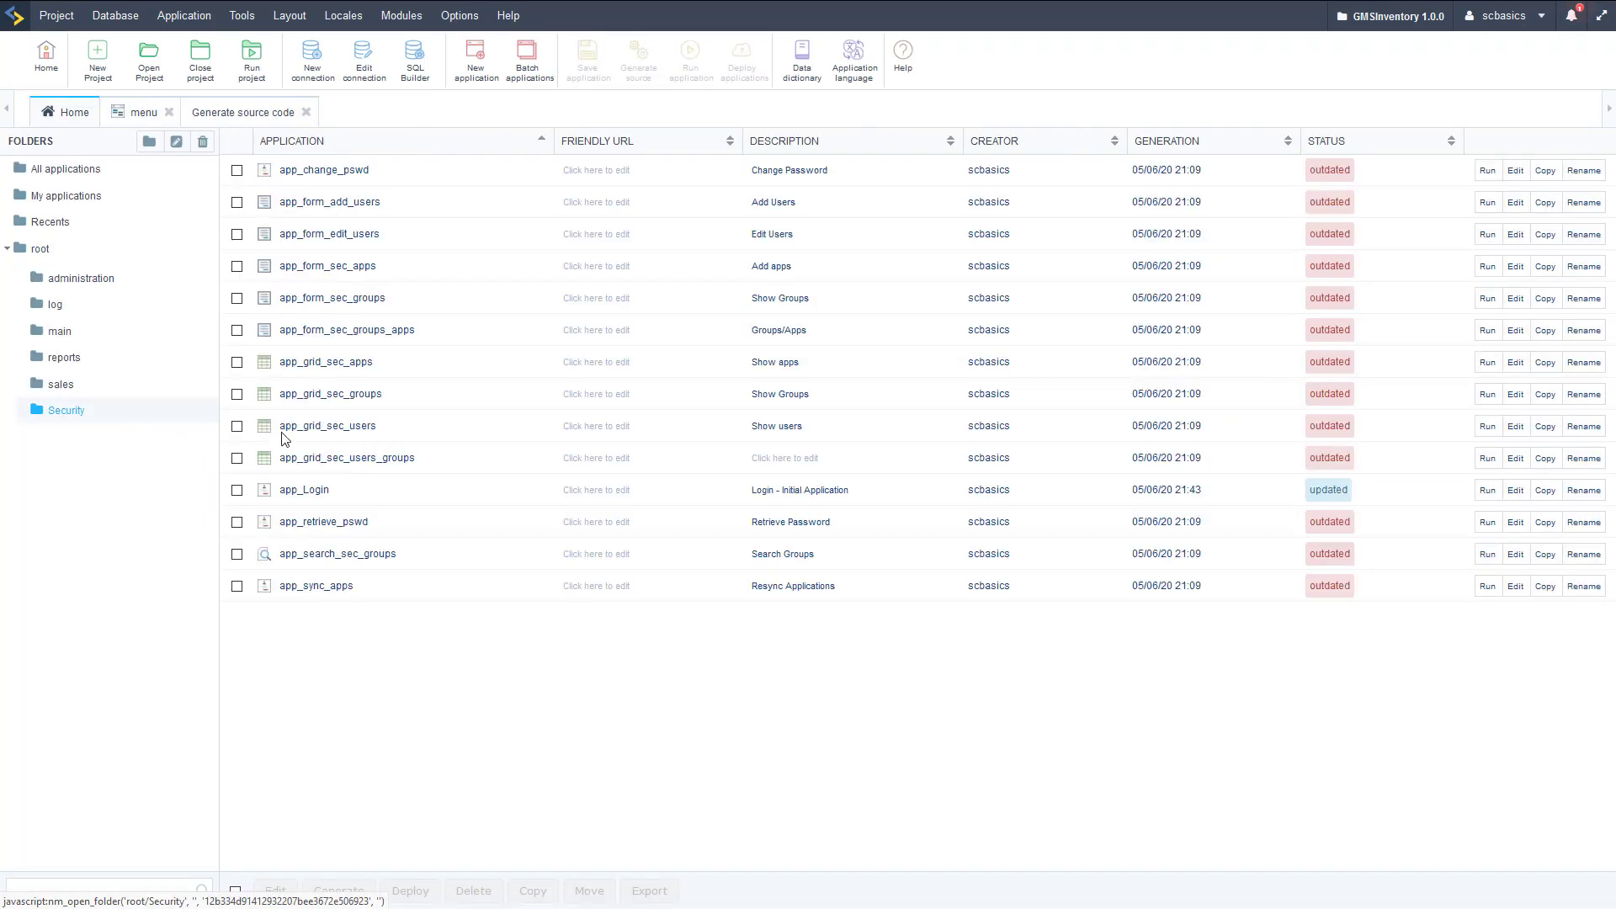
left_click(1487, 491)
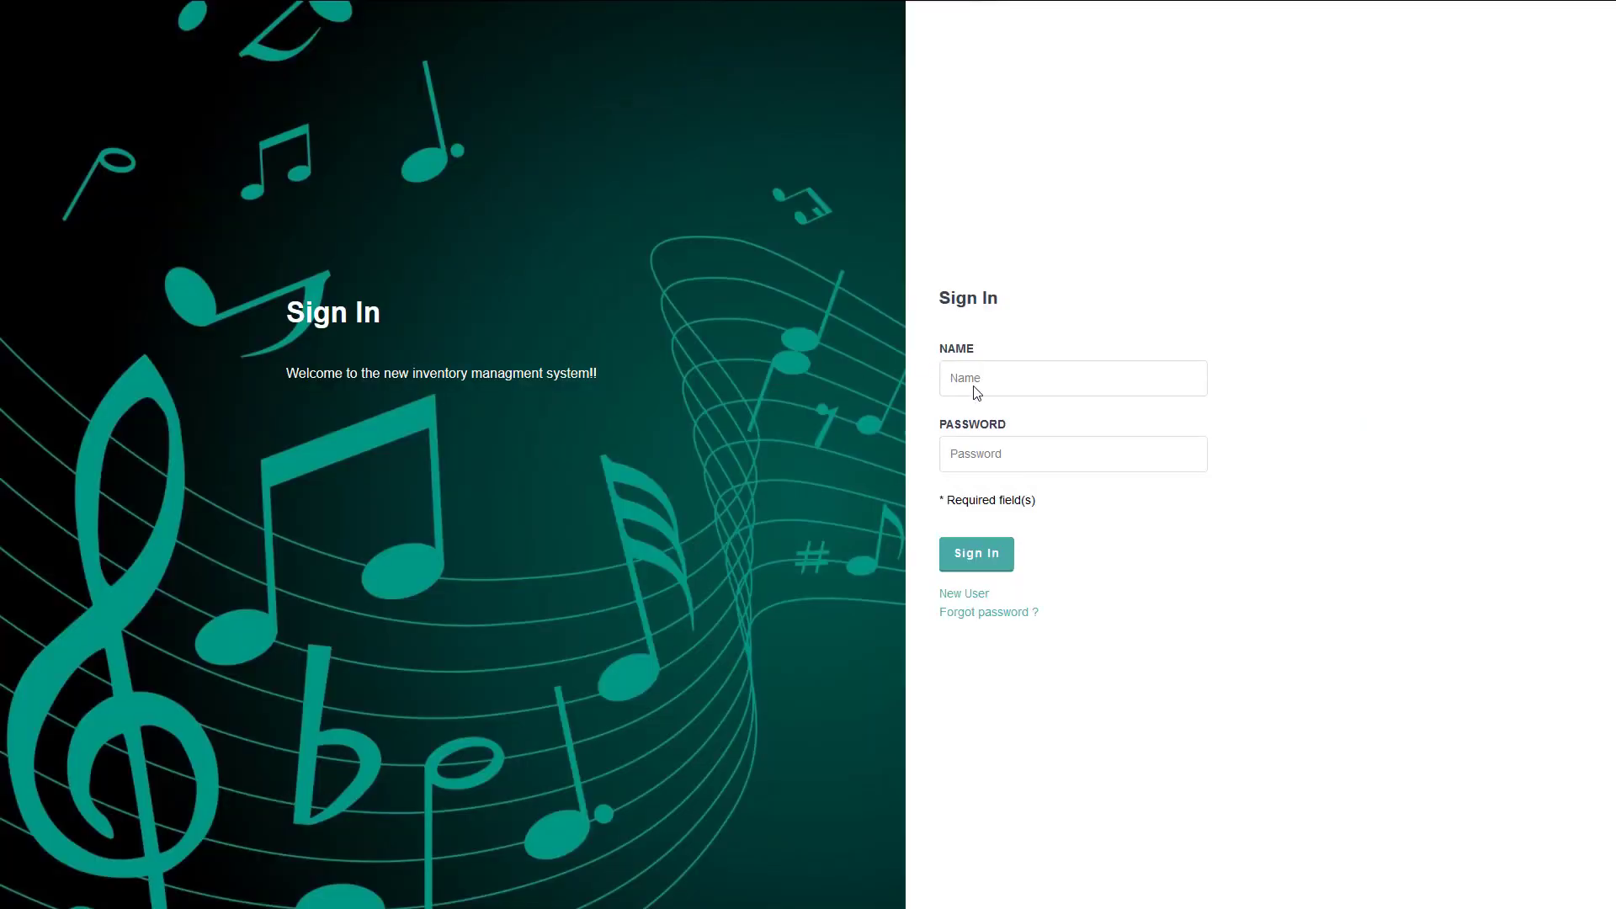
left_click(980, 376)
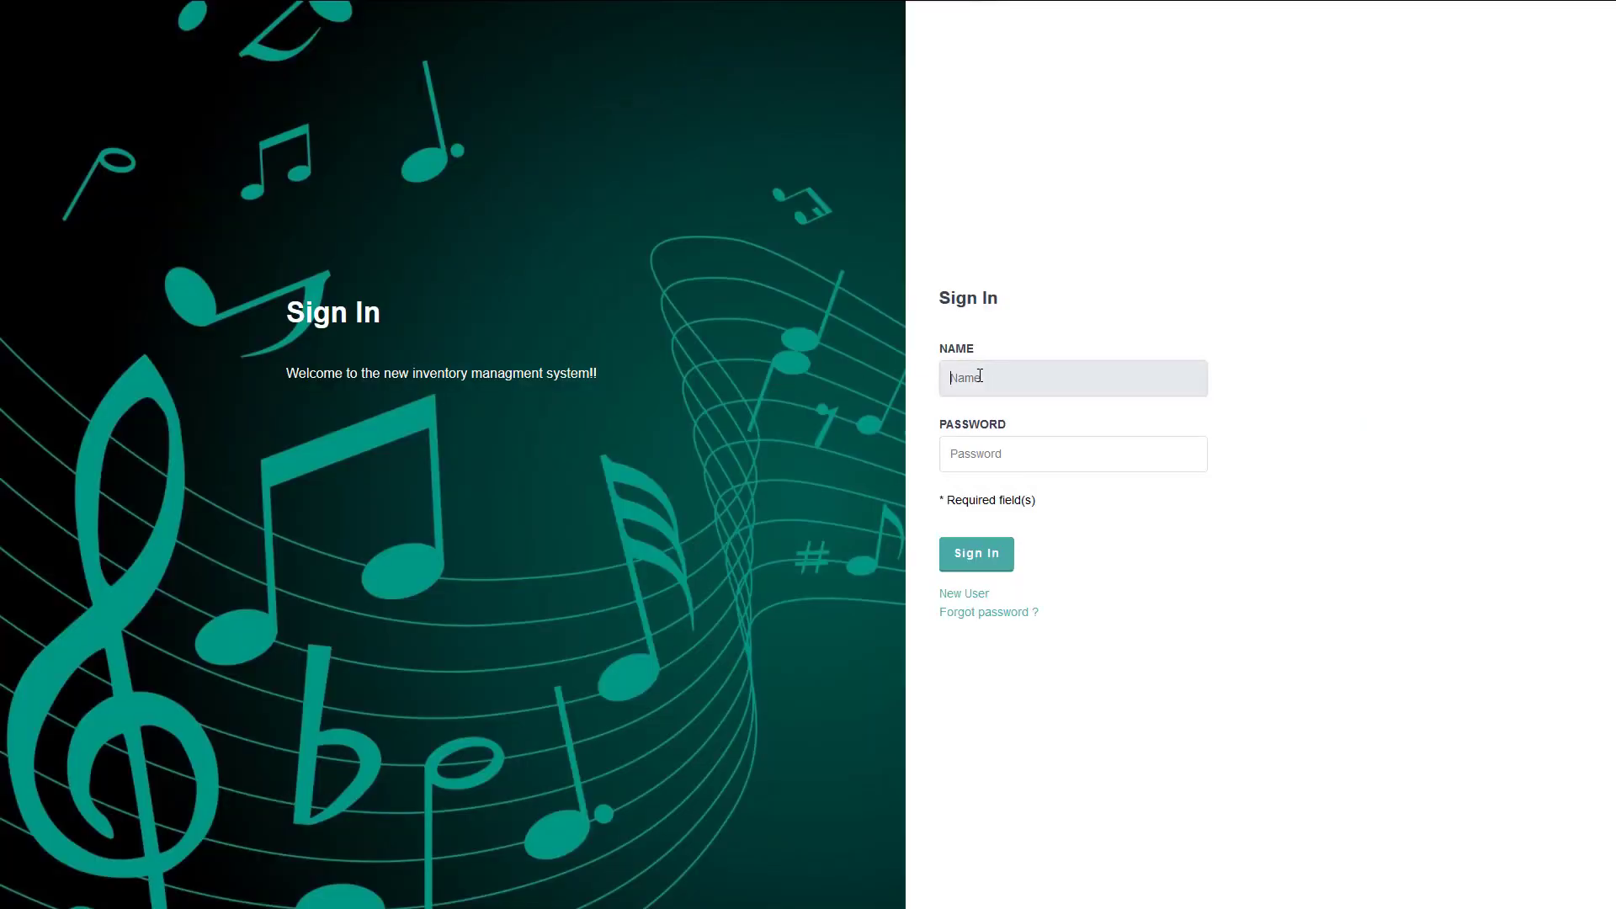
Sign in to the generated inventory app as admin with the account password.
type("admin")
key("Down")
key("Return")
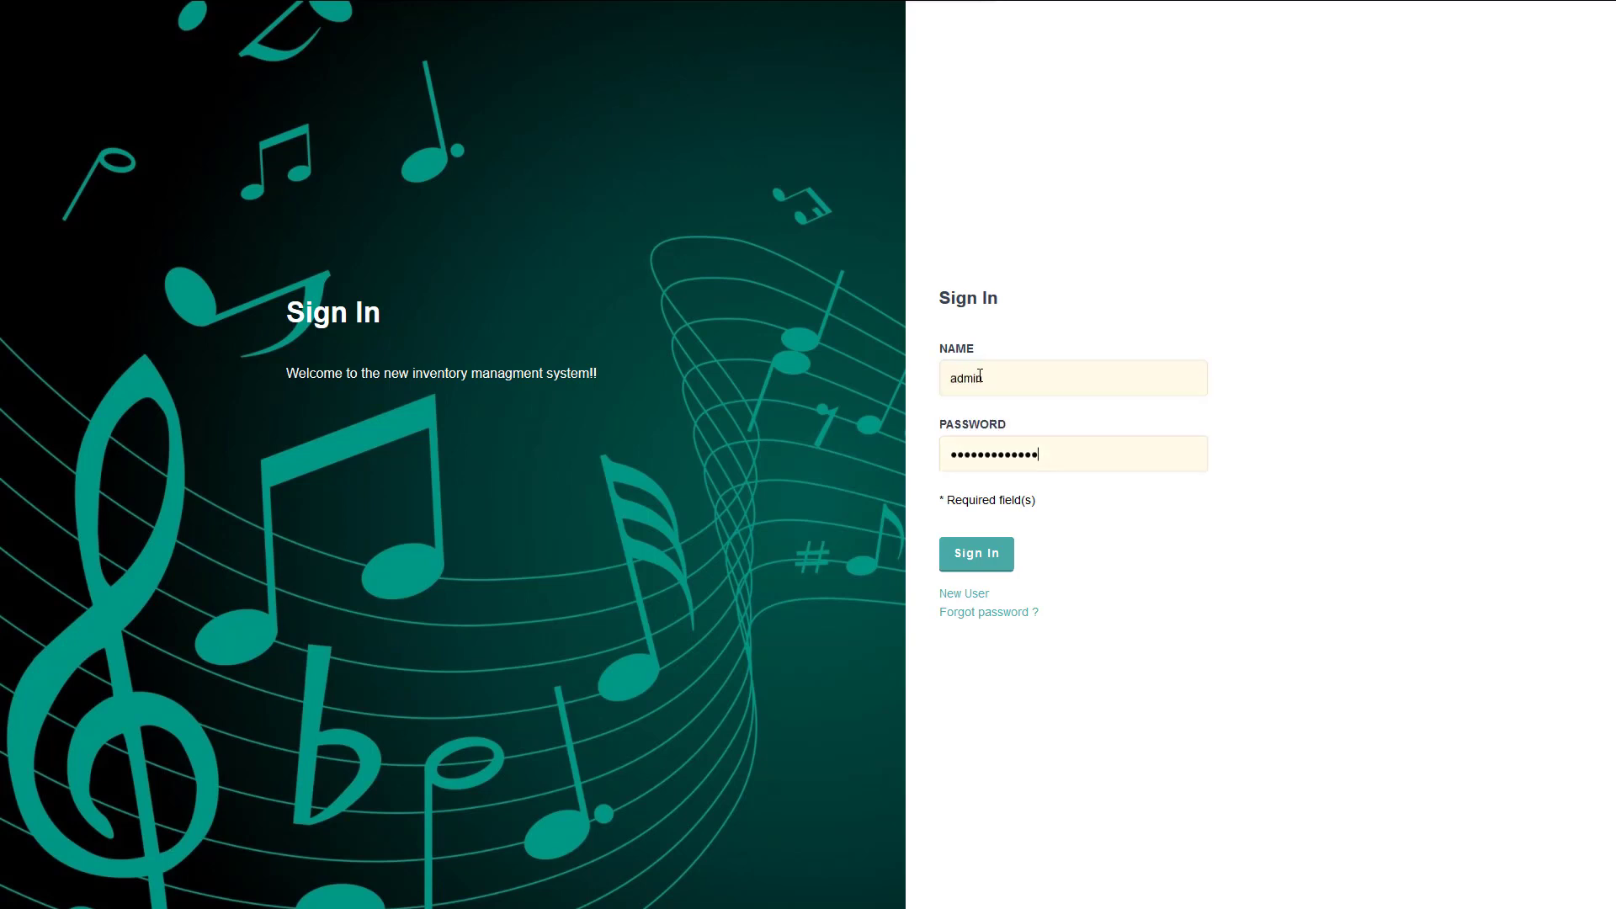
key("Tab")
type("***")
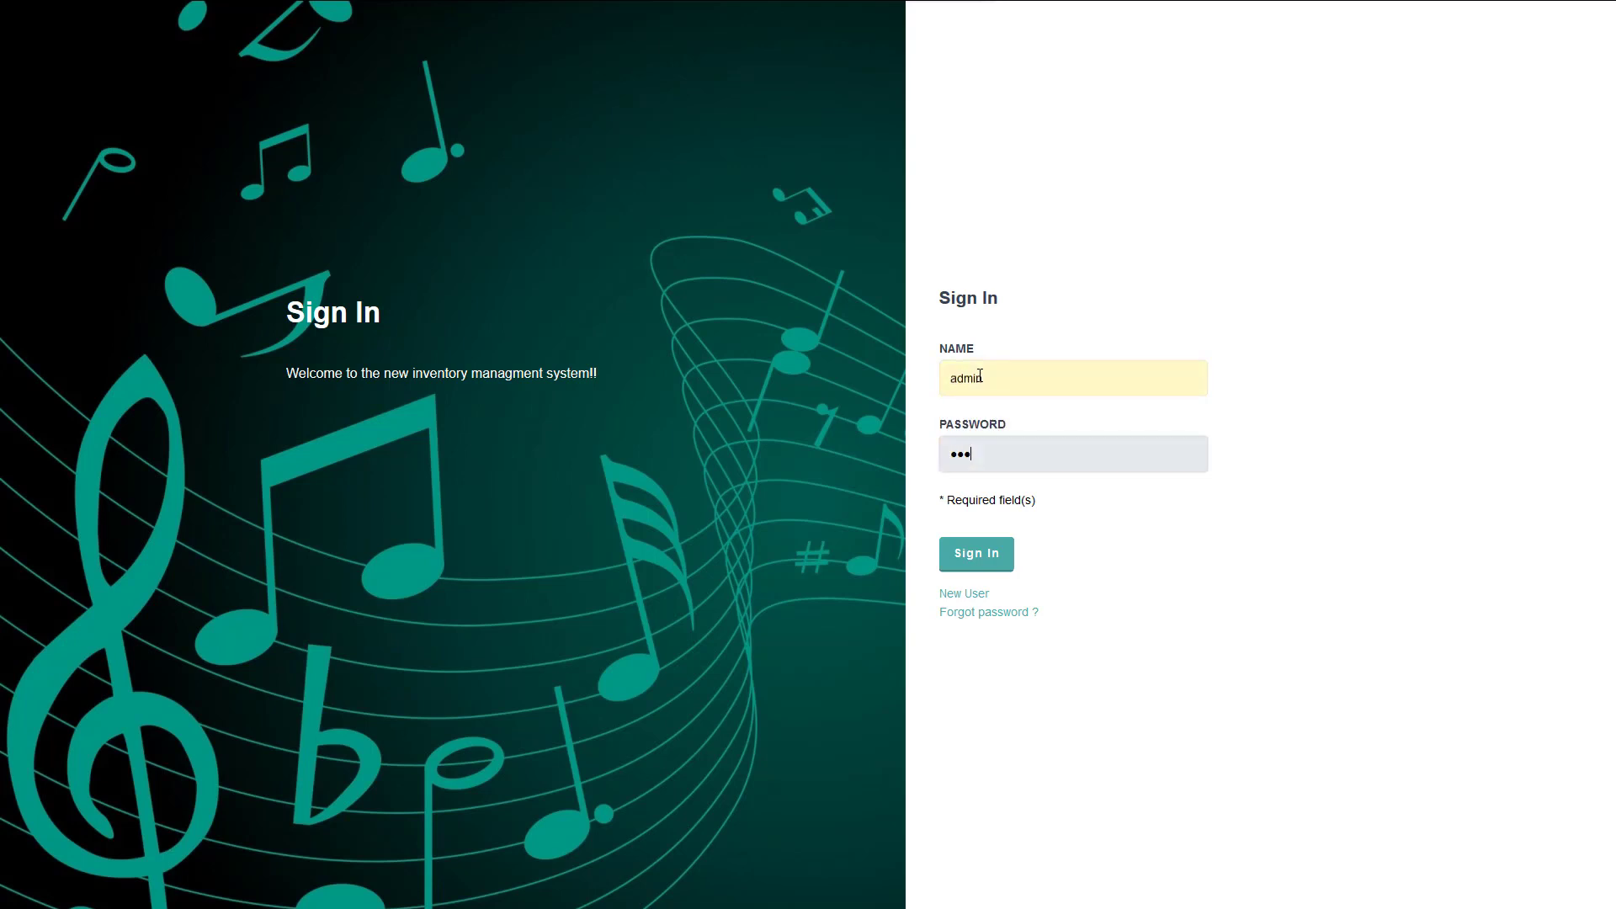
type("**")
key("Return")
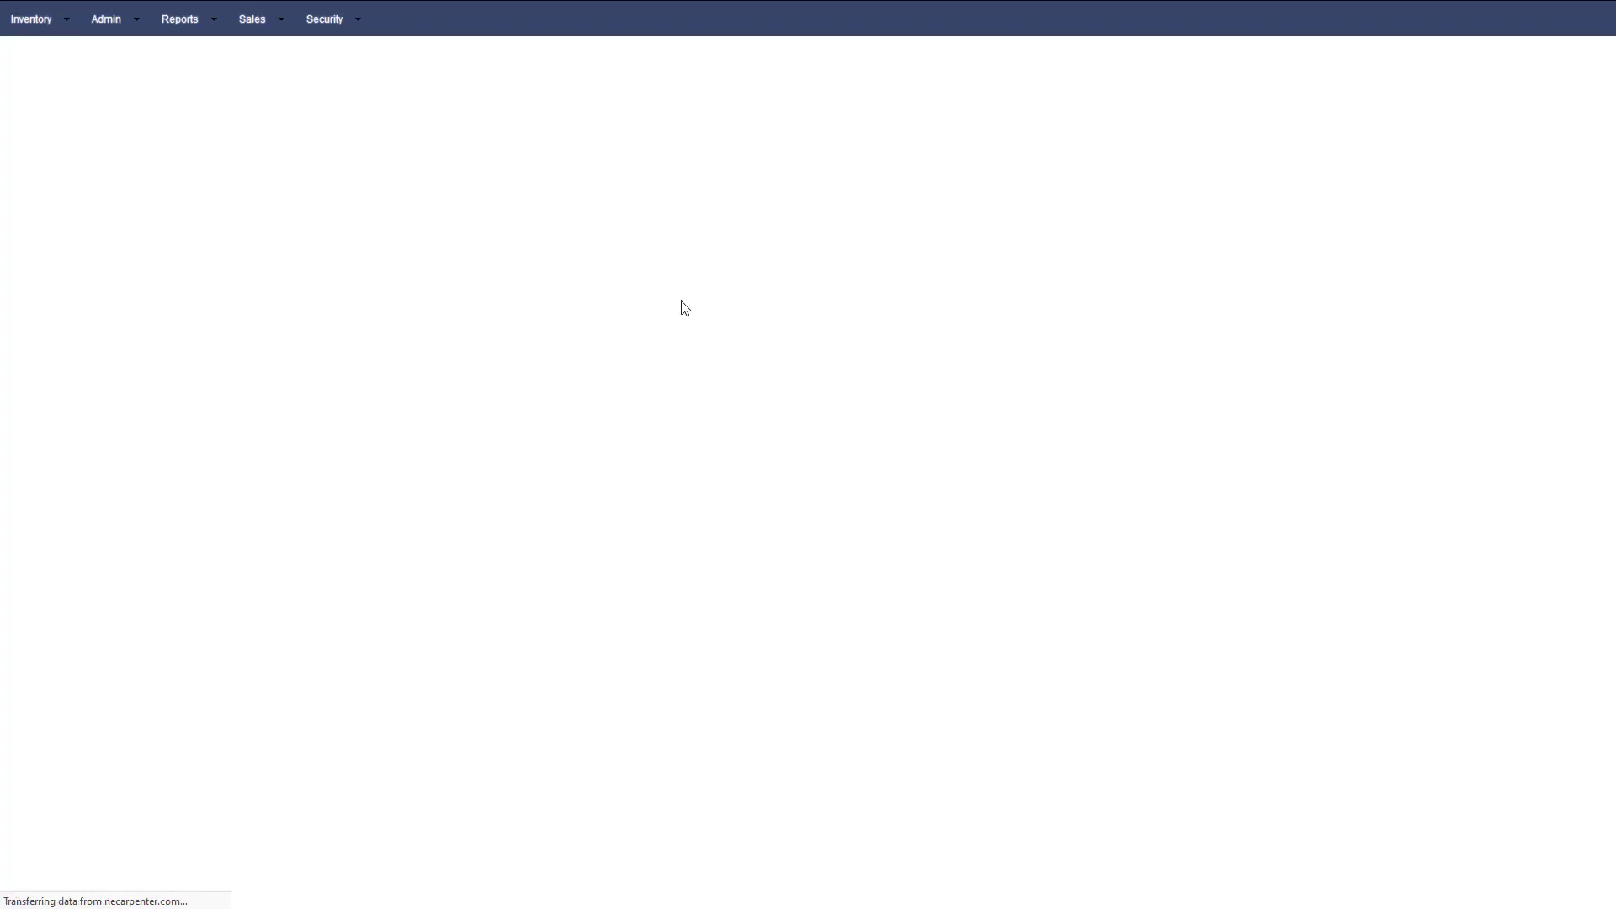
View the Log grid under Security, then open the Records report under Inventory.
left_click(340, 19)
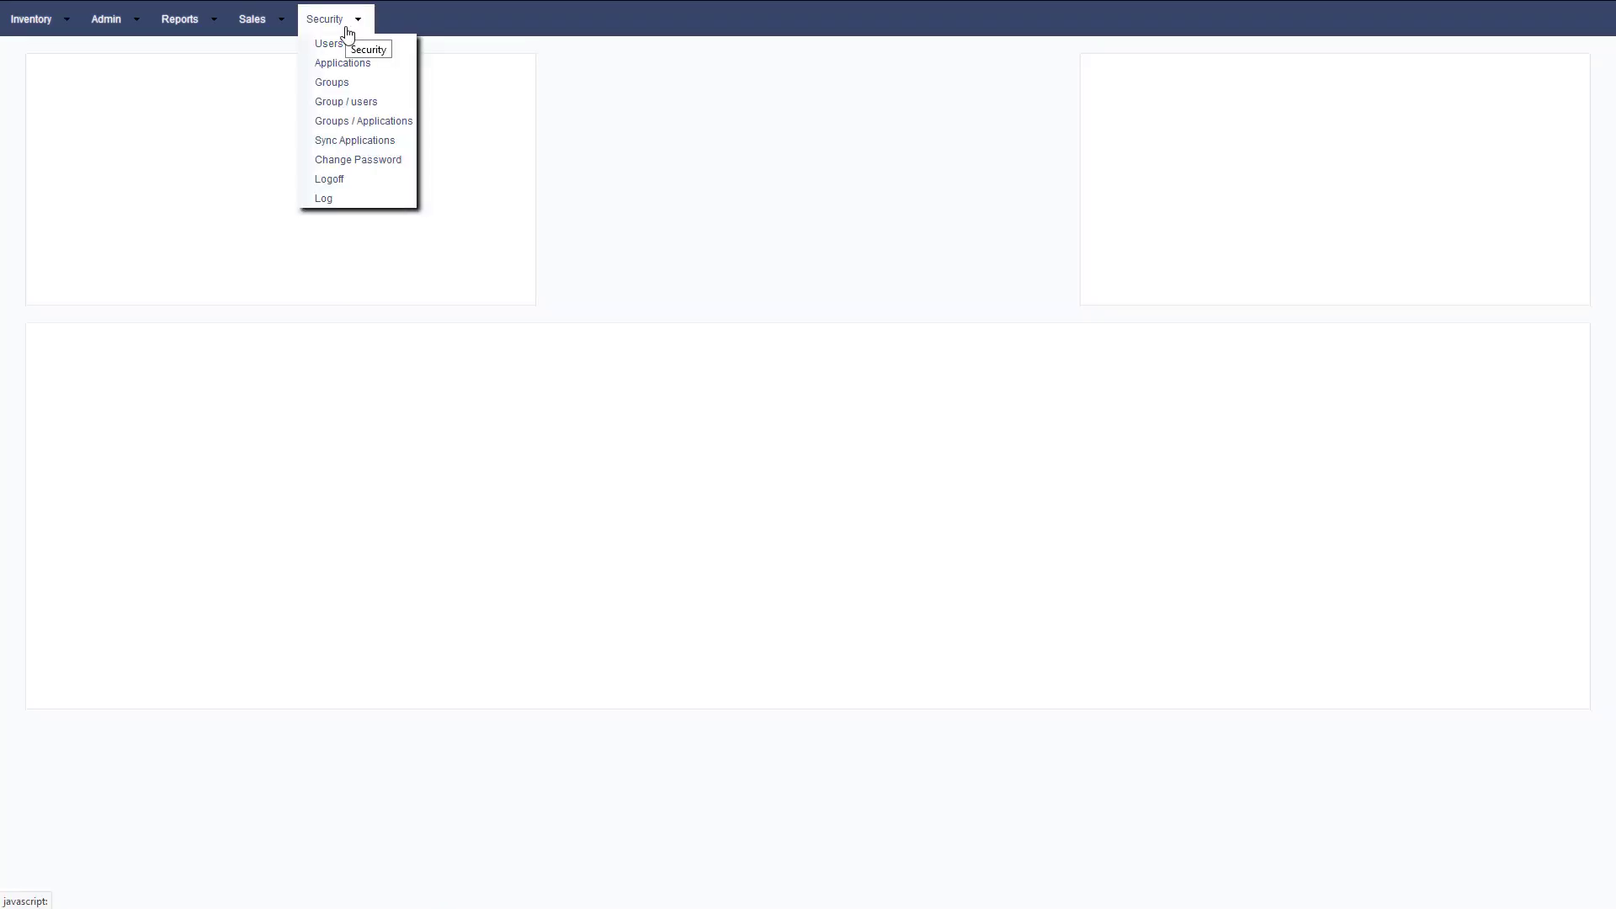
left_click(323, 199)
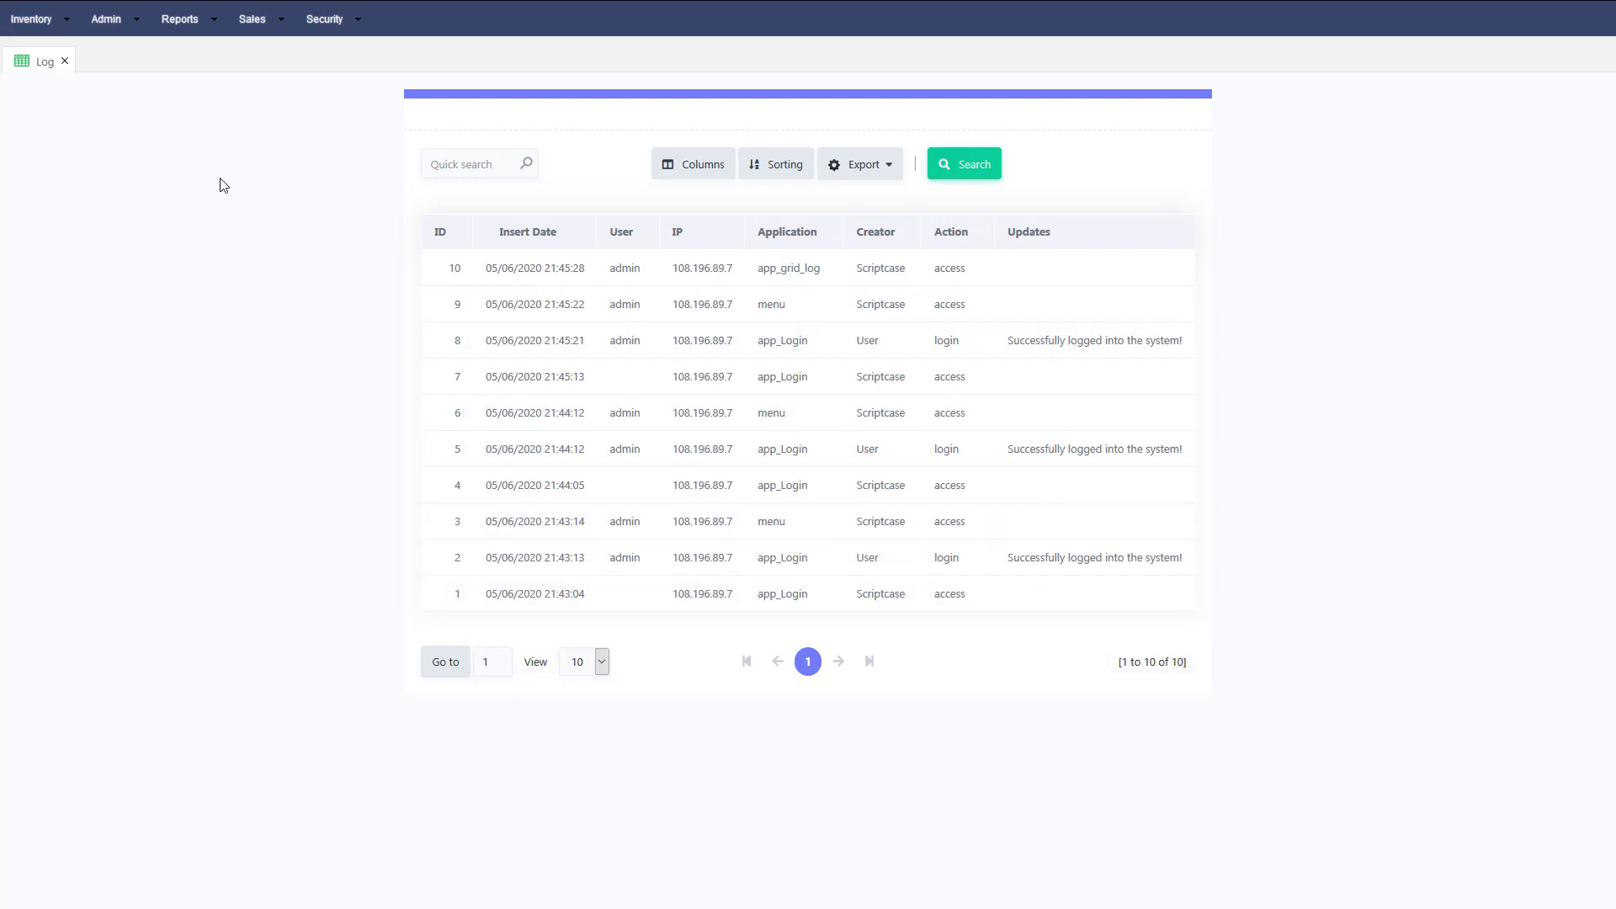
left_click(50, 19)
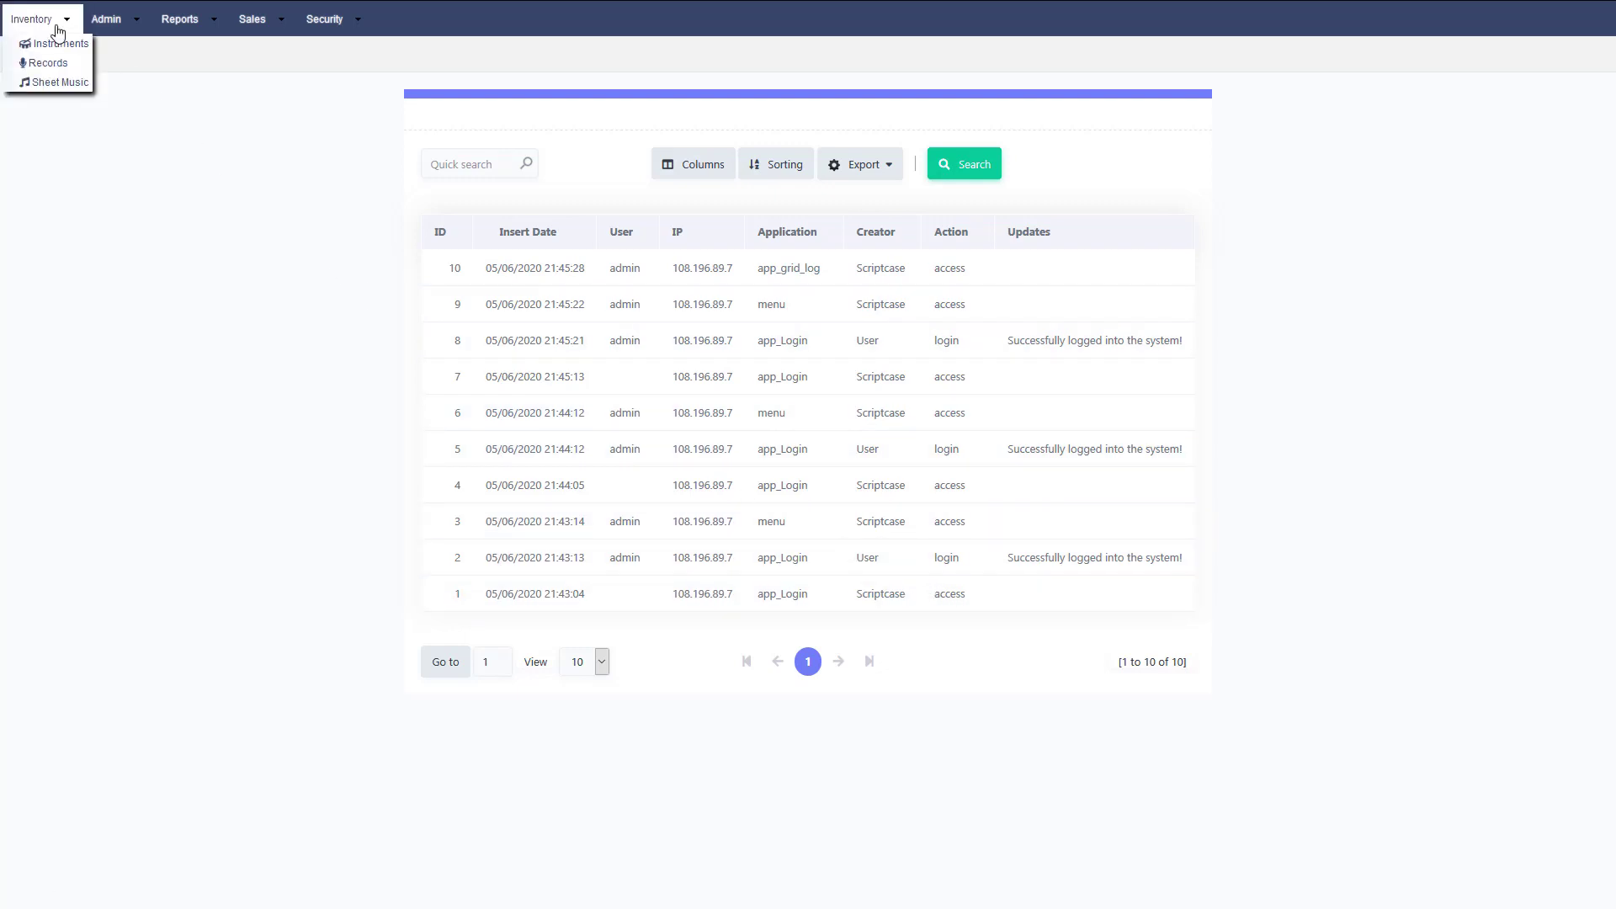
left_click(56, 67)
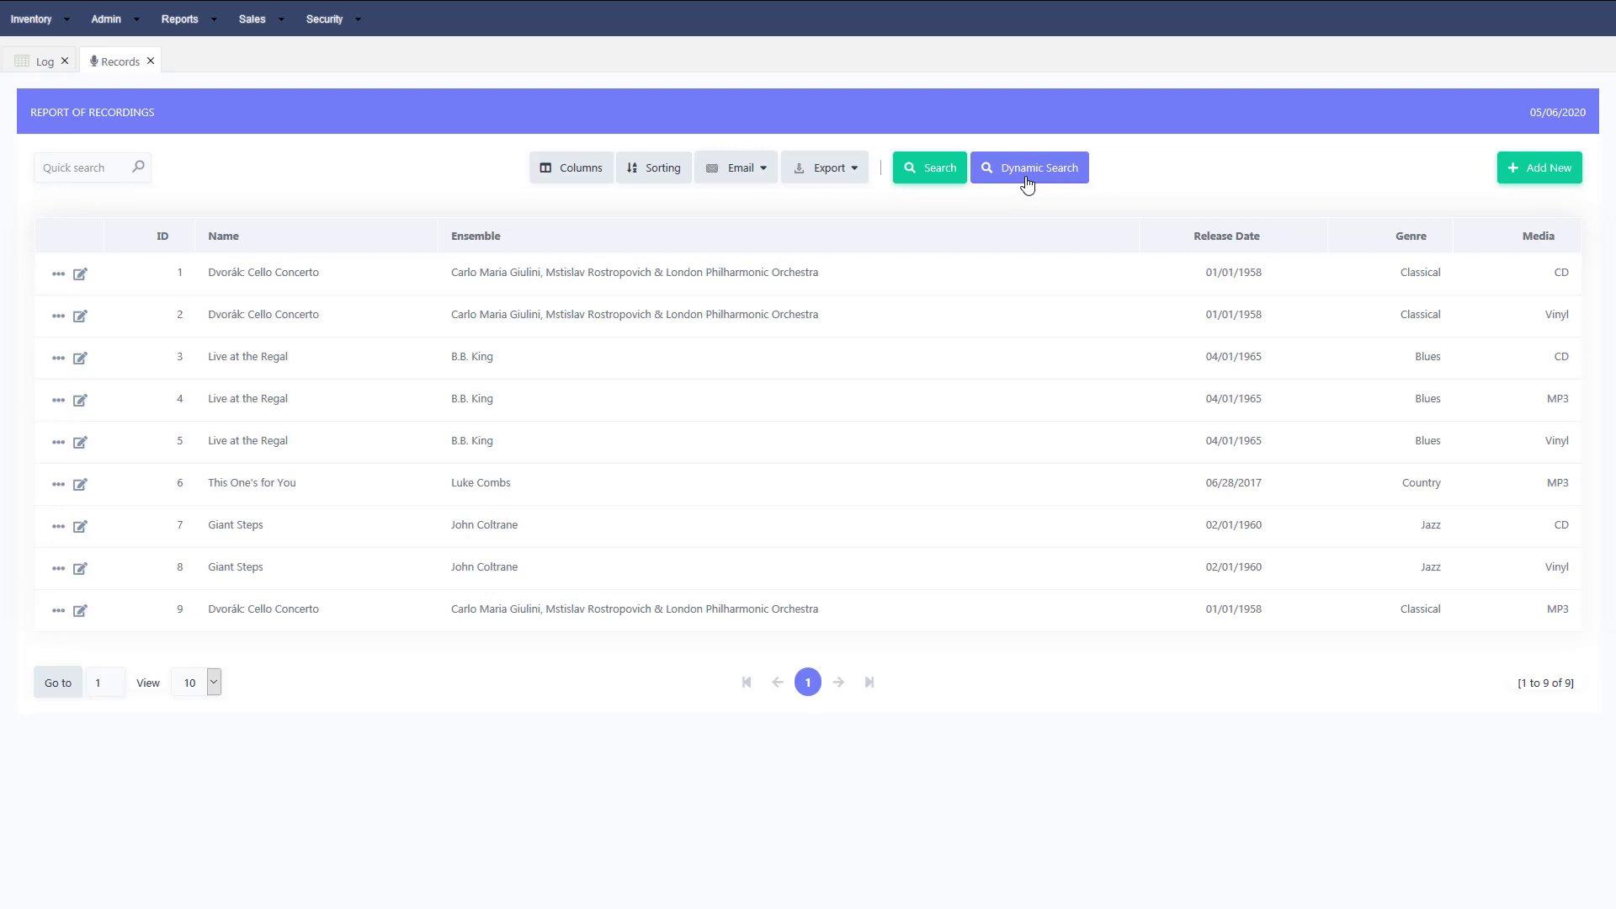
Open the Security Log grid and browse both pages of the 11 login and access entries.
left_click(328, 24)
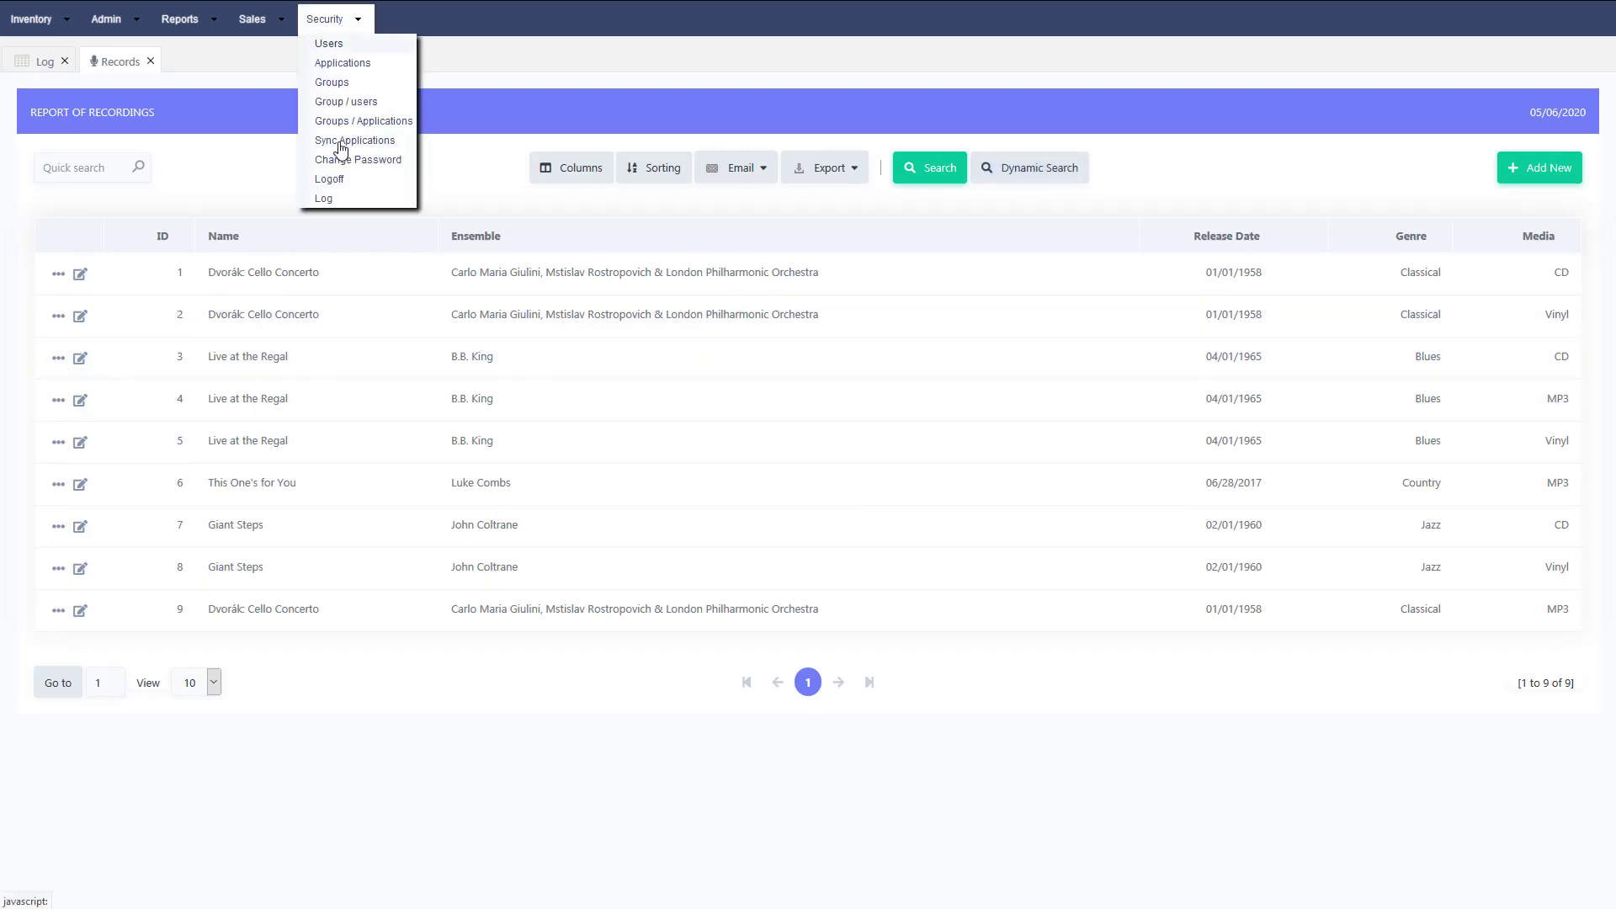
left_click(339, 199)
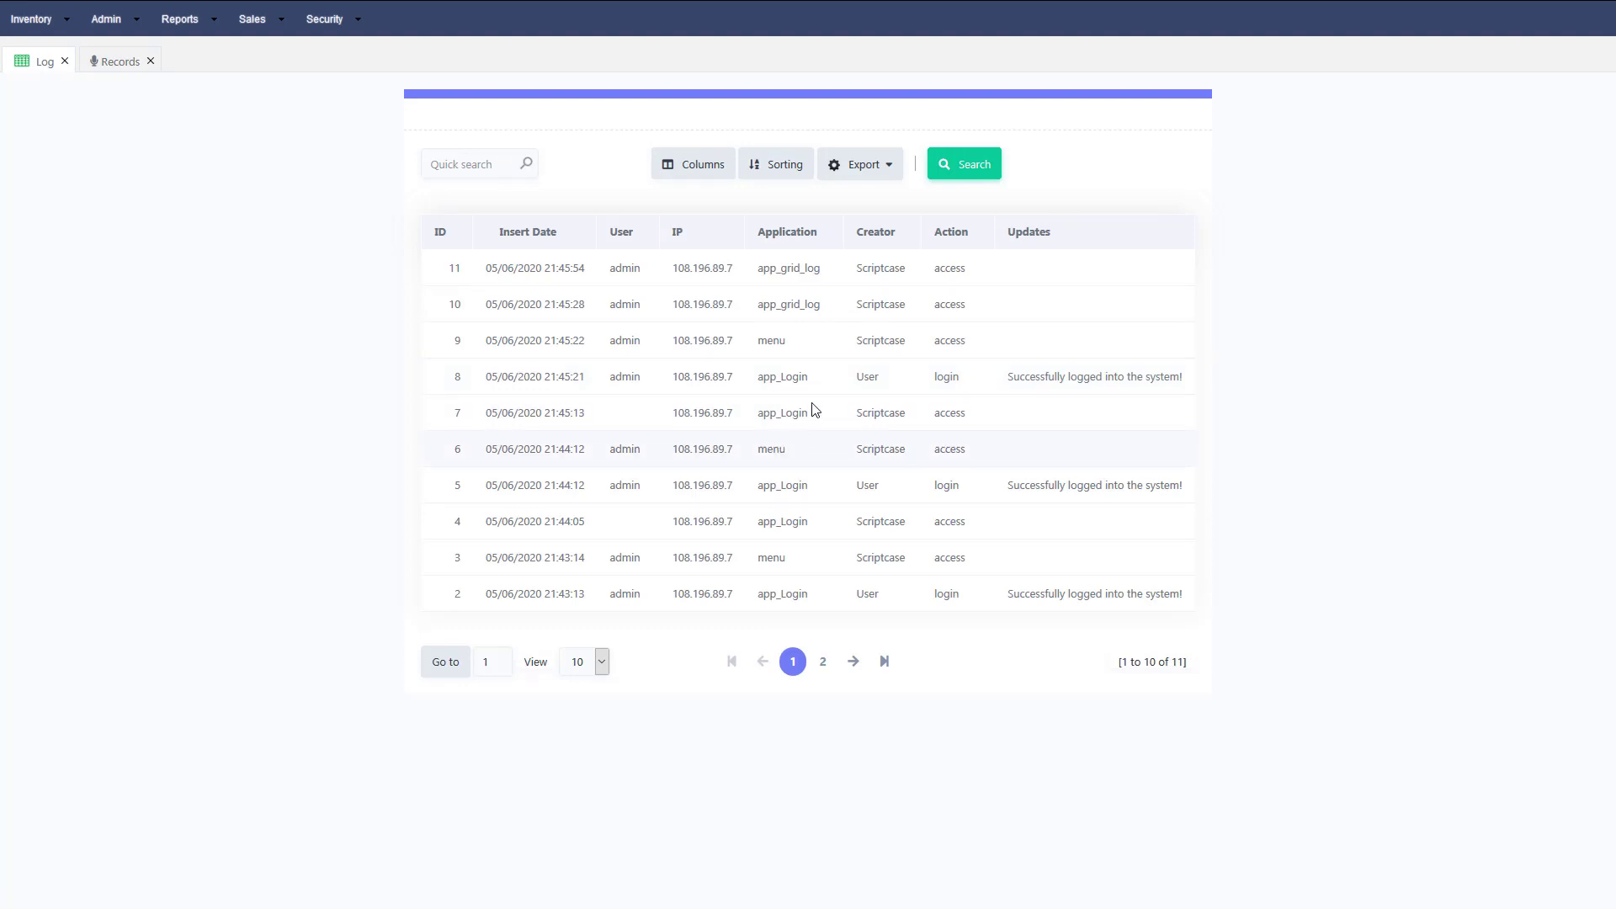
left_click(824, 663)
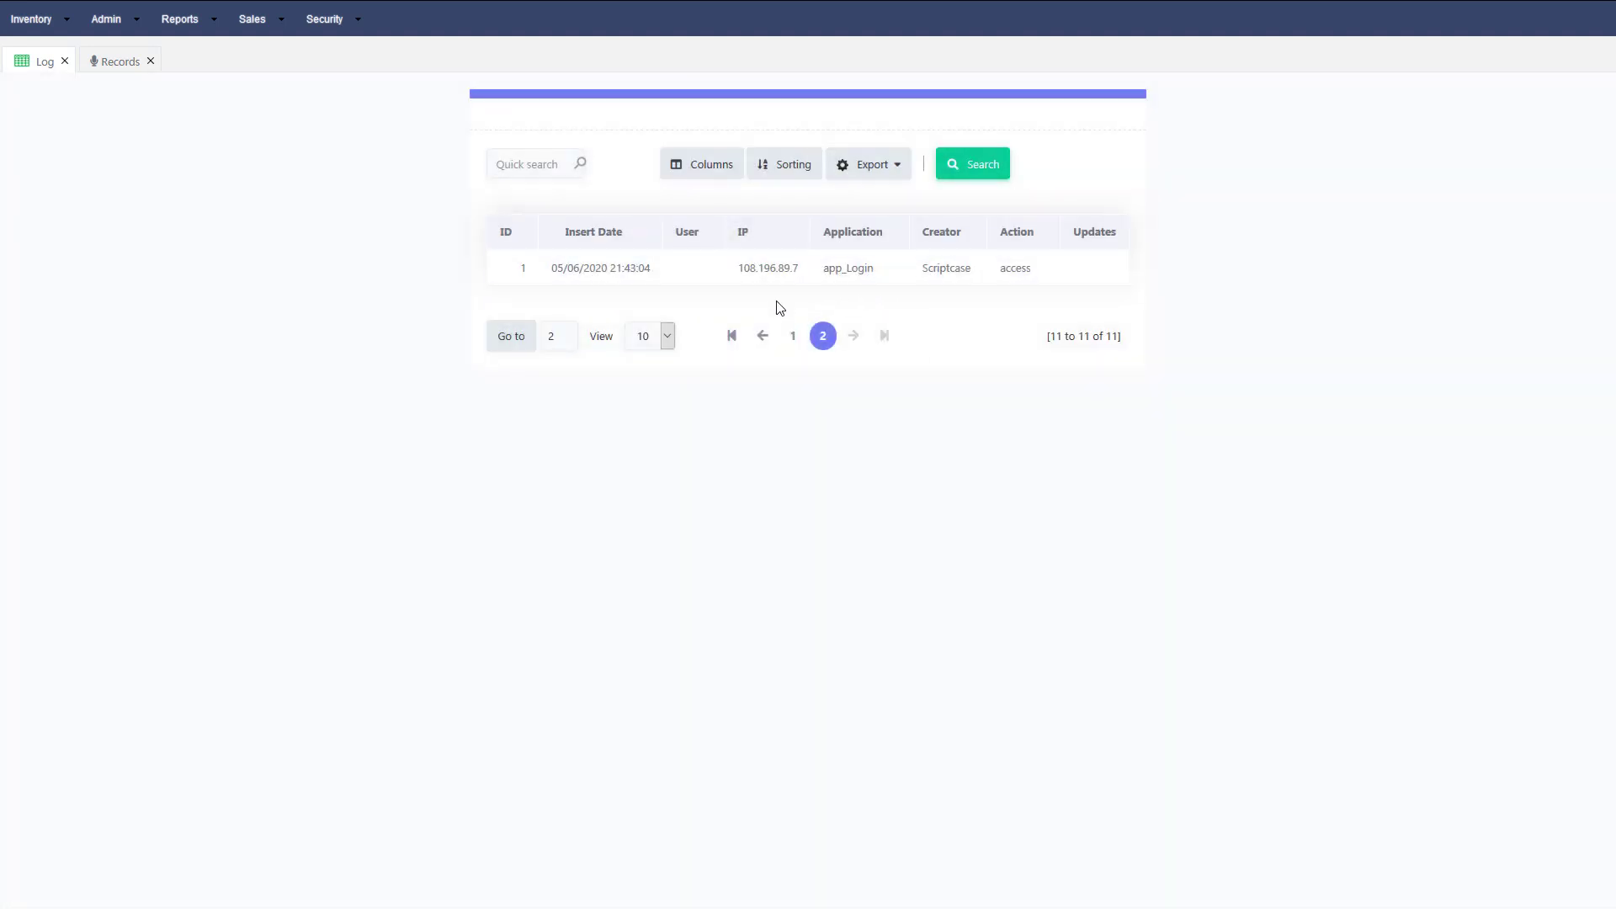
left_click(793, 338)
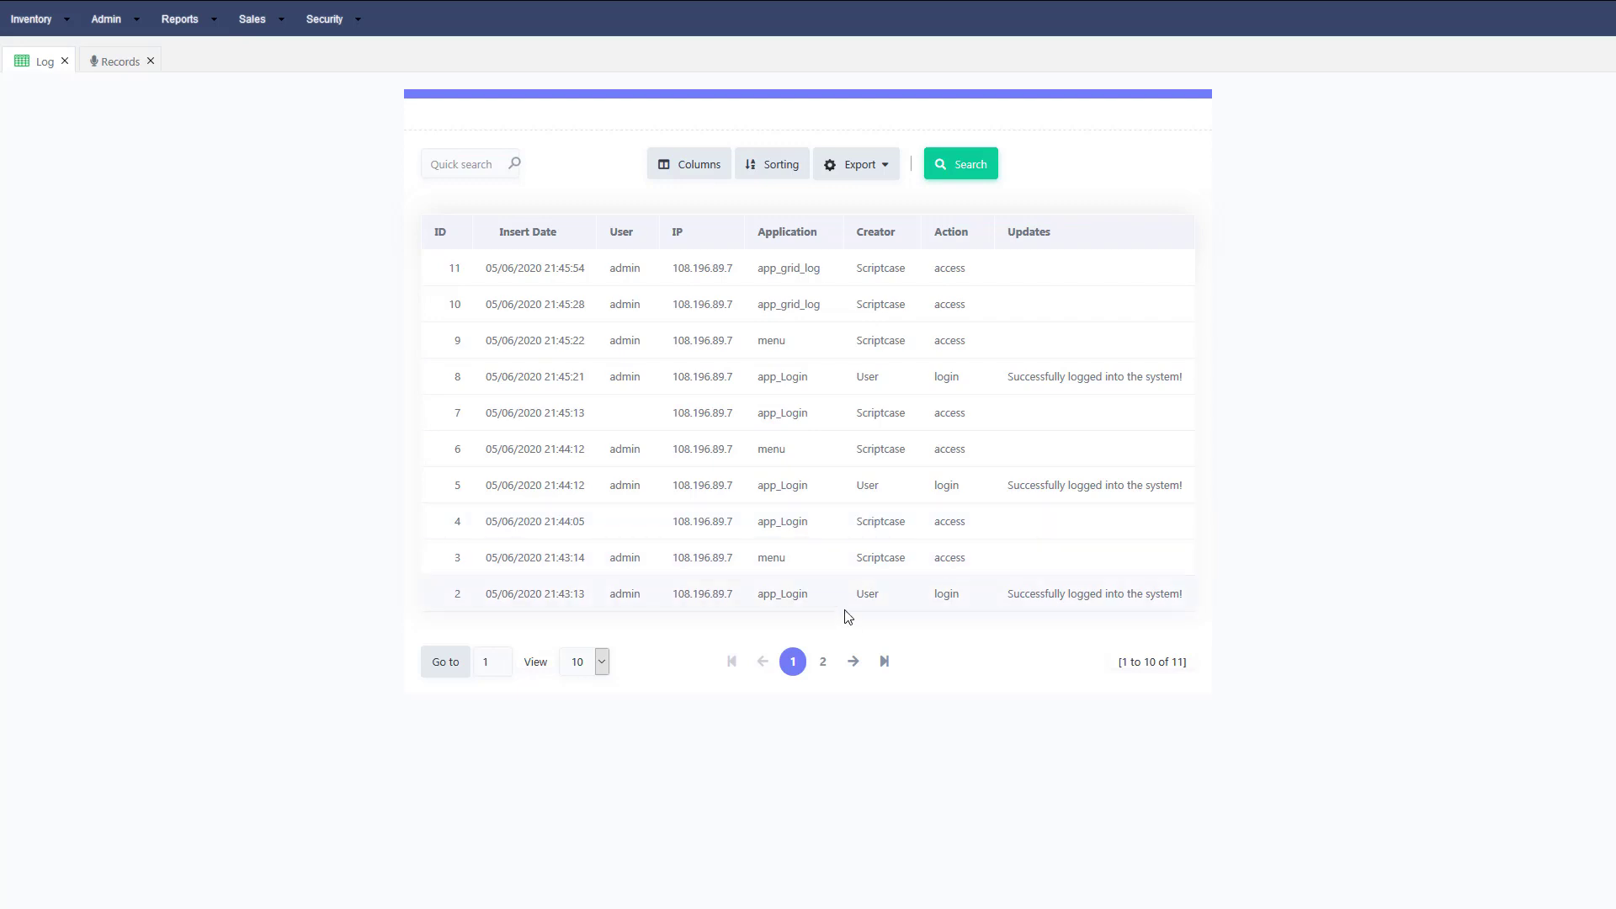
left_click(854, 662)
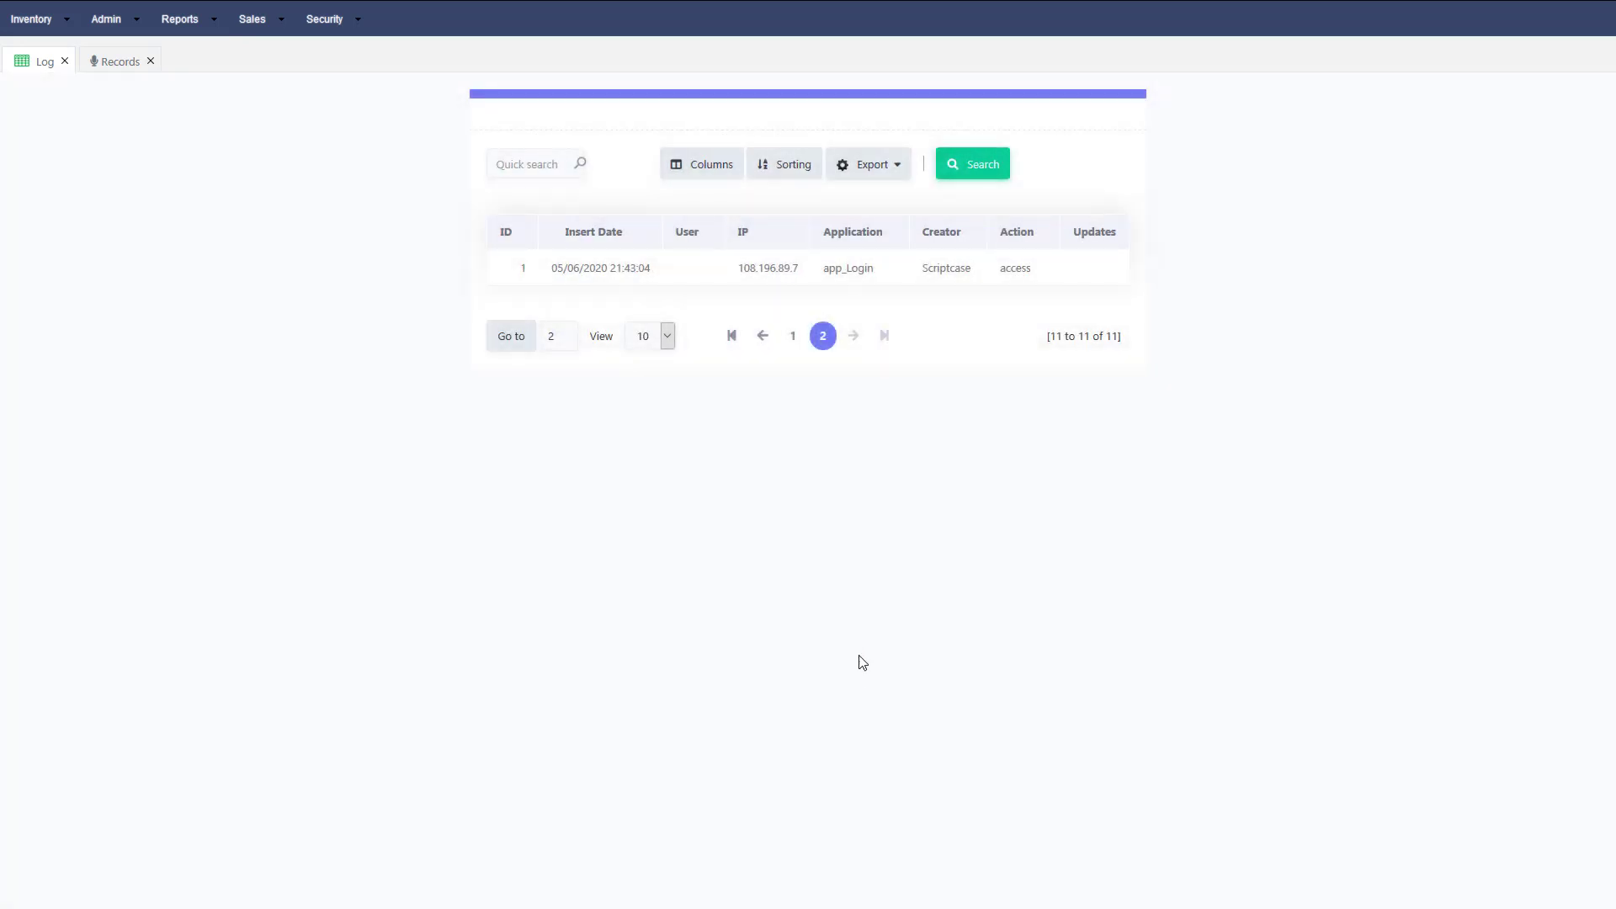
left_click(761, 335)
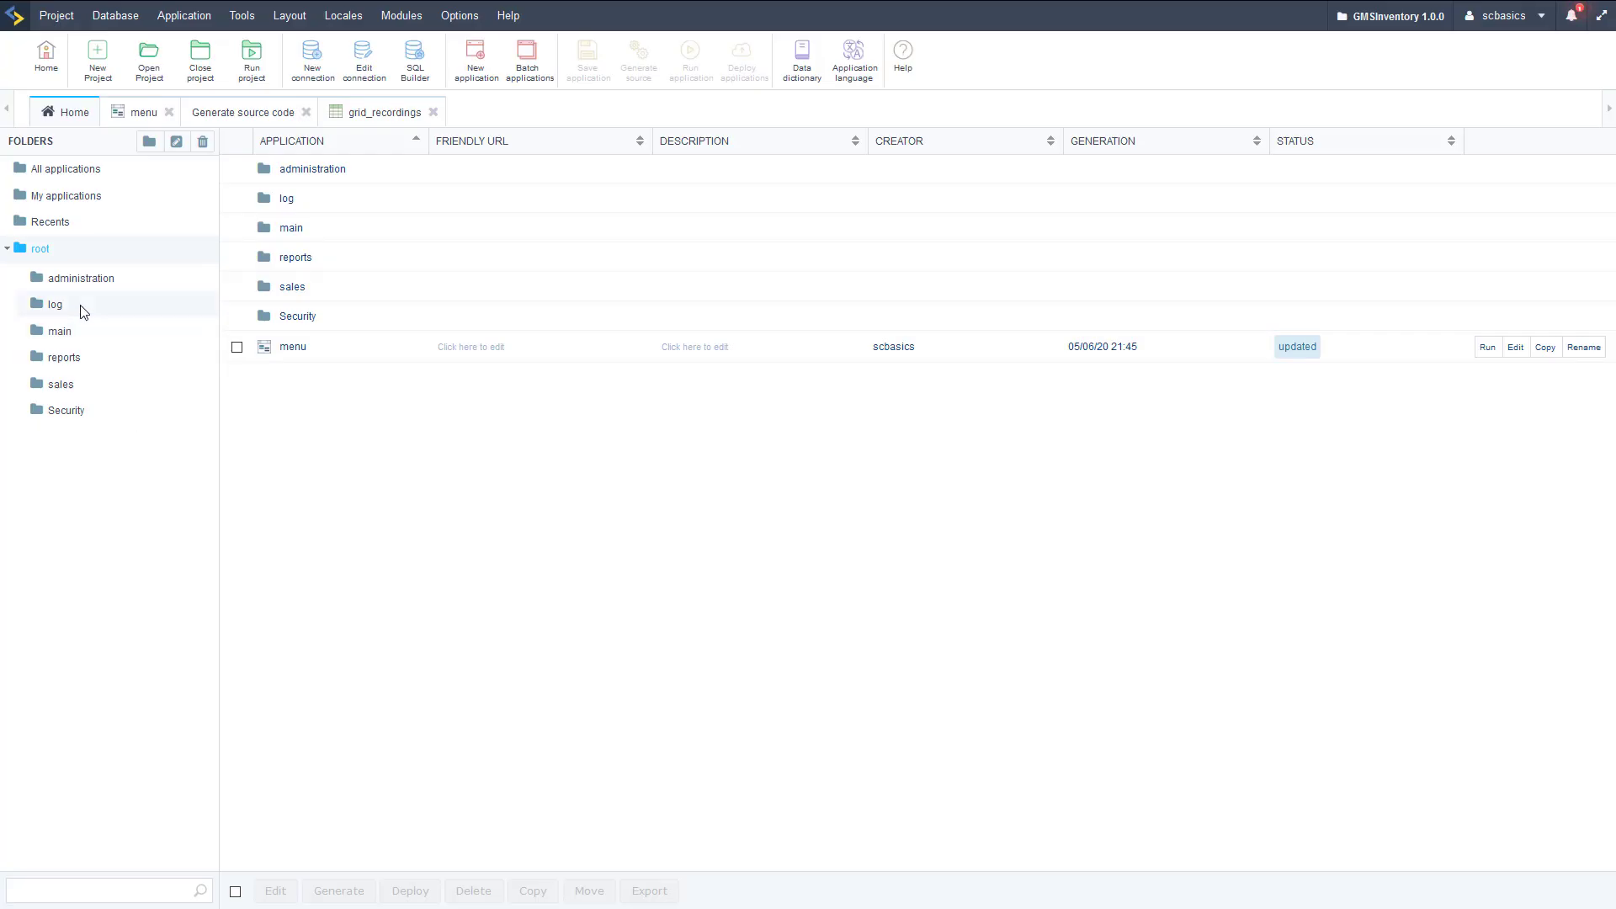
Run app_Login from the Security folder under All applications.
left_click(58, 179)
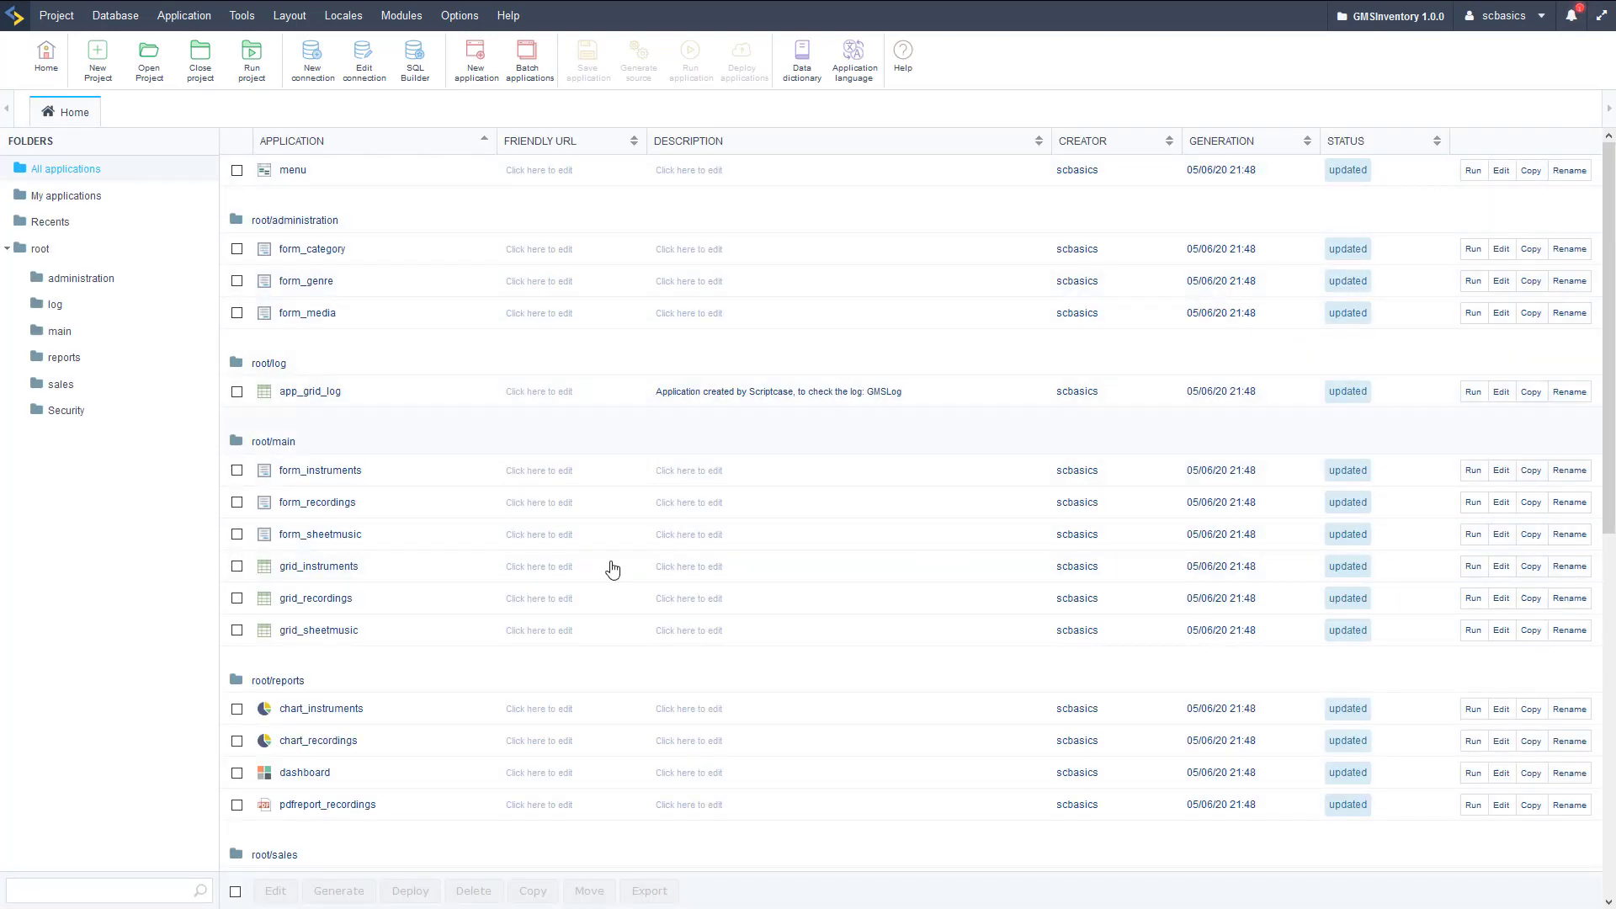
left_click(63, 417)
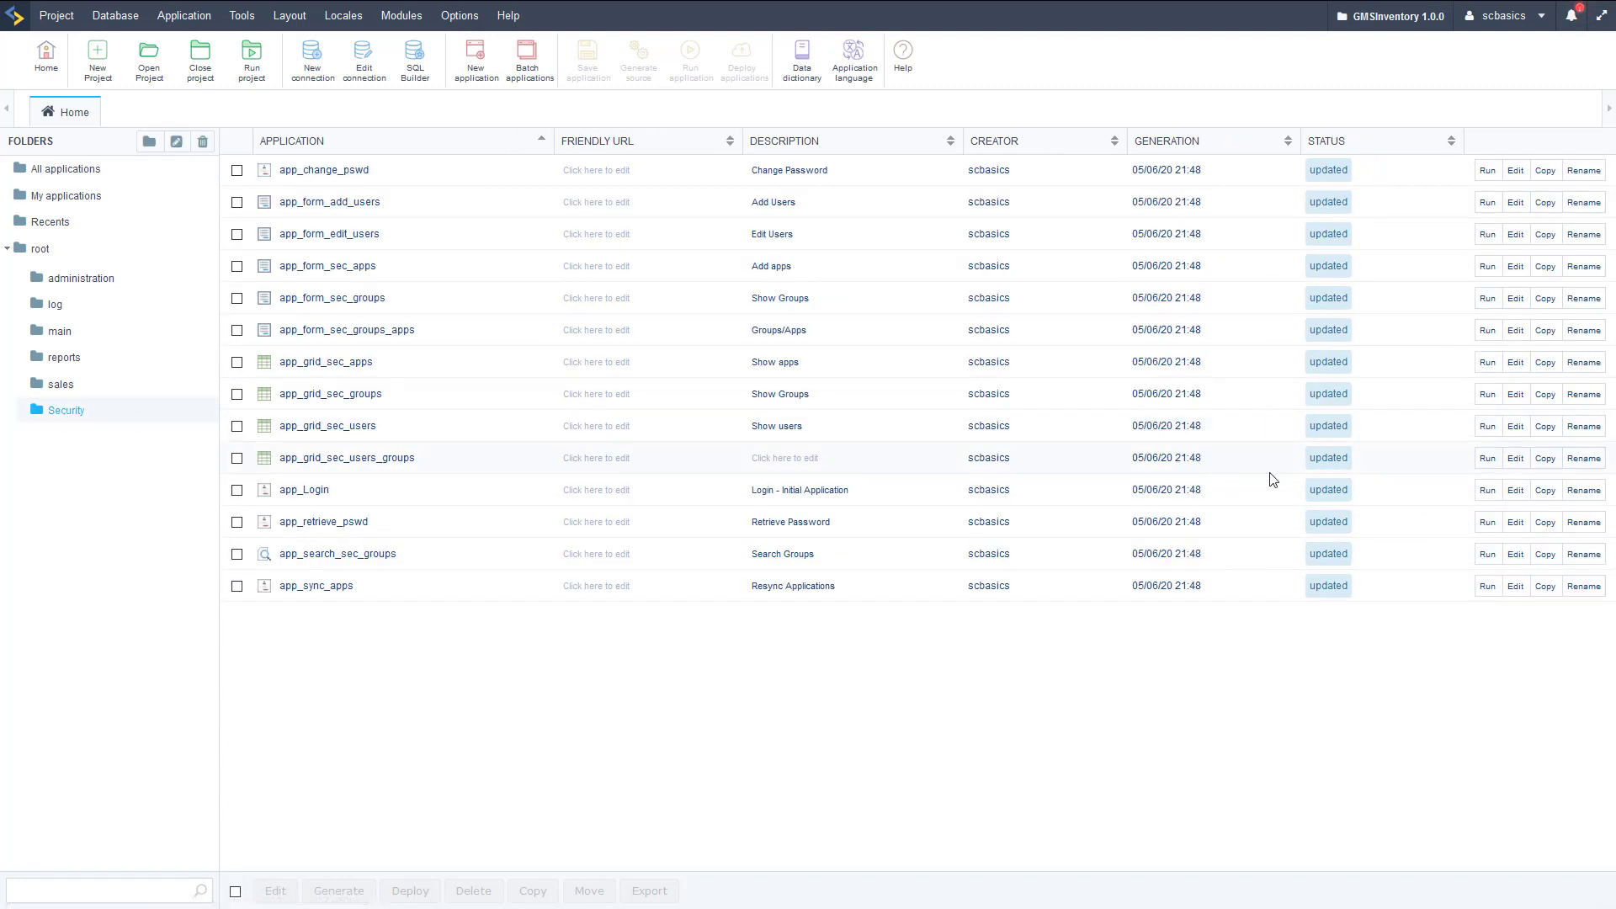
left_click(1488, 491)
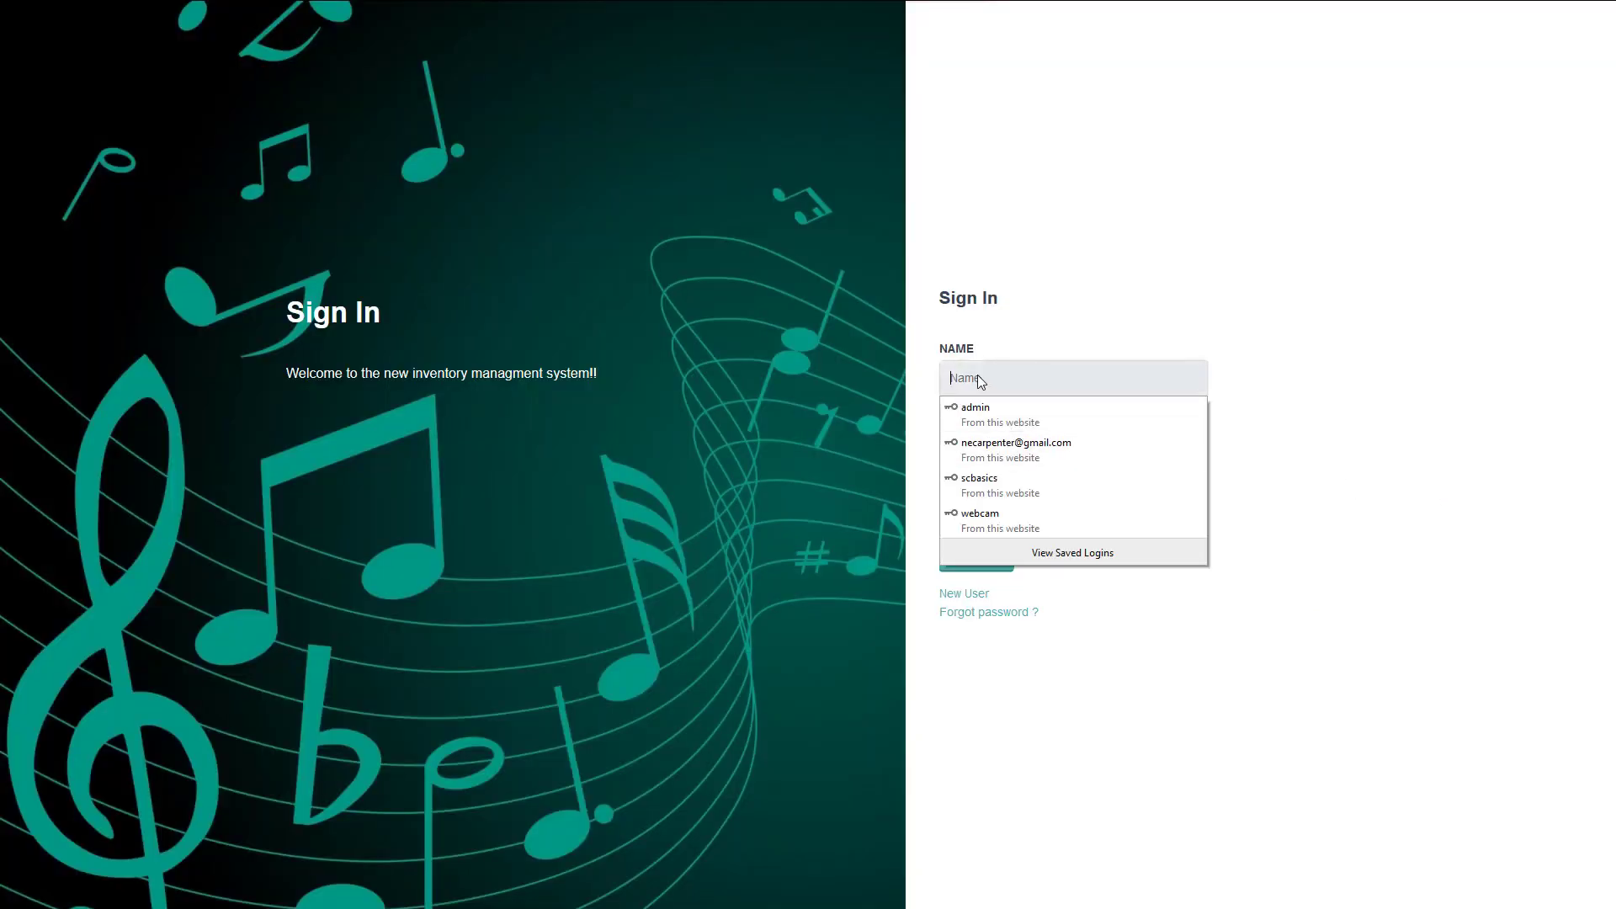
Sign in to the inventory system with the saved login and its password.
type("ad")
key("Down")
key("Return")
key("Tab")
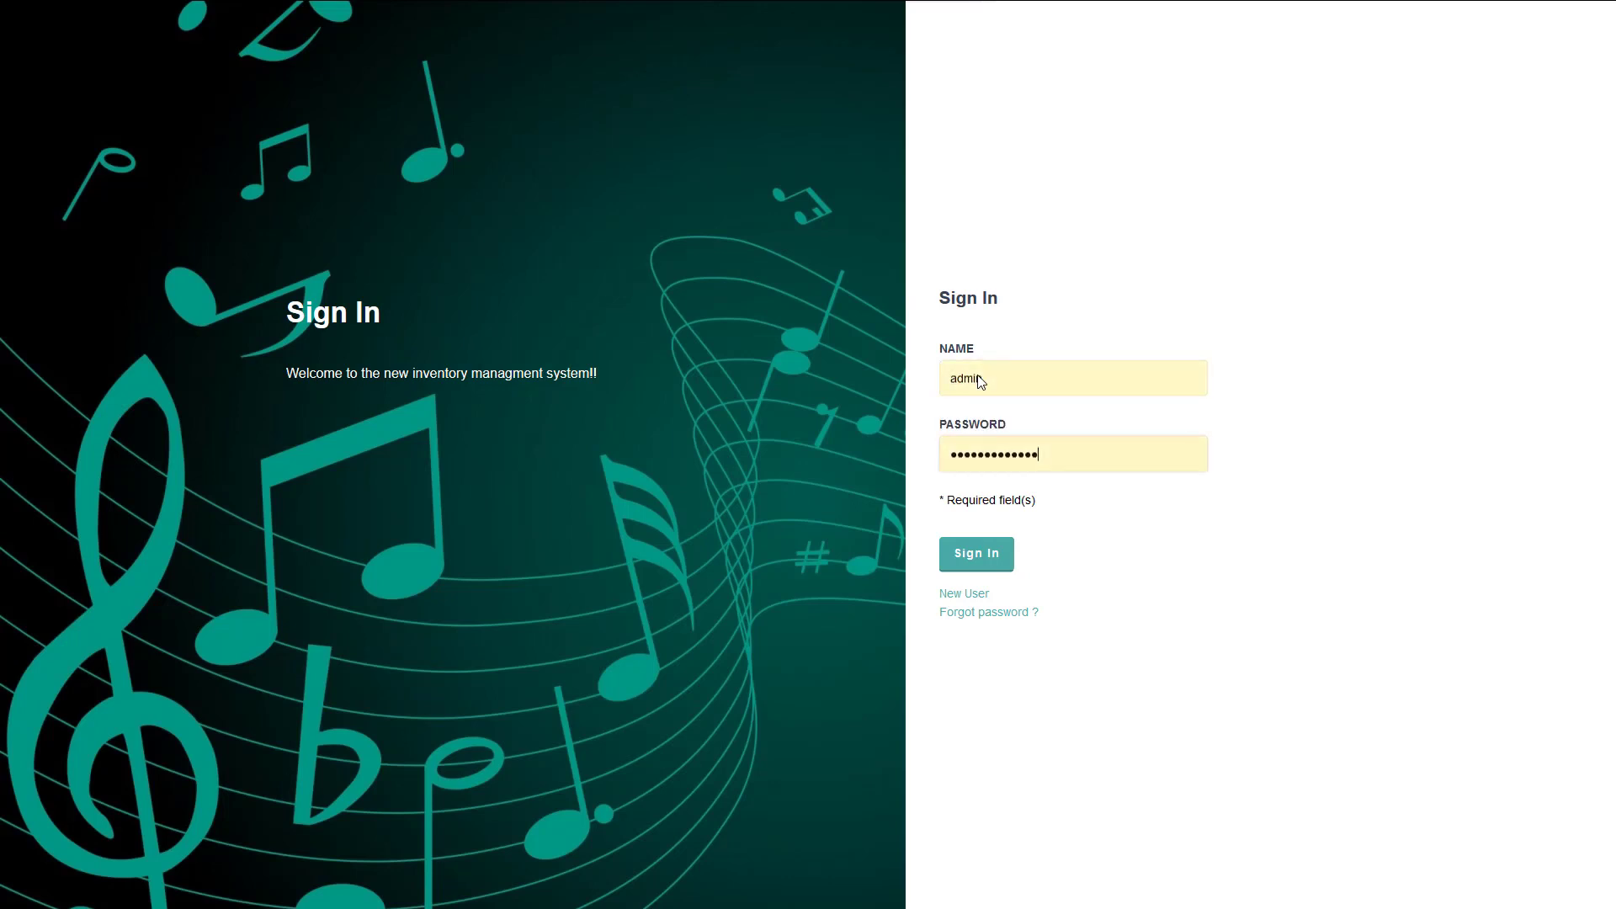
key("ctrl+a")
type("adm")
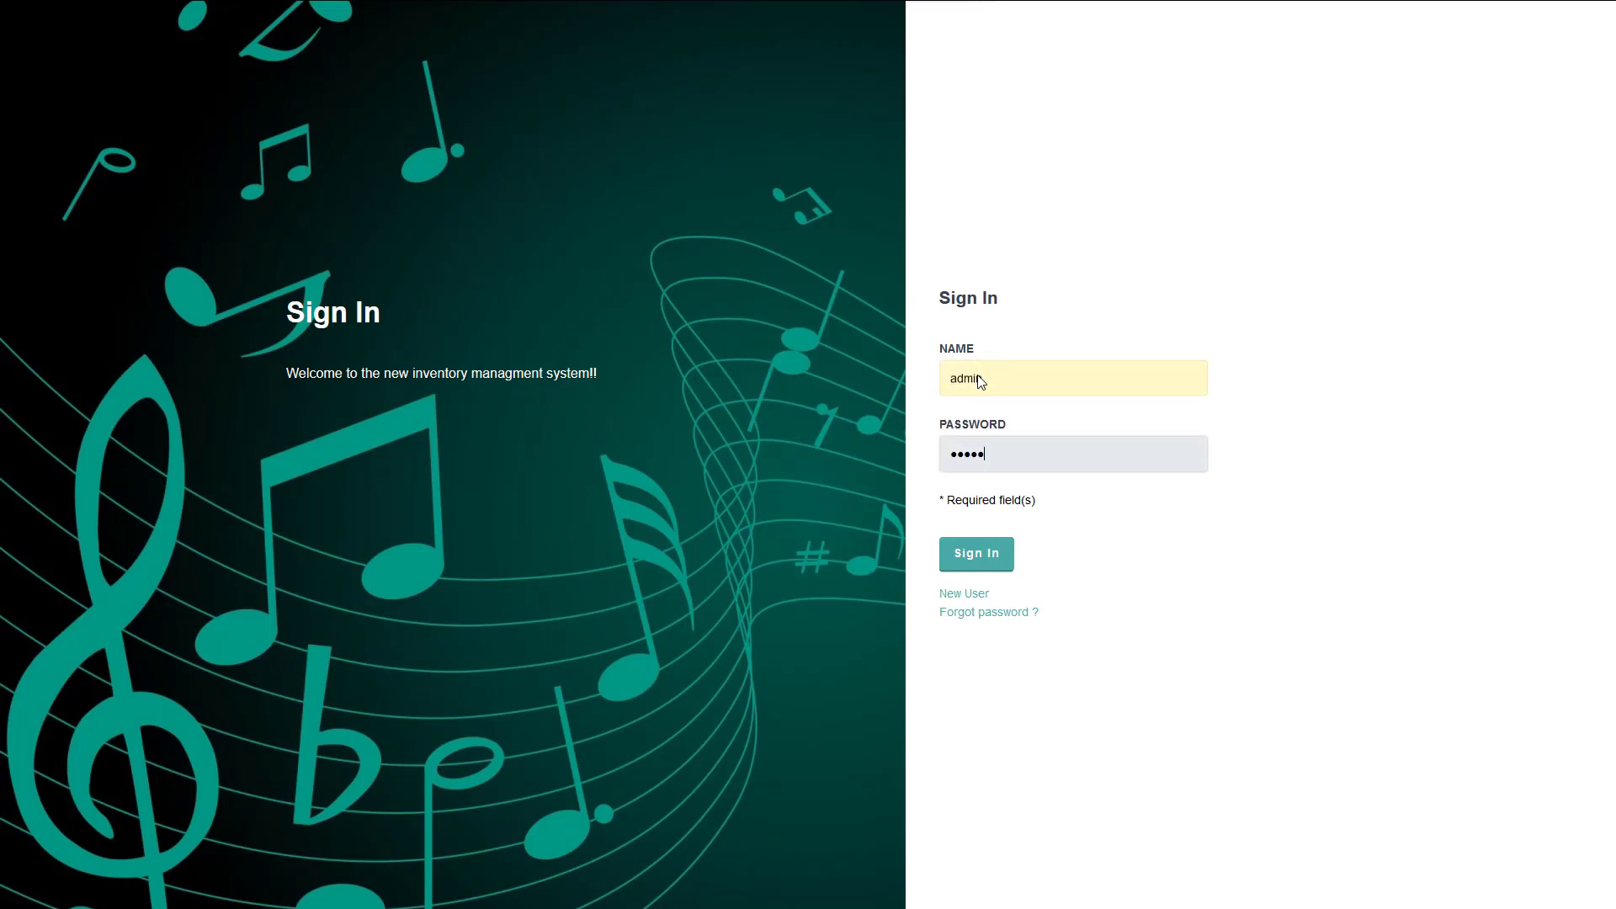
type("in")
left_click(990, 555)
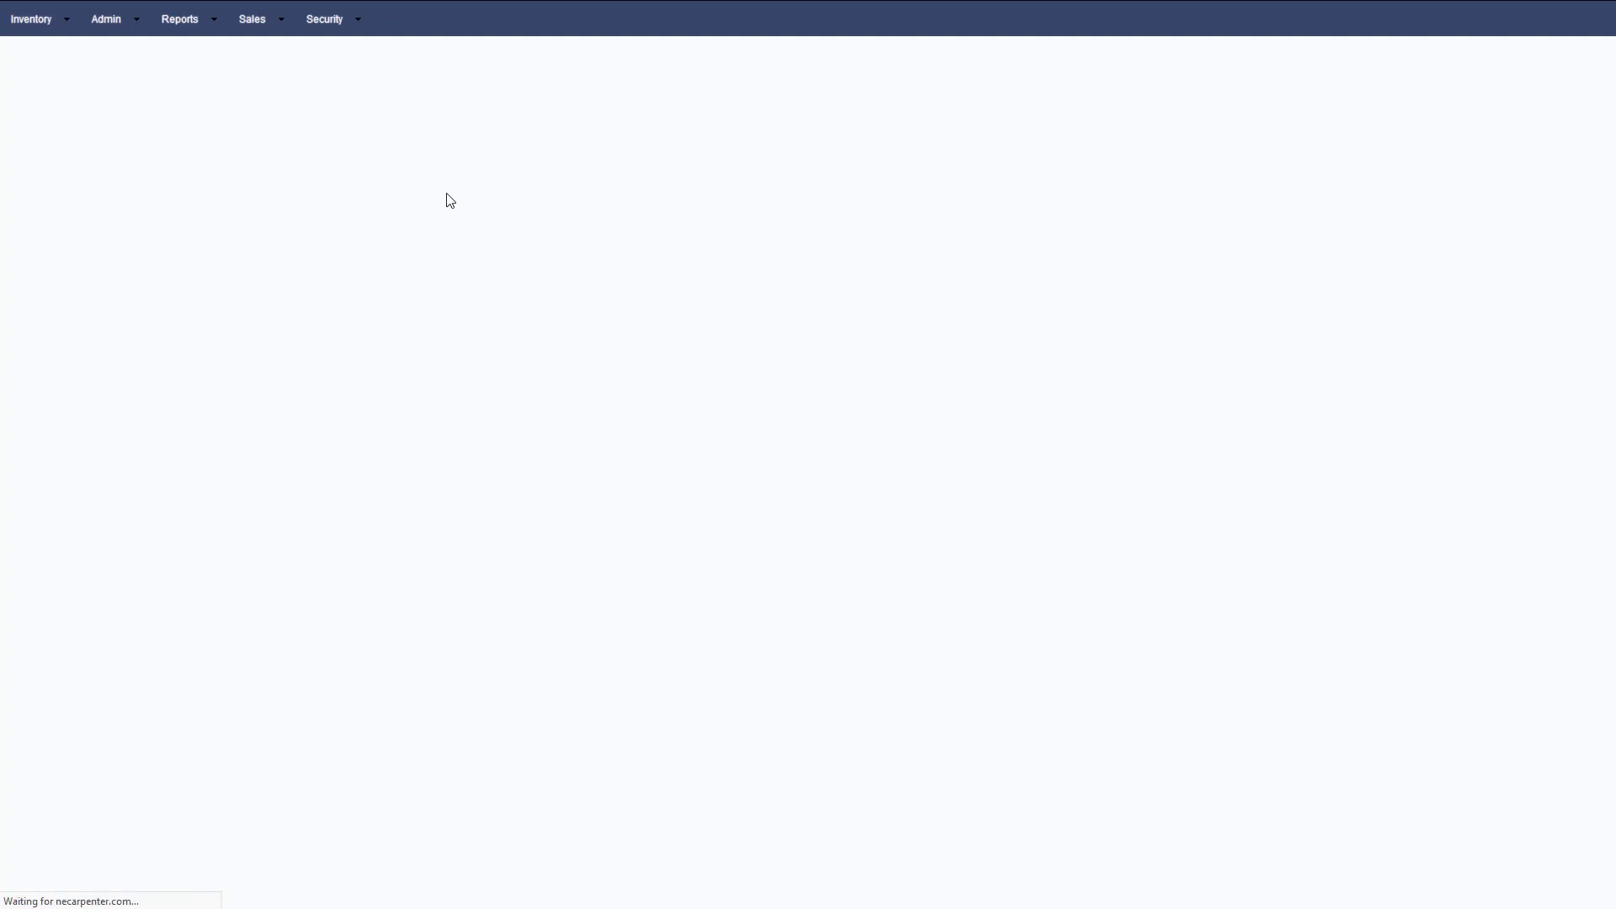
Open the Instruments report and the Log grid, sorting the log newest first by Insert Date.
mouse_move(328, 30)
mouse_move(38, 21)
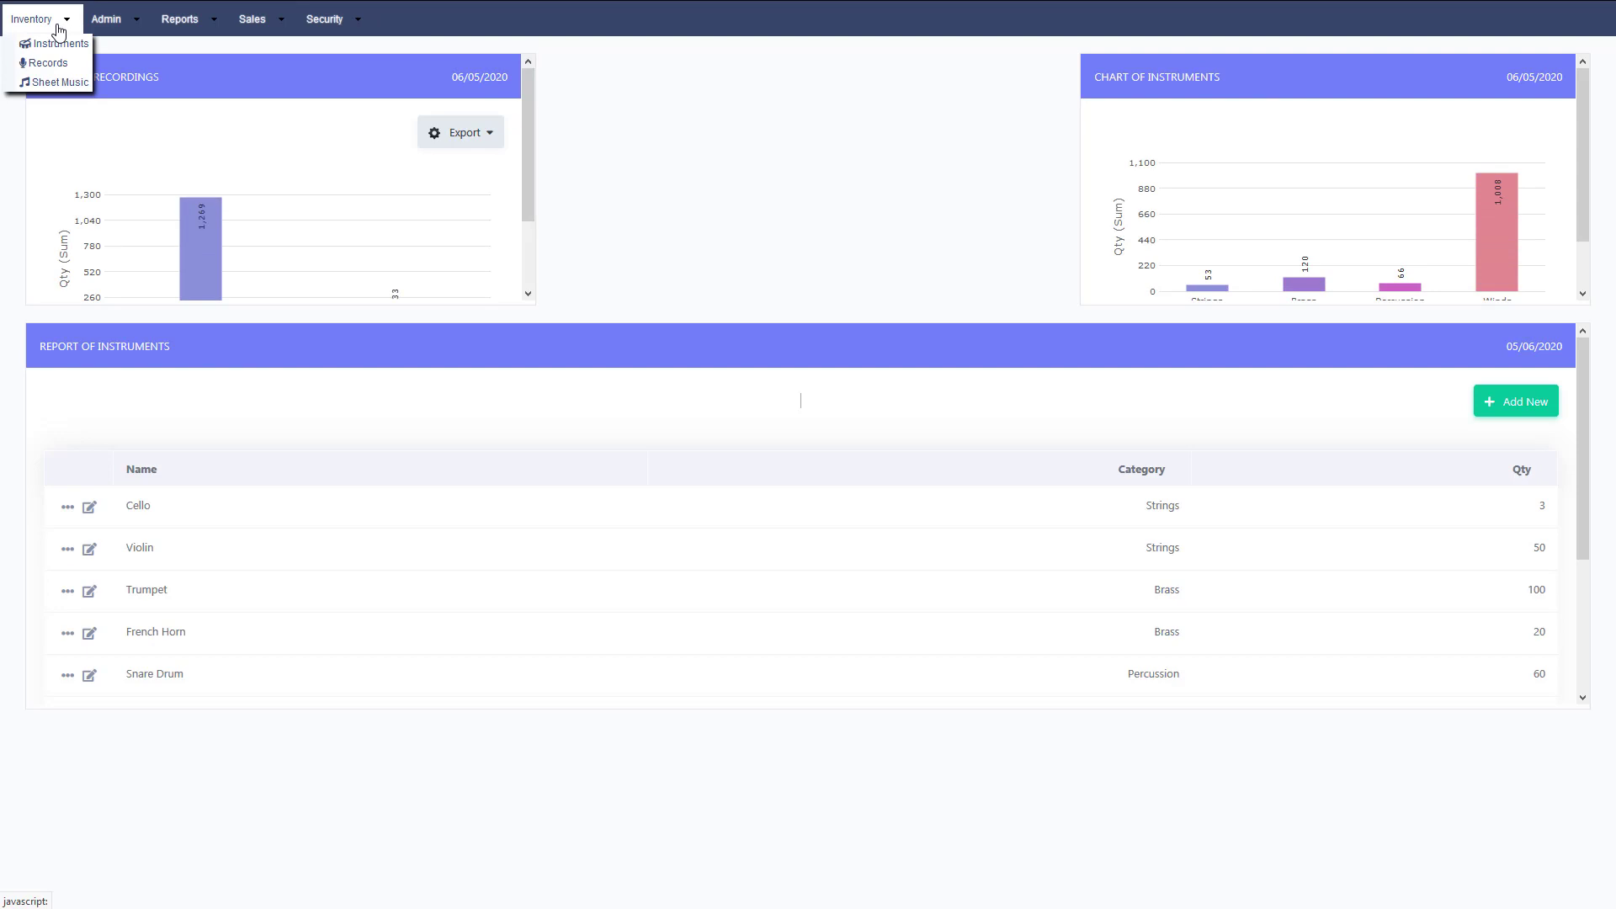
left_click(43, 47)
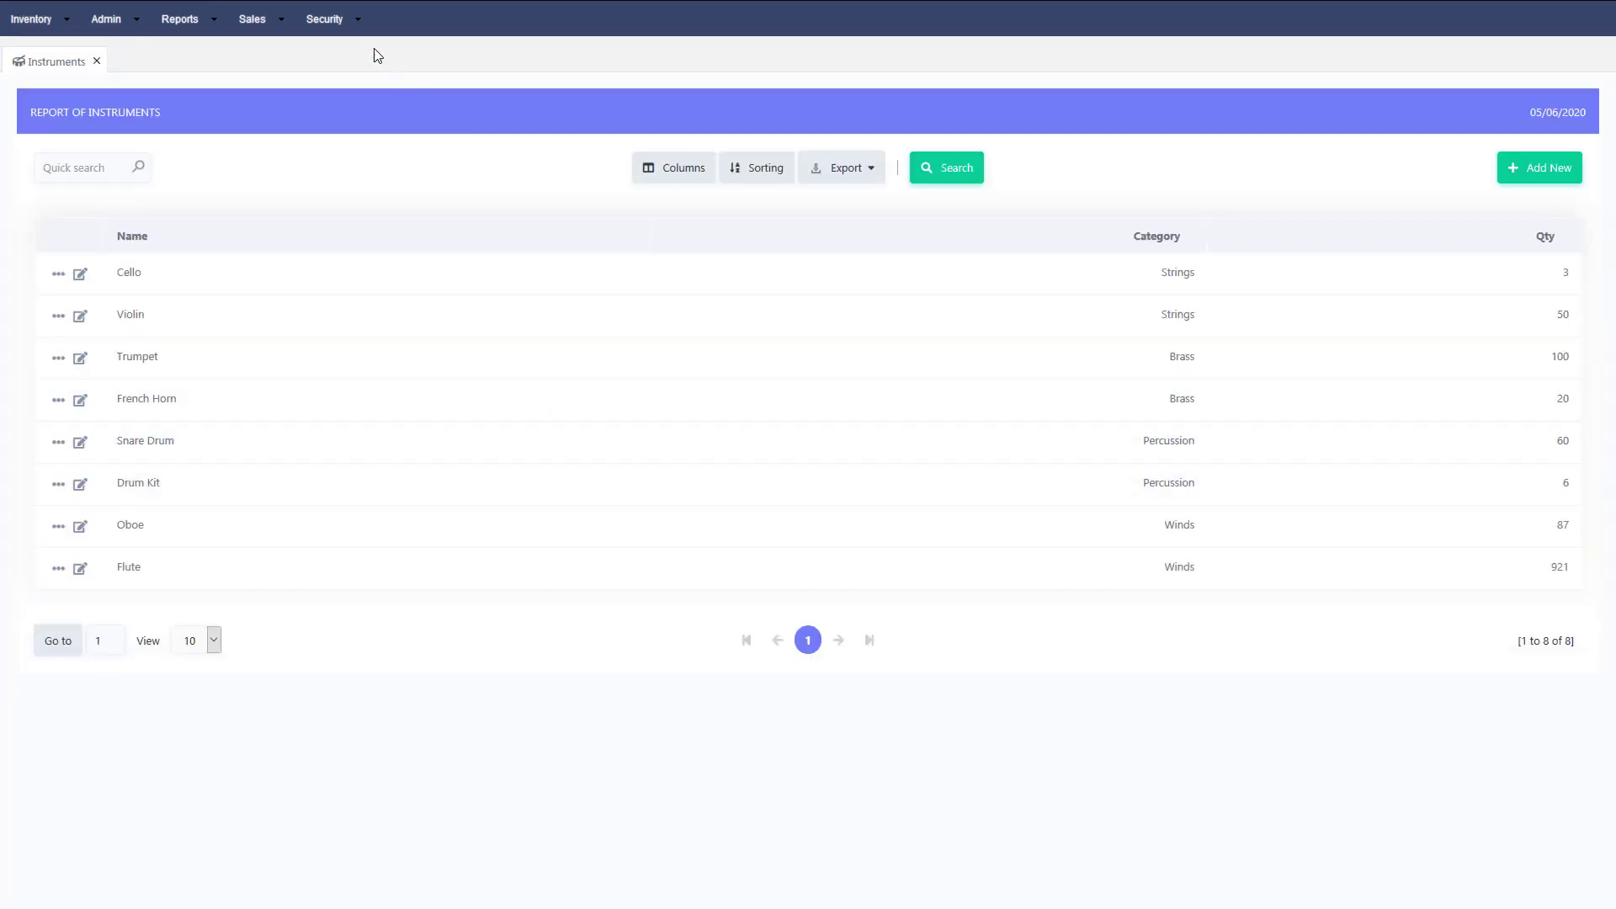
mouse_move(341, 25)
left_click(324, 200)
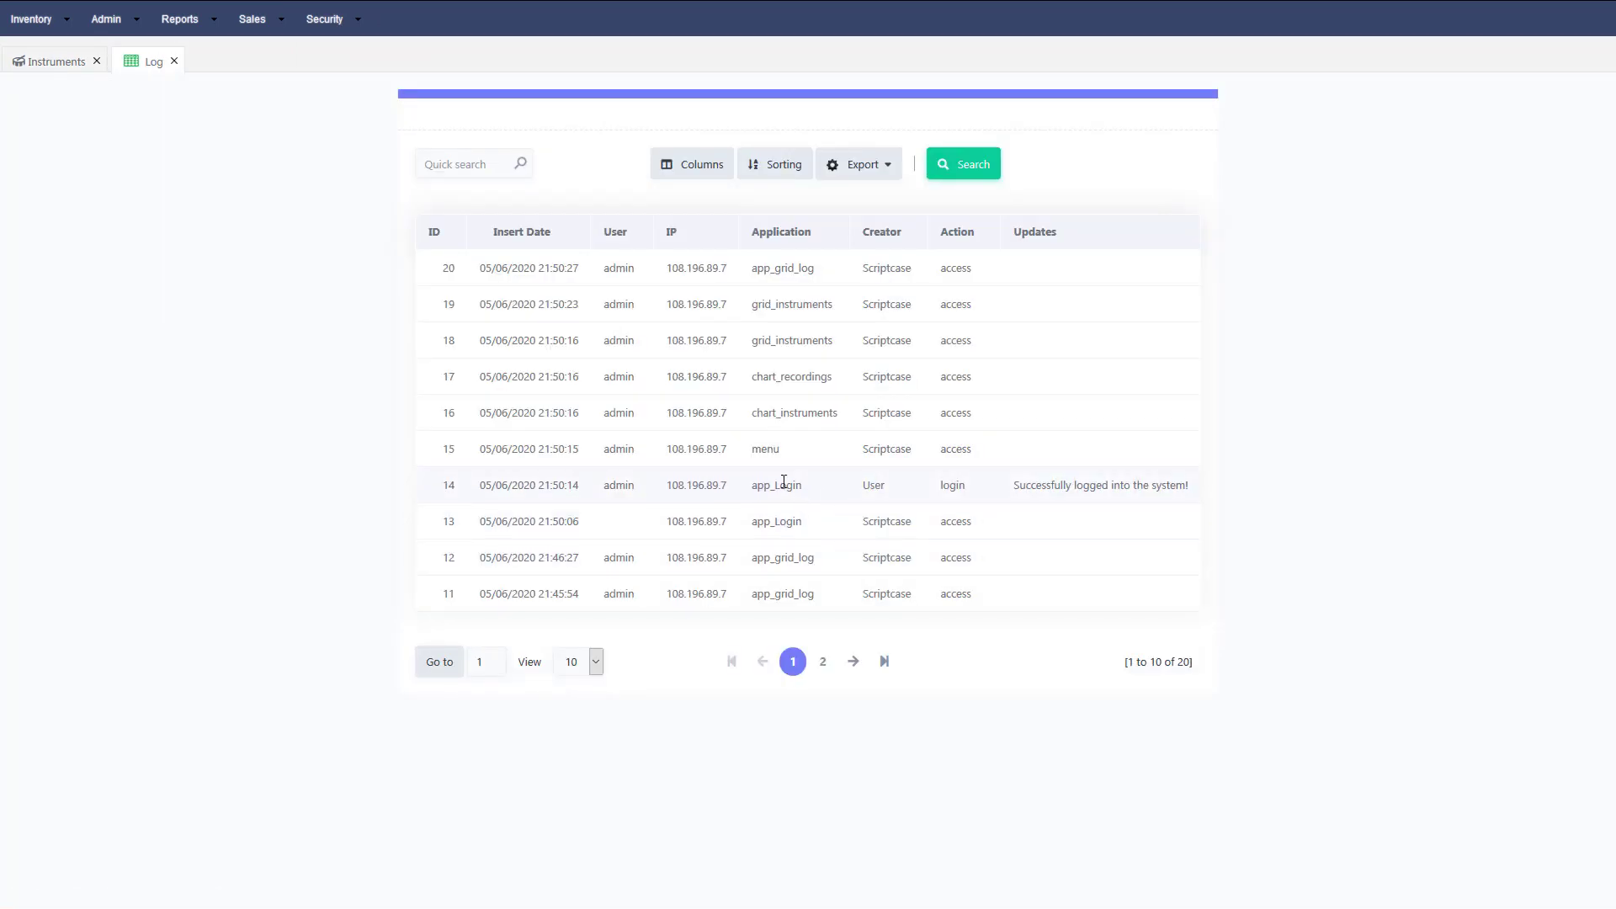
left_click(572, 239)
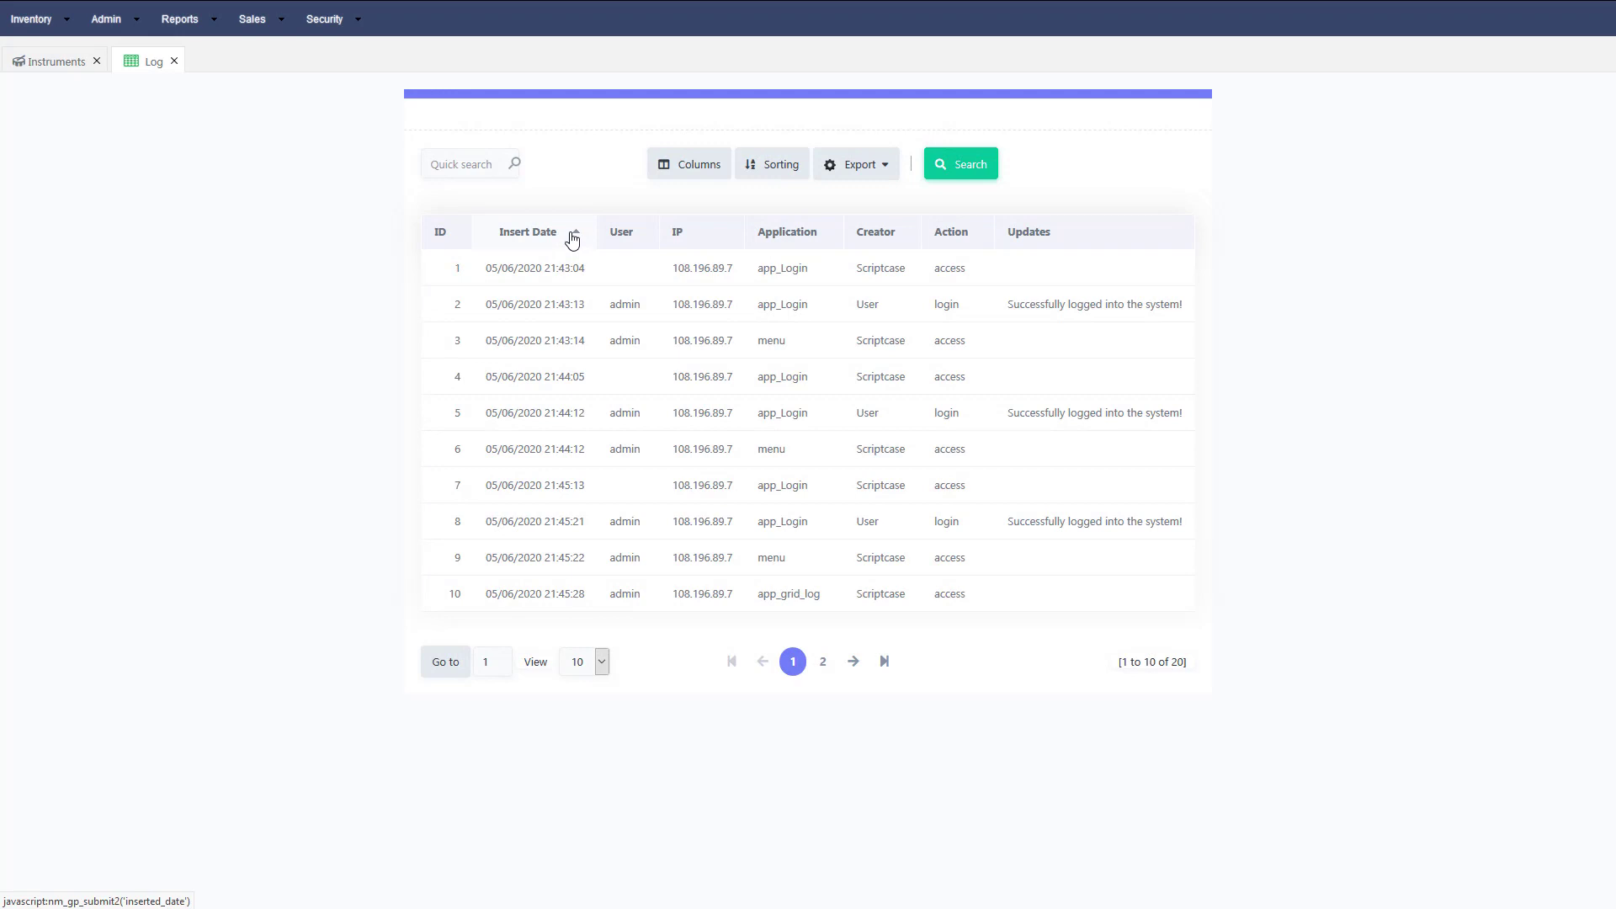
left_click(571, 239)
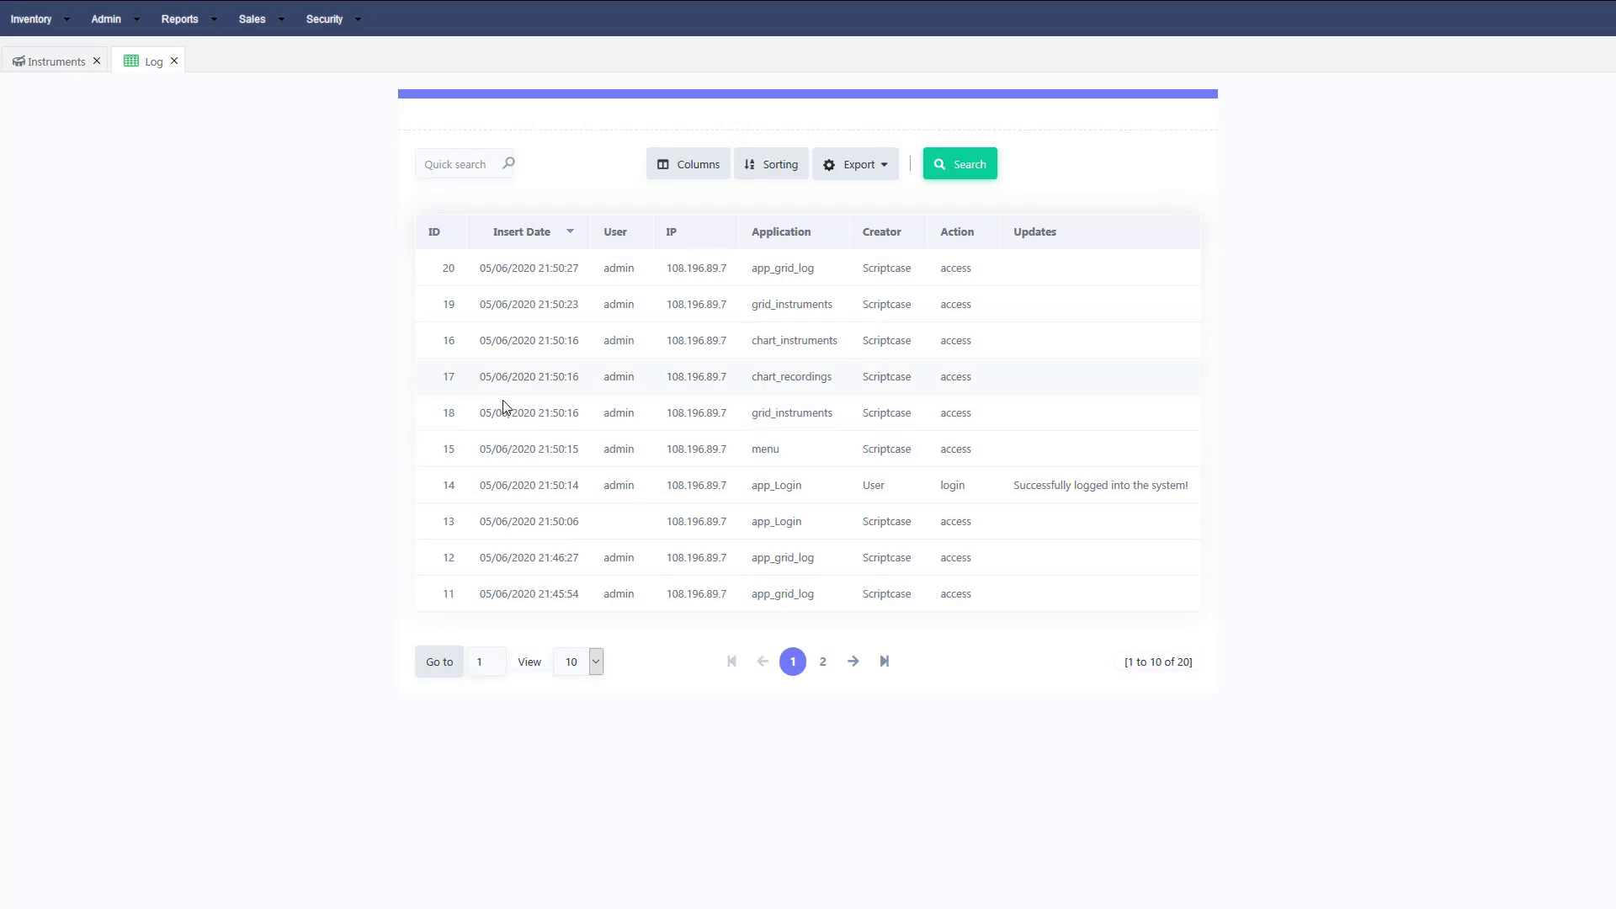
left_click(130, 30)
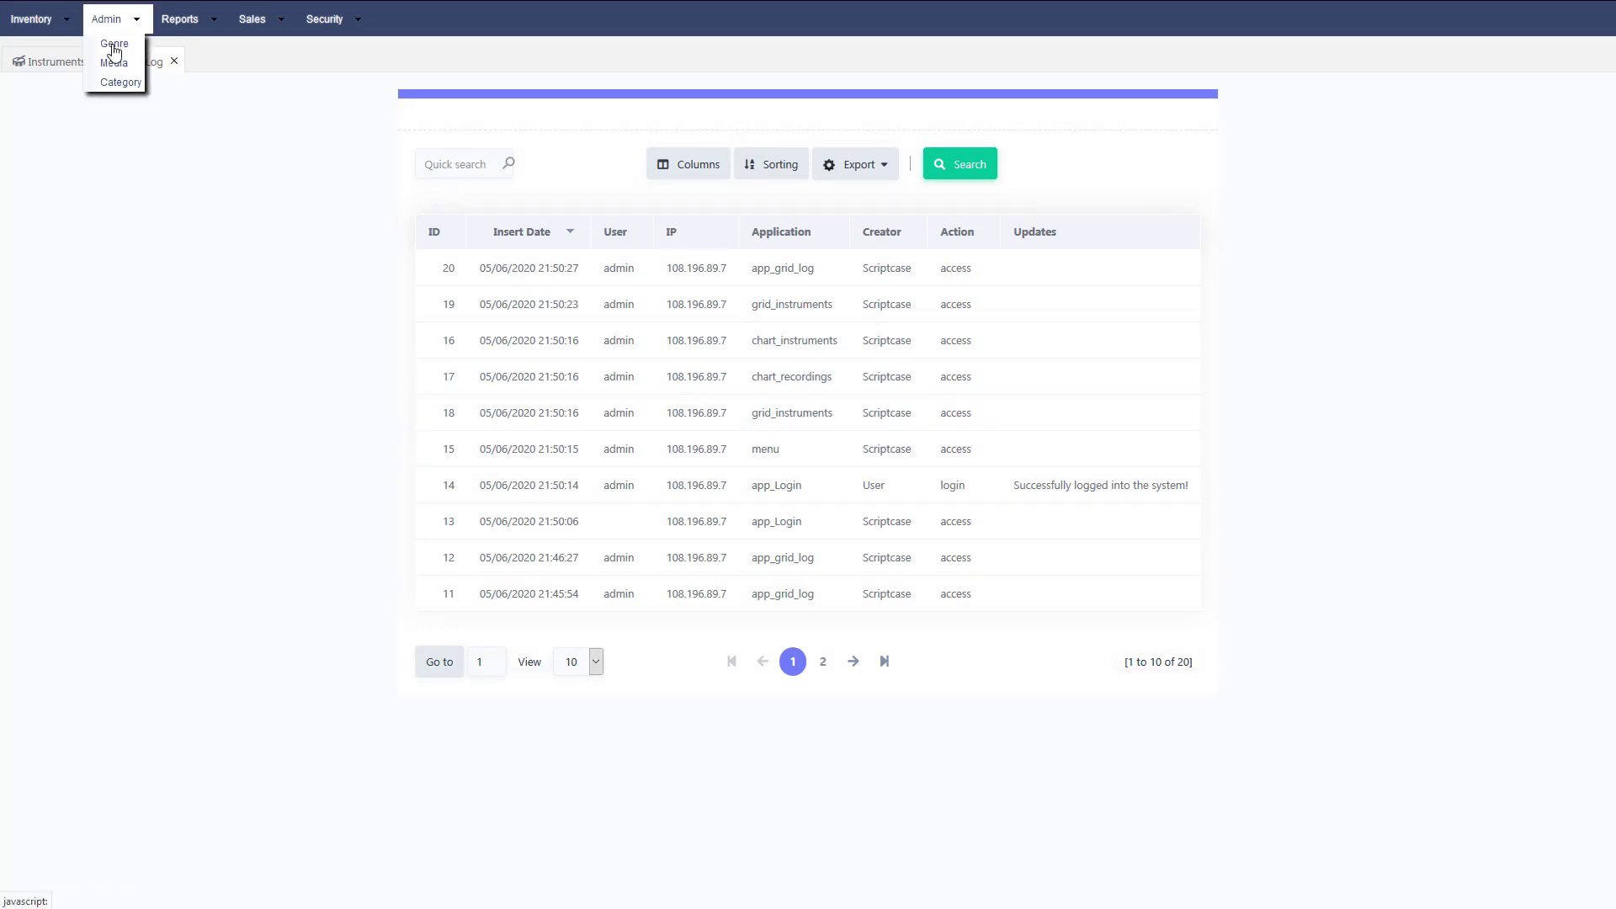
Add a new genre named Pop in the Genre grid.
left_click(116, 47)
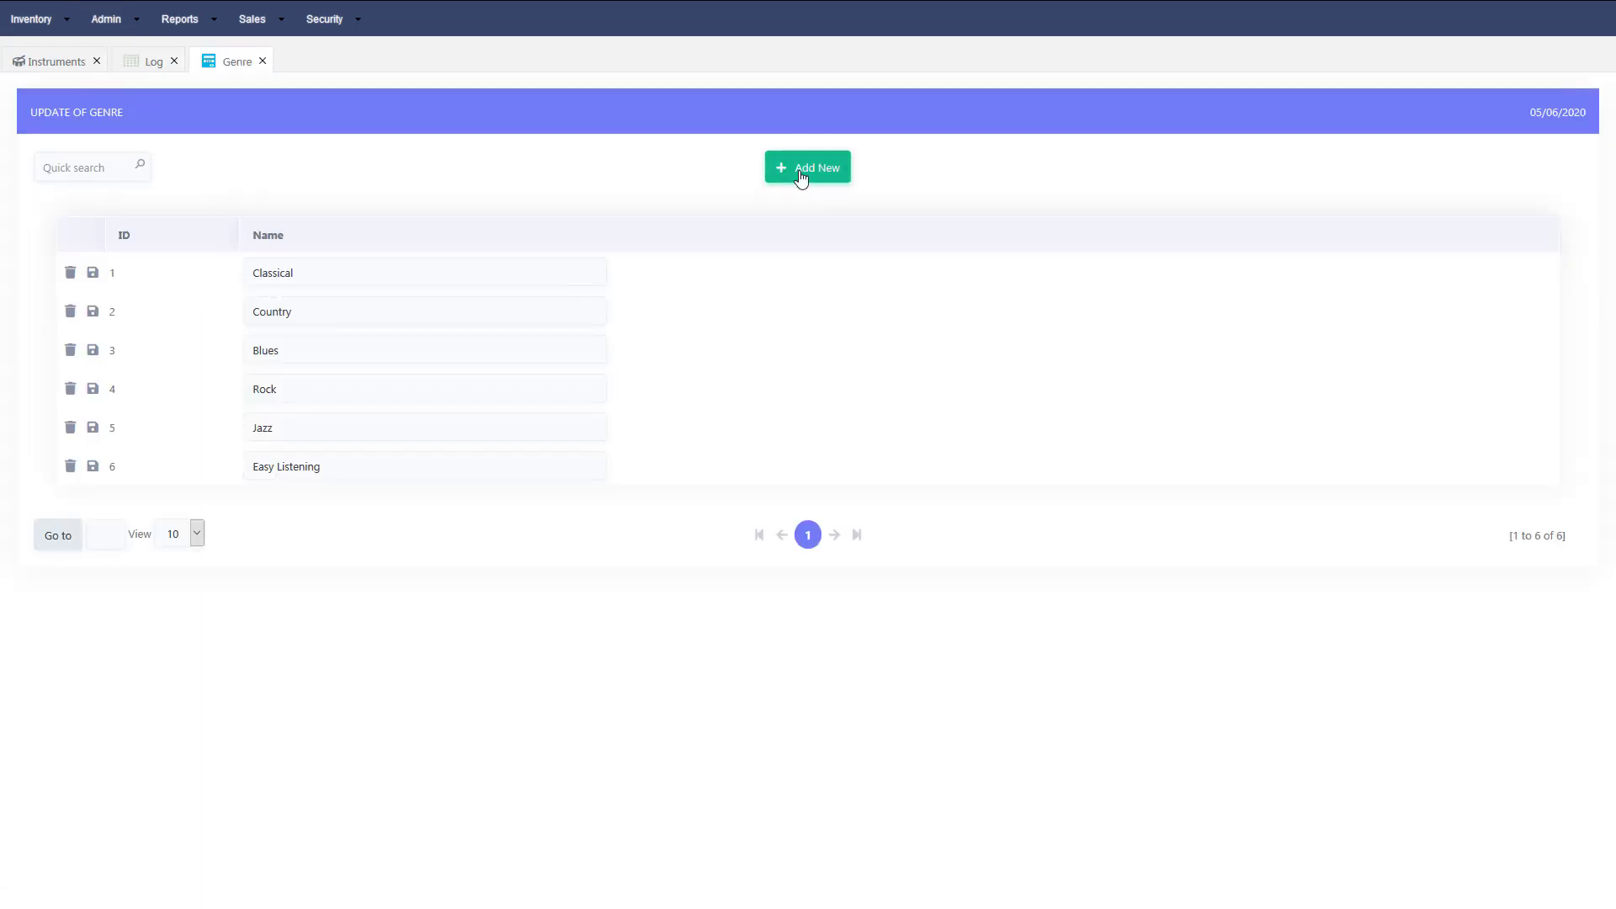
left_click(799, 177)
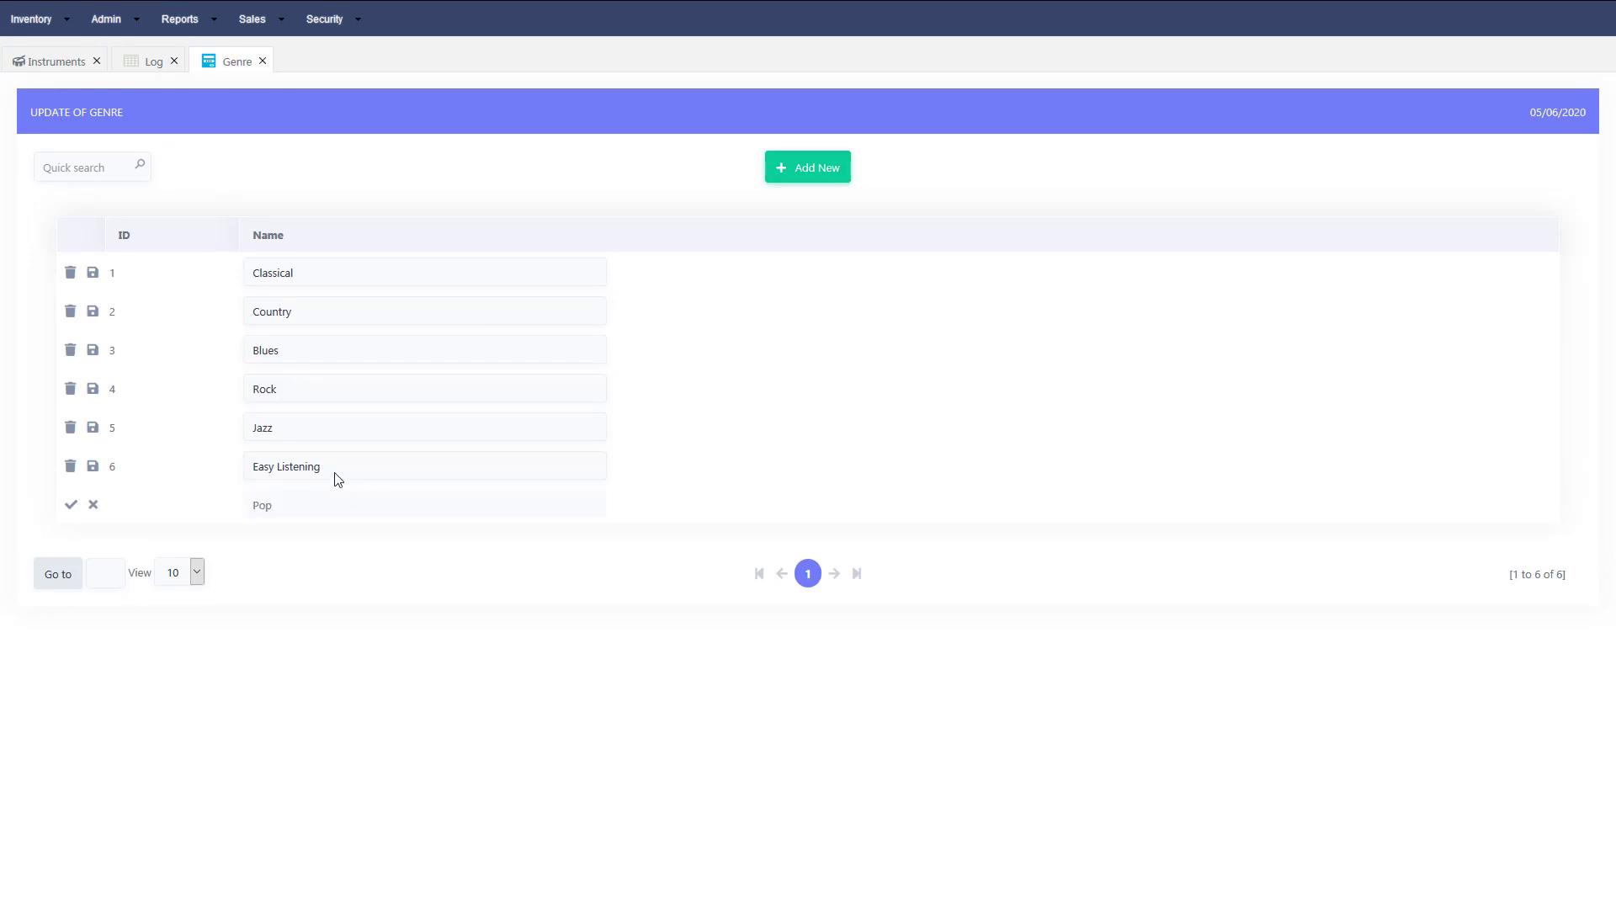
left_click(71, 507)
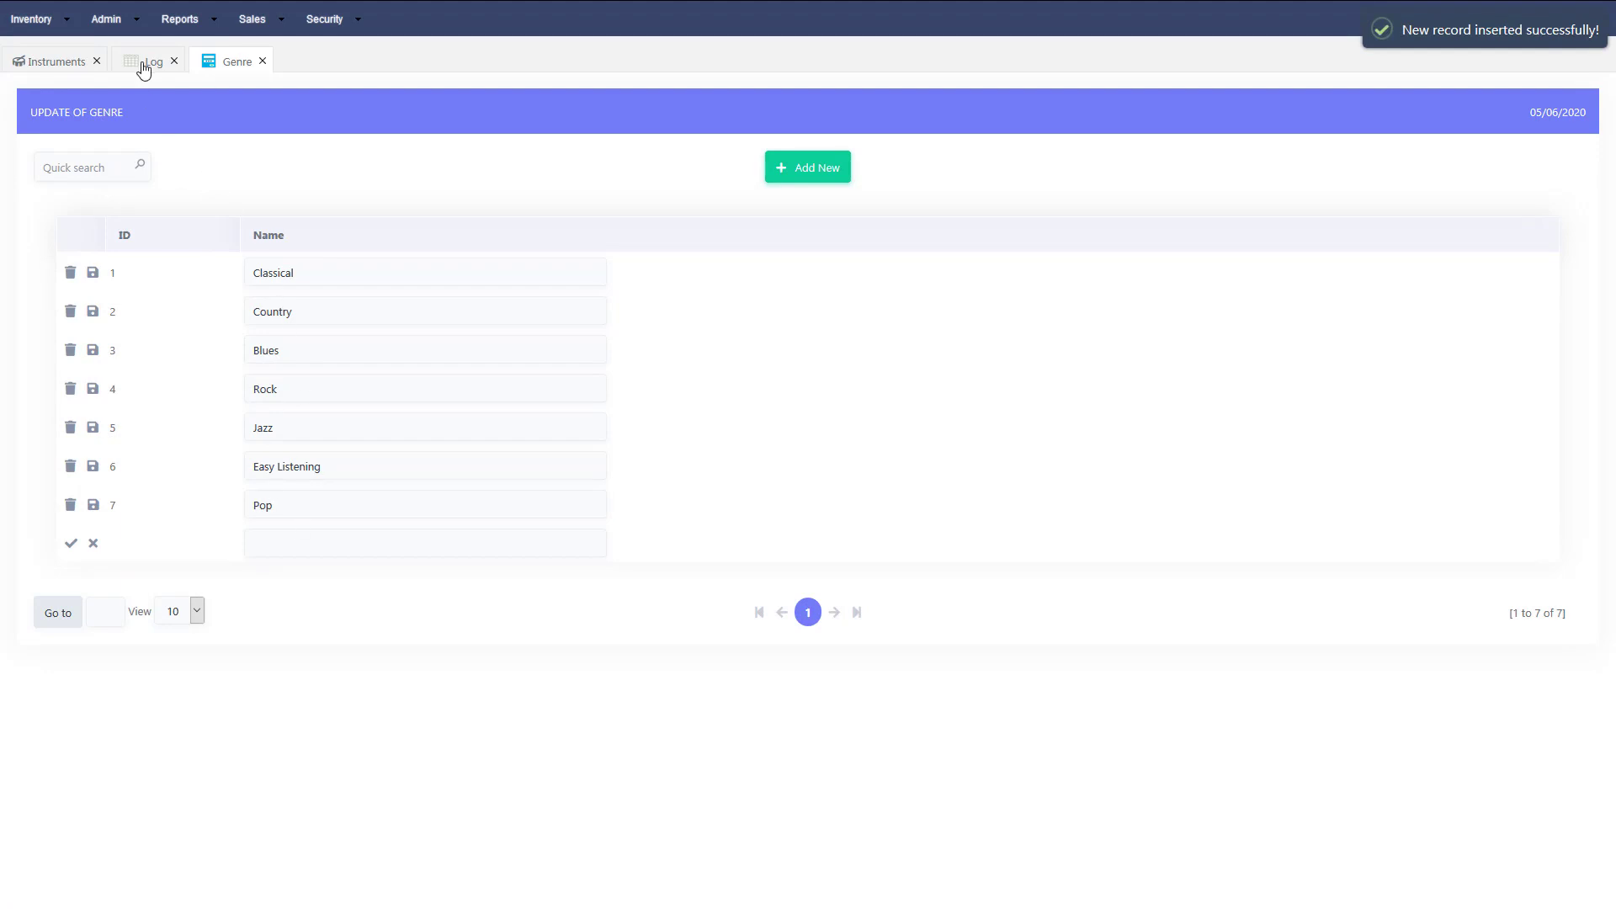
Reload the Security Log grid to show the new insert entry.
left_click(144, 71)
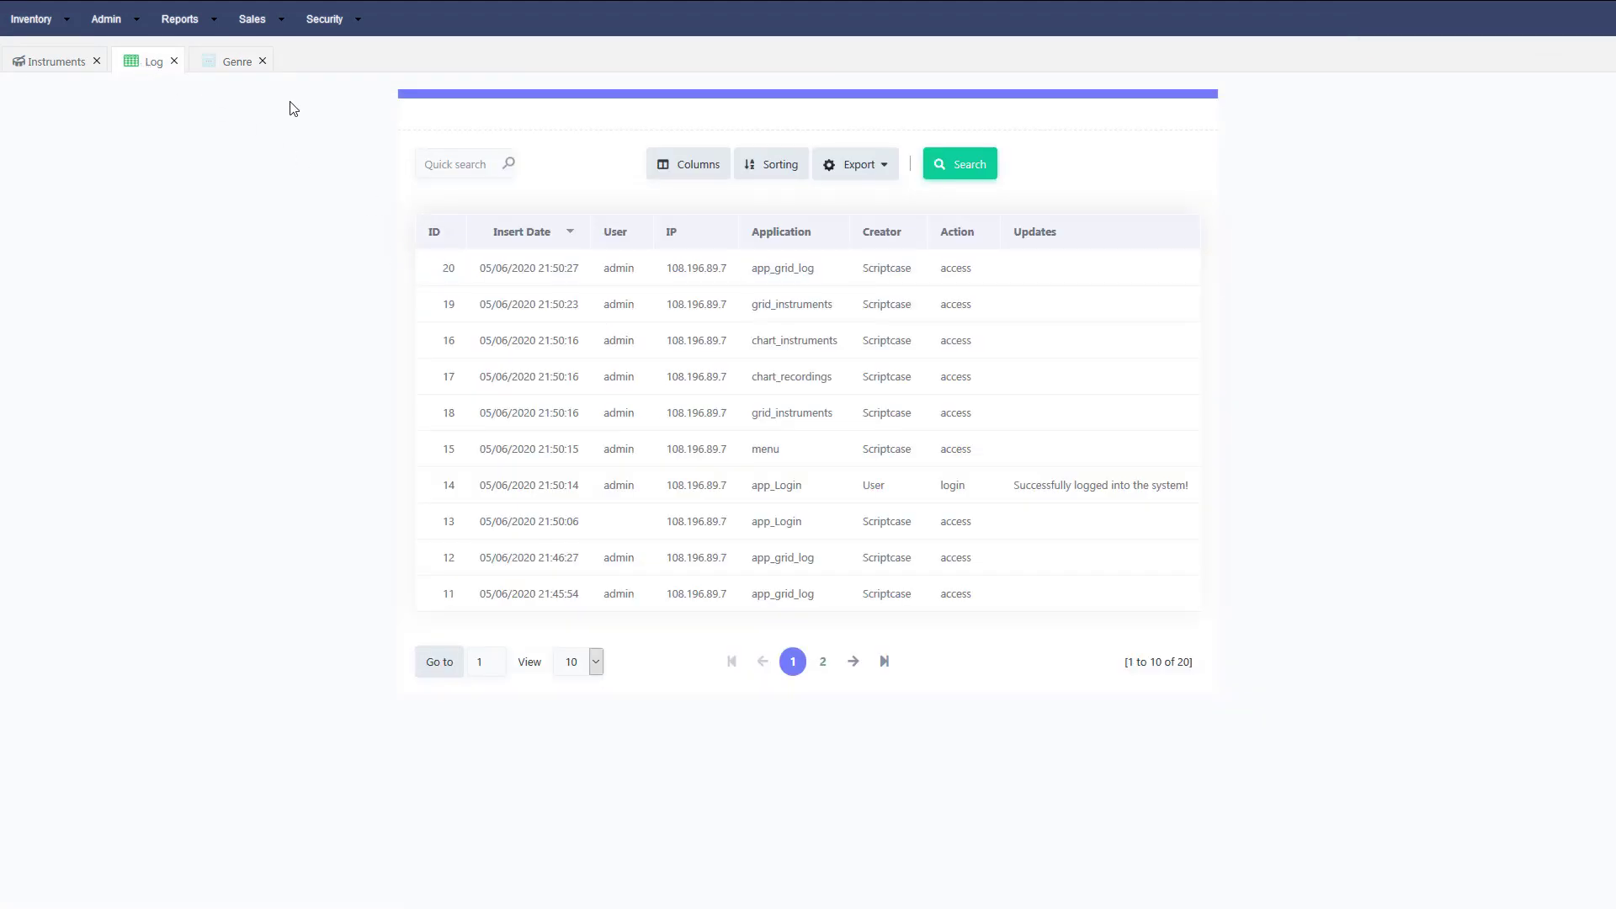
left_click(327, 24)
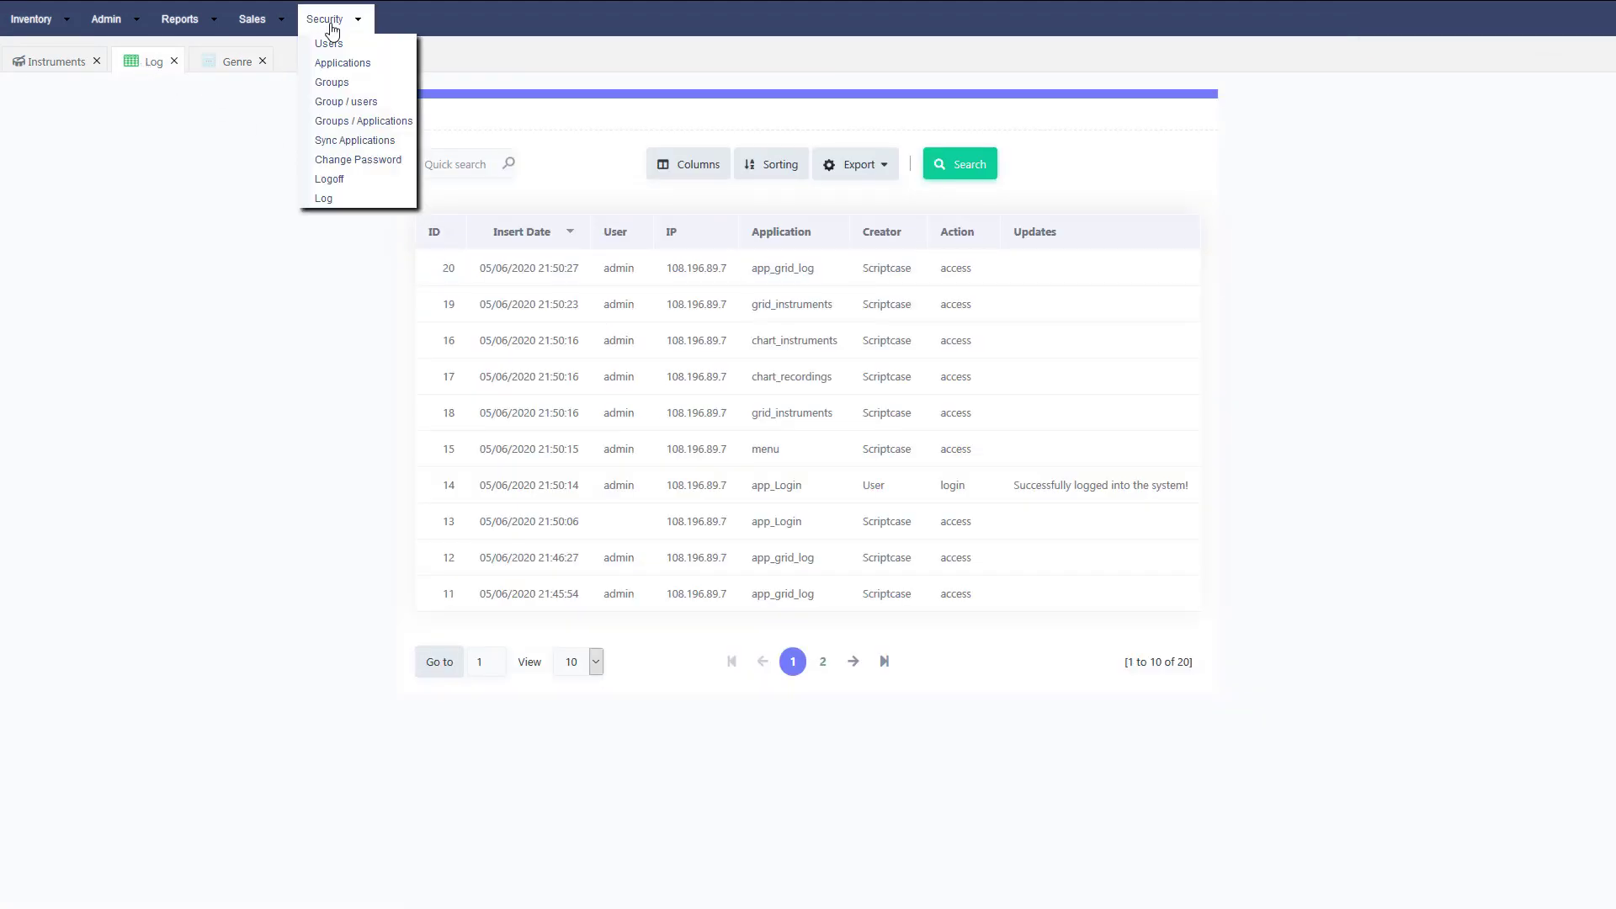
left_click(326, 200)
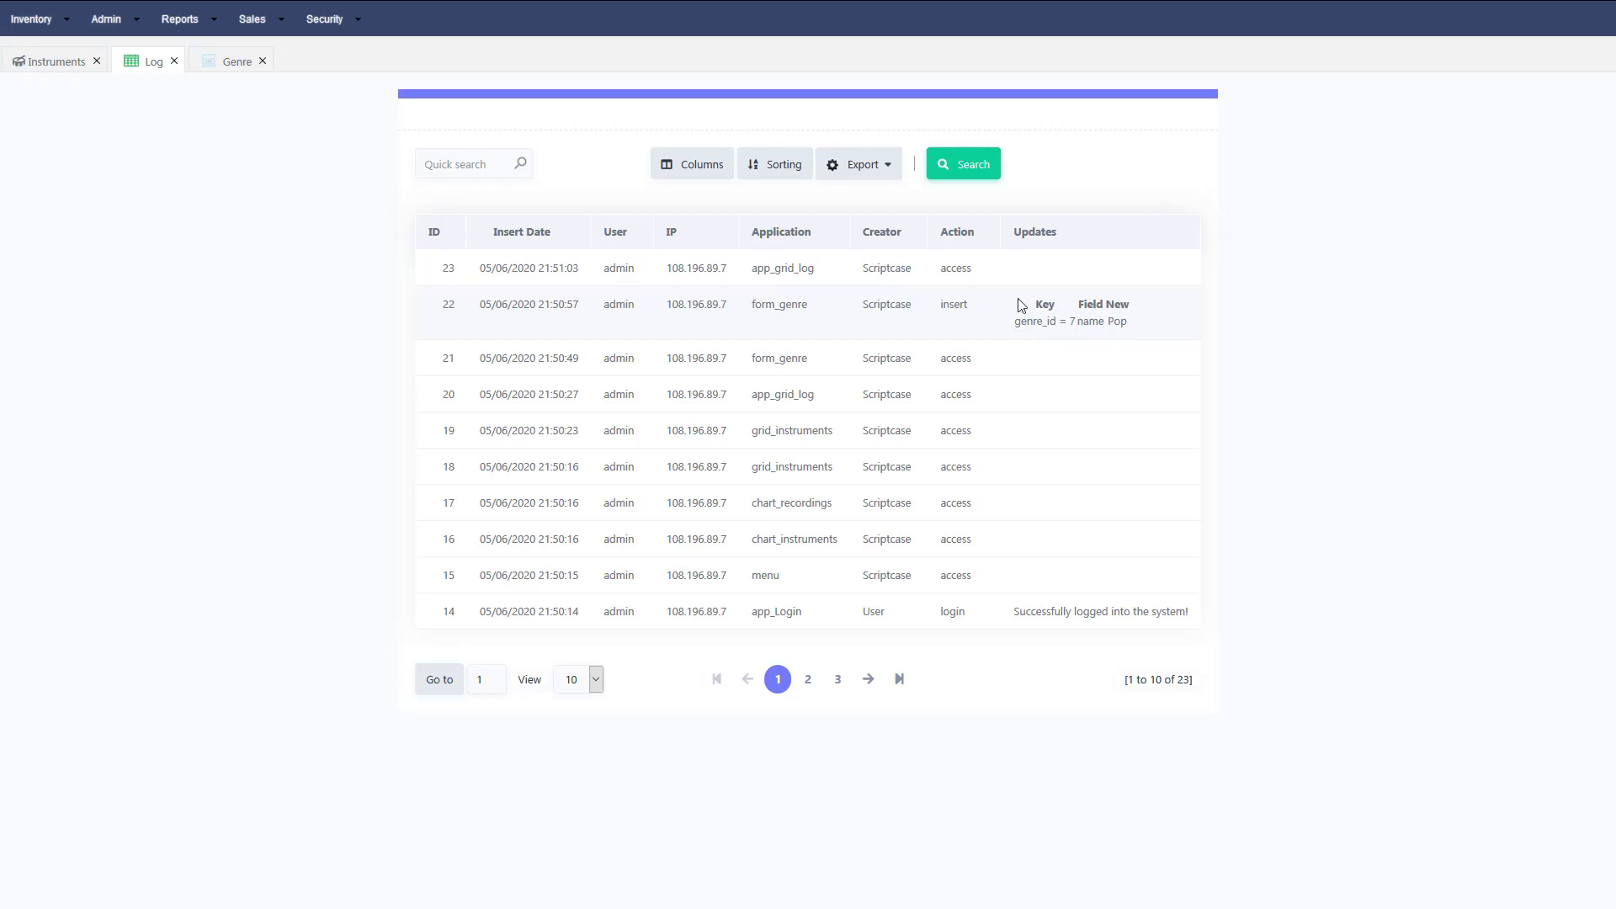
Rename genre 7 from Pop to Popular and save it.
left_click(214, 68)
double_click(288, 506)
left_click(291, 504)
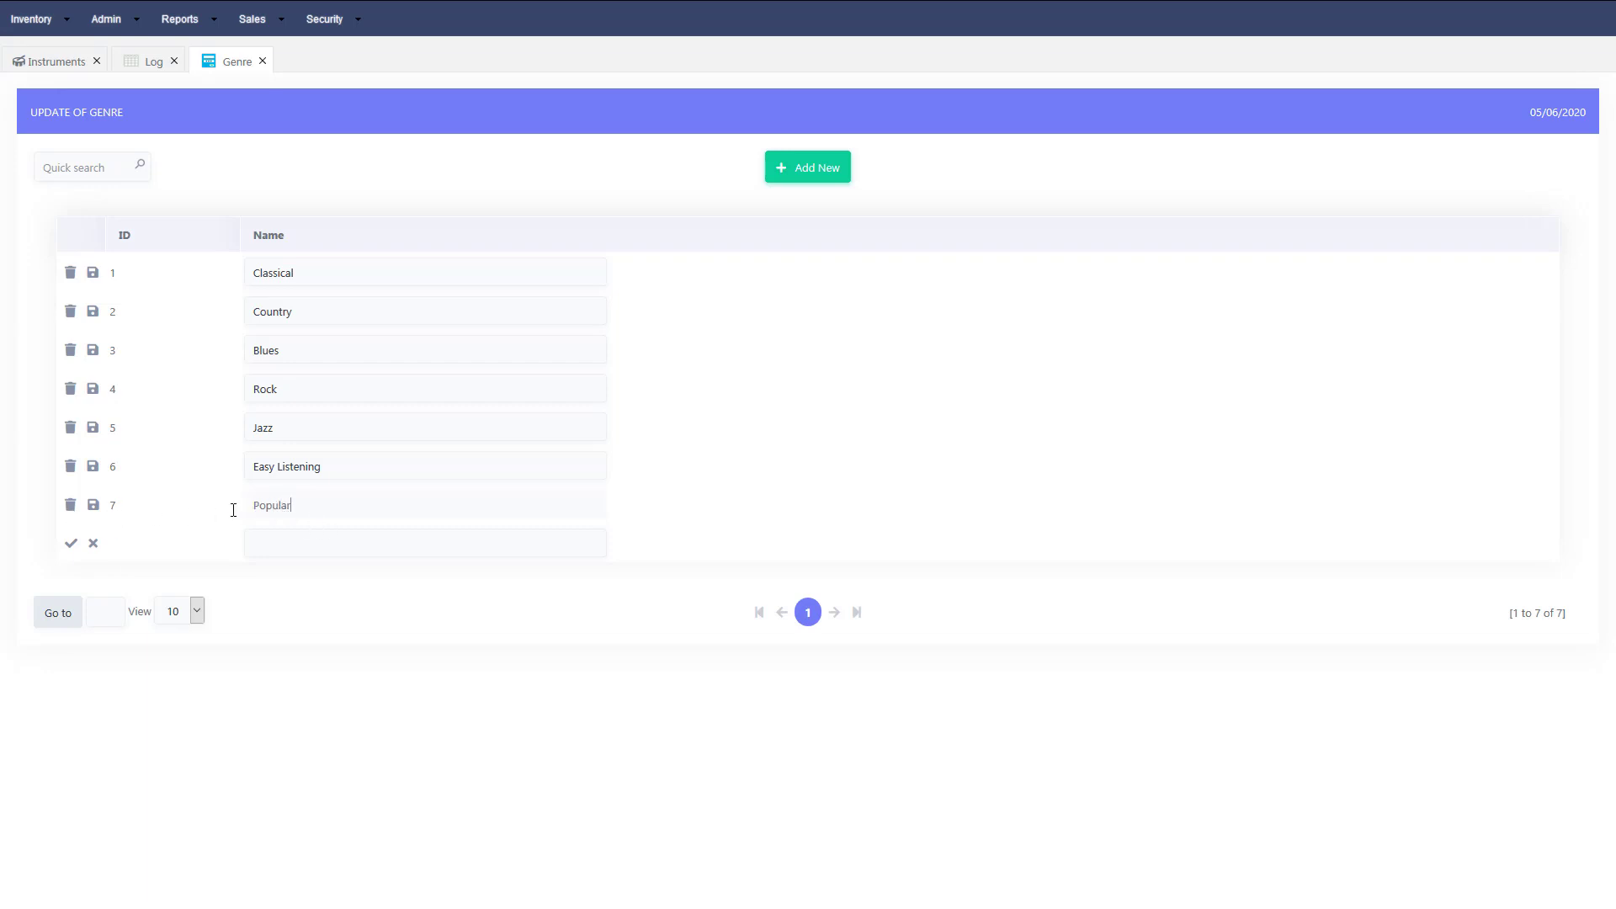
type("ular")
left_click(93, 505)
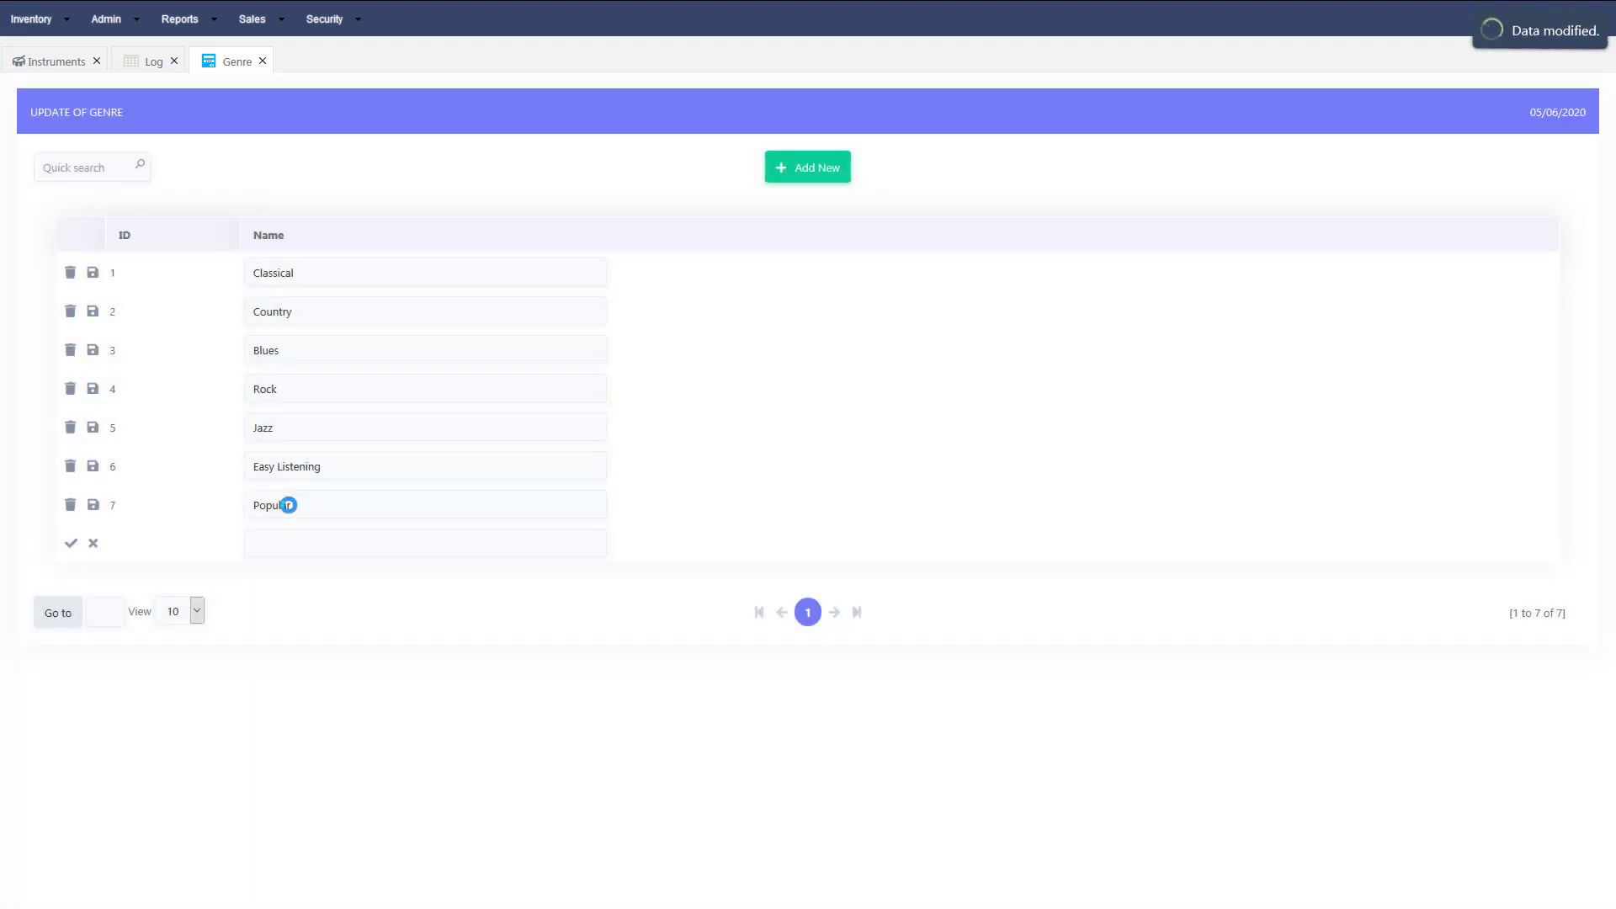
Reload the Log grid and highlight the update entry showing Popular.
left_click(142, 69)
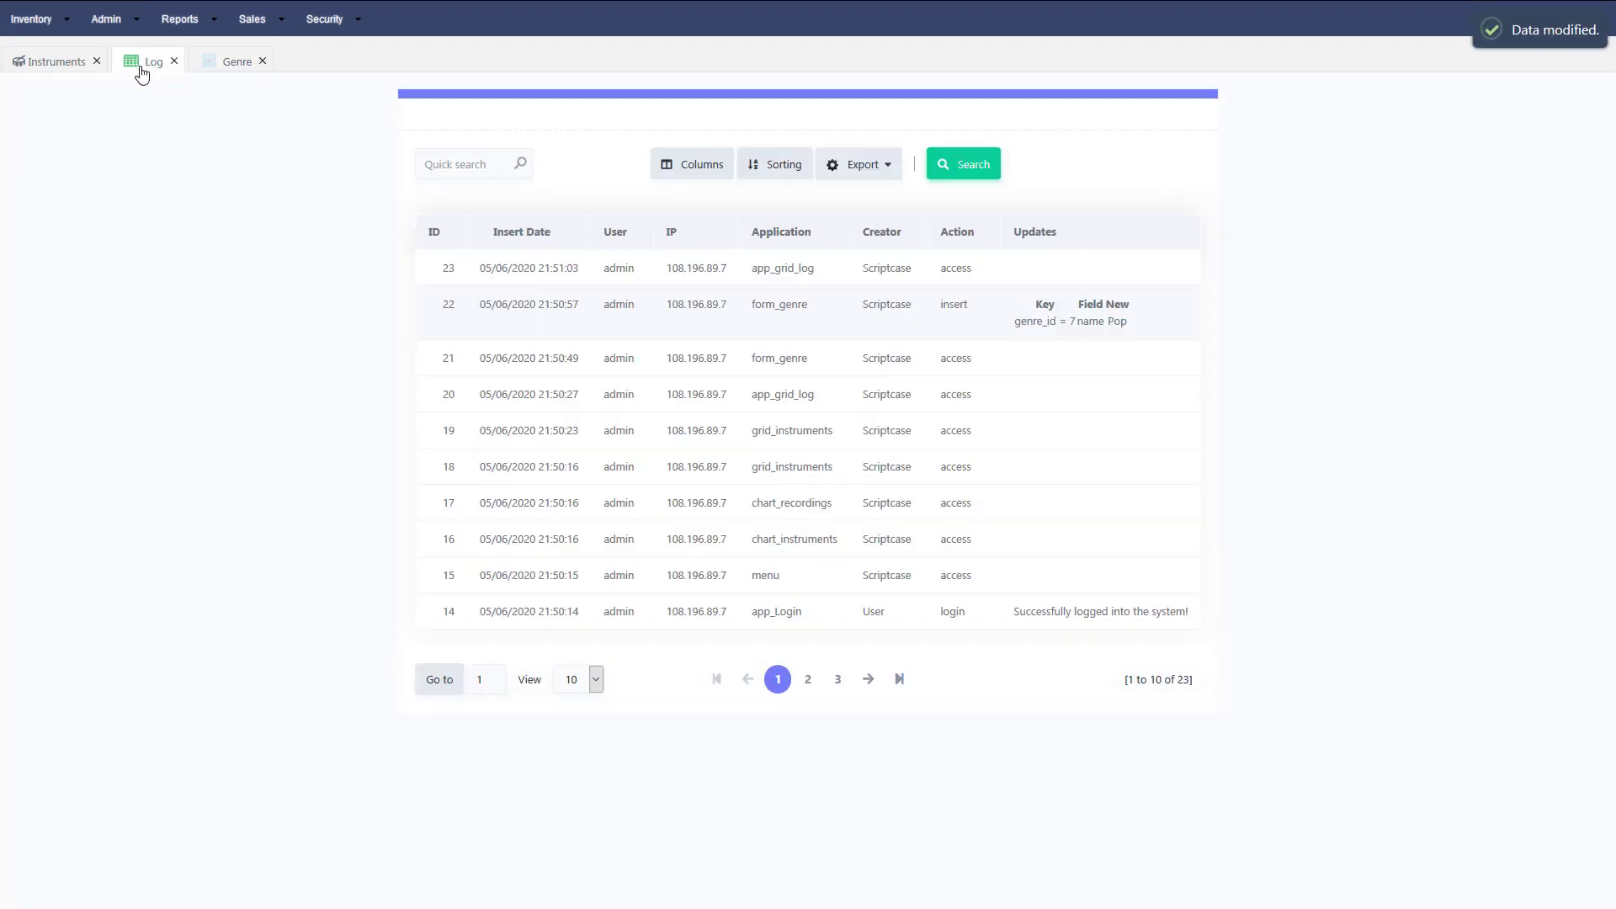
left_click(325, 18)
left_click(328, 197)
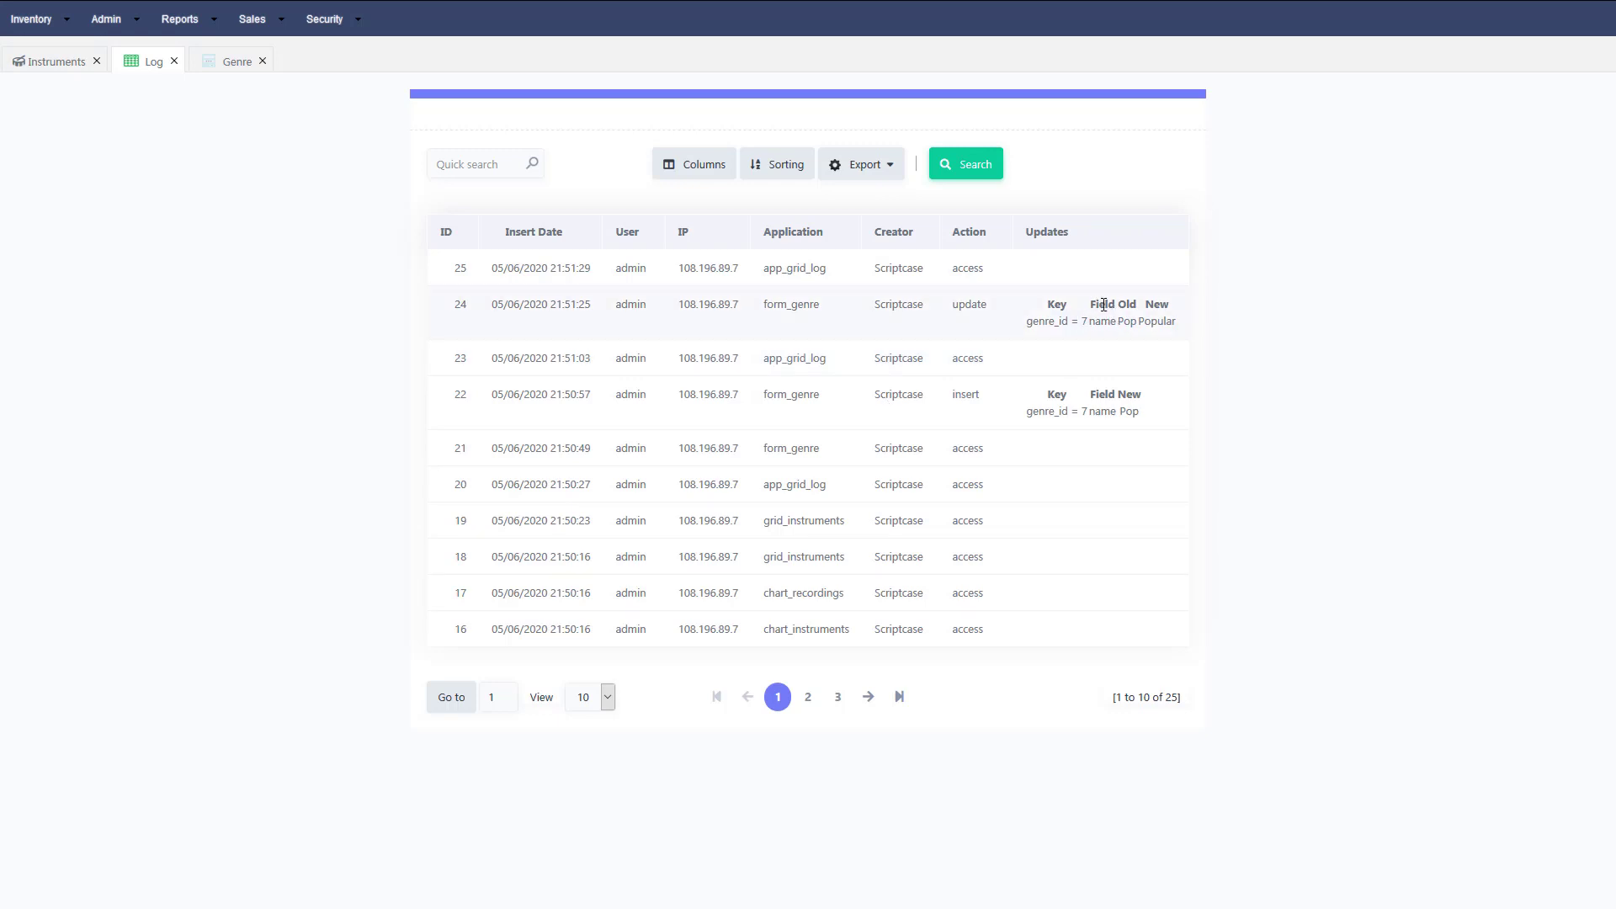
double_click(1150, 321)
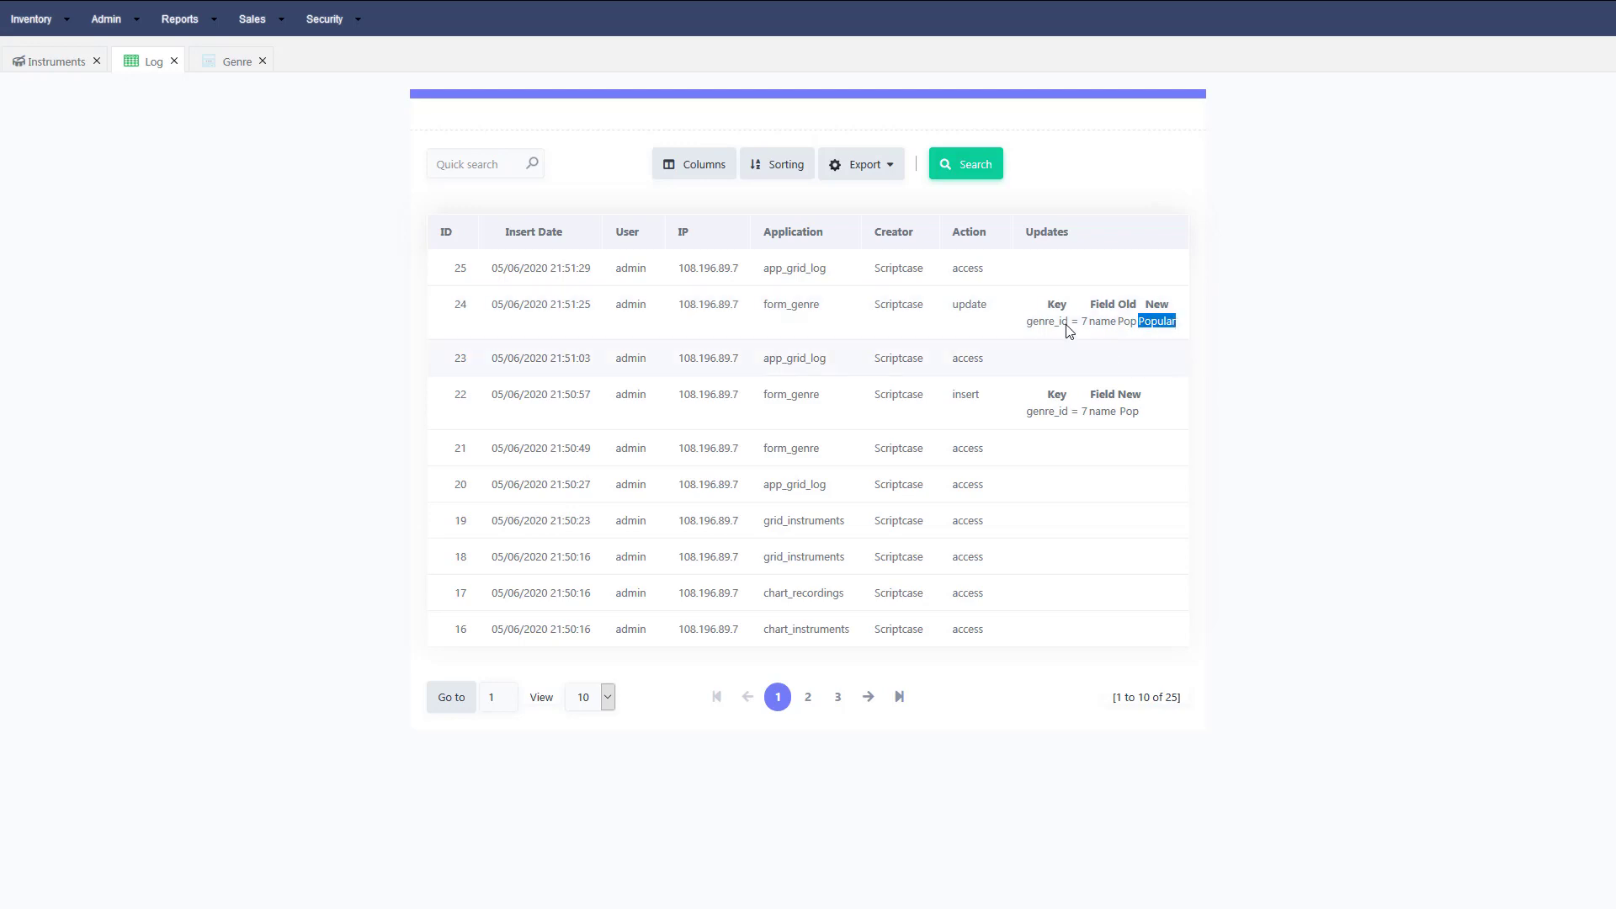